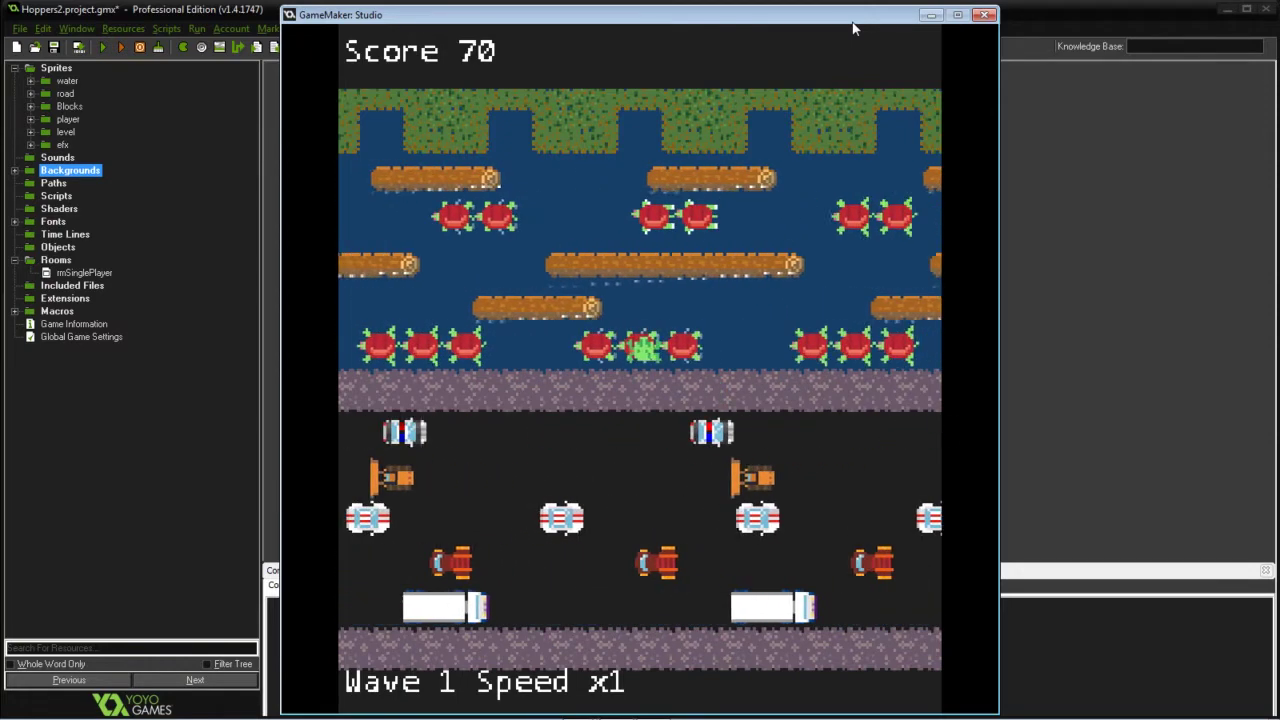
# Step: Guide the frog from the lowest turtle row across the logs and turtles into the fourth home slot
pyautogui.press('Up')
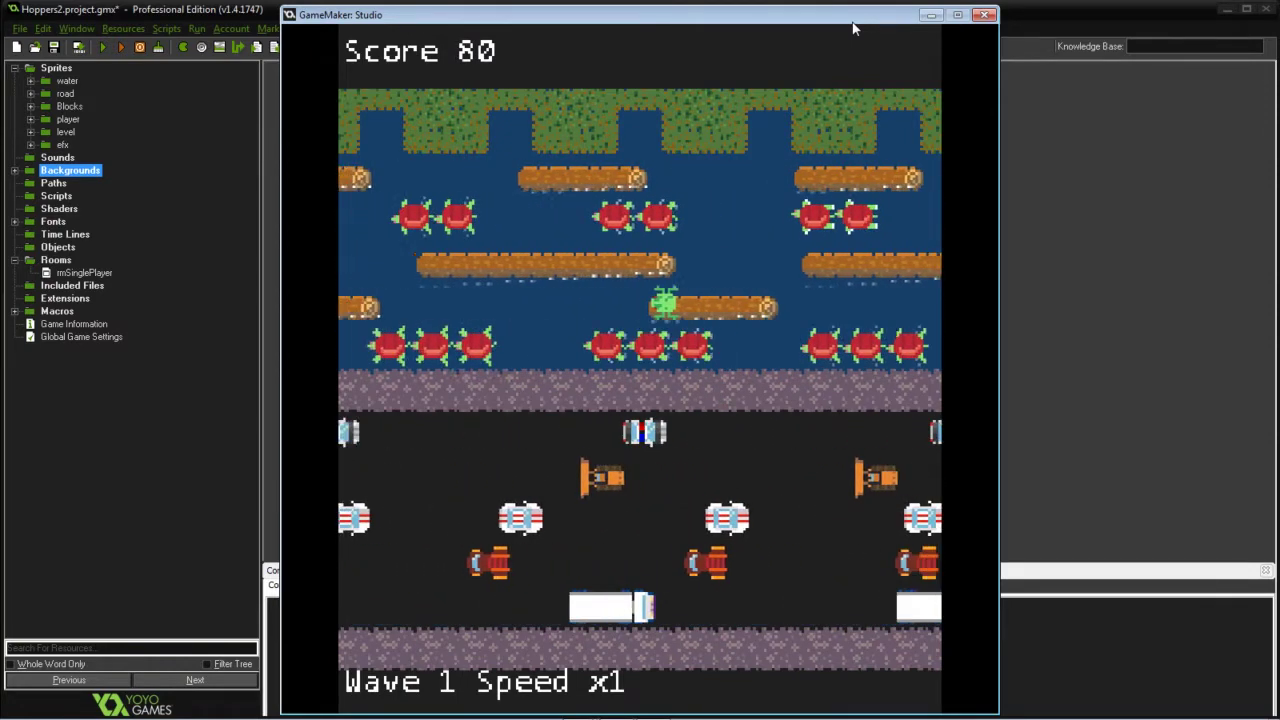
pyautogui.press('Up')
pyautogui.press('Up')
pyautogui.press('Up')
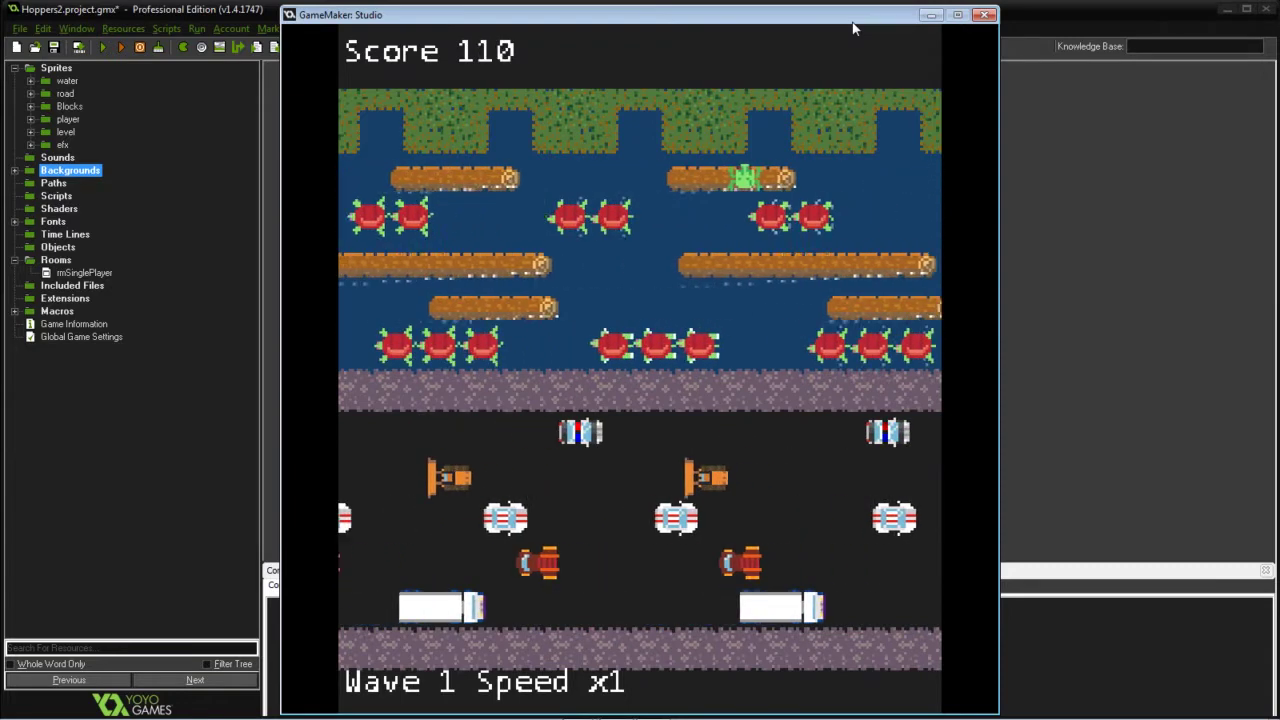
pyautogui.press('Up')
# Step: Take the next frog from the starting sidewalk through the traffic lanes to the middle sidewalk
pyautogui.press('Left')
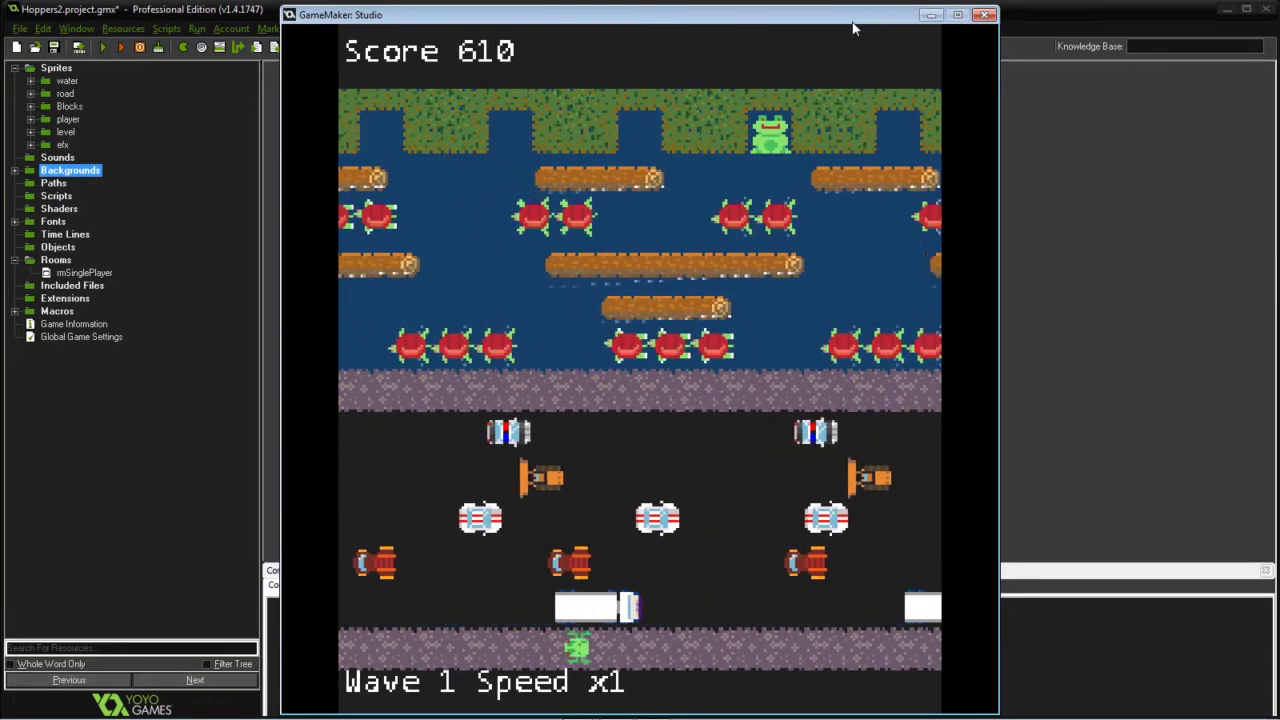
pyautogui.press('Left')
pyautogui.press('Up')
pyautogui.press('Up')
pyautogui.press('Up')
pyautogui.press('Up')
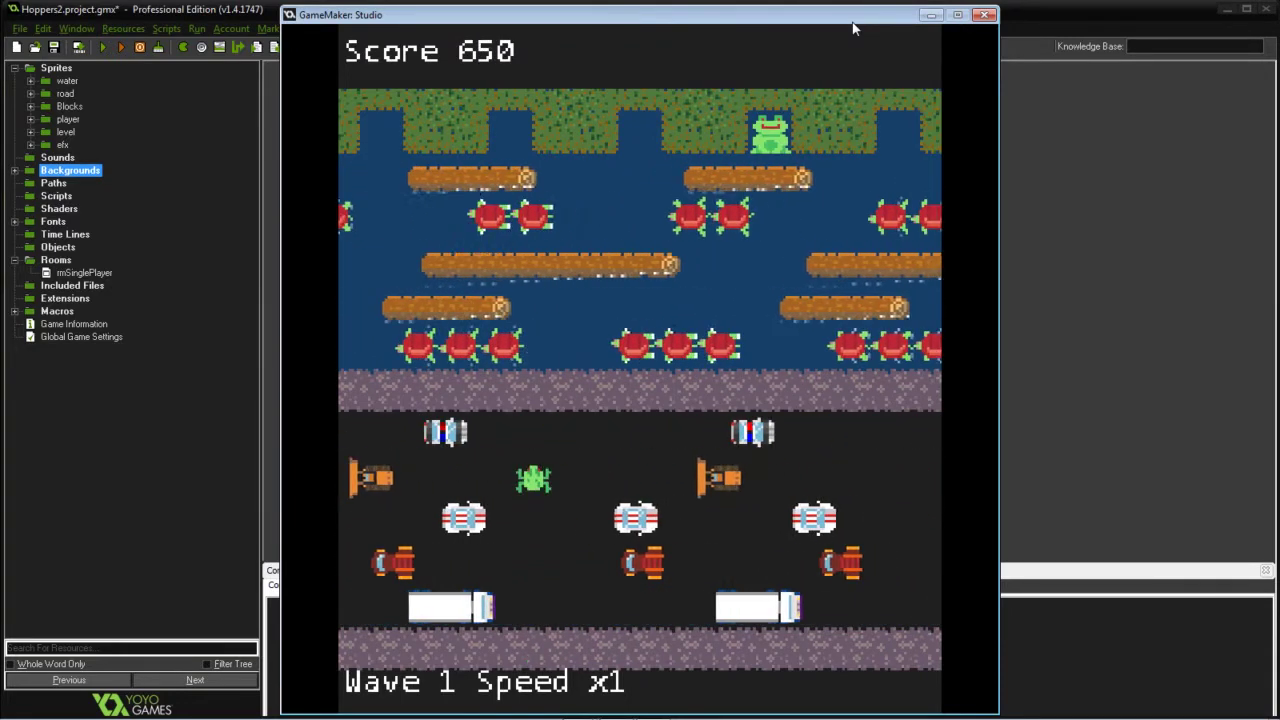
pyautogui.press('Left')
pyautogui.press('Up')
pyautogui.press('Up')
# Step: Move the frog right along the middle sidewalk and hop over the turtles onto the short log in the second river row
pyautogui.press('Right')
pyautogui.press('Right')
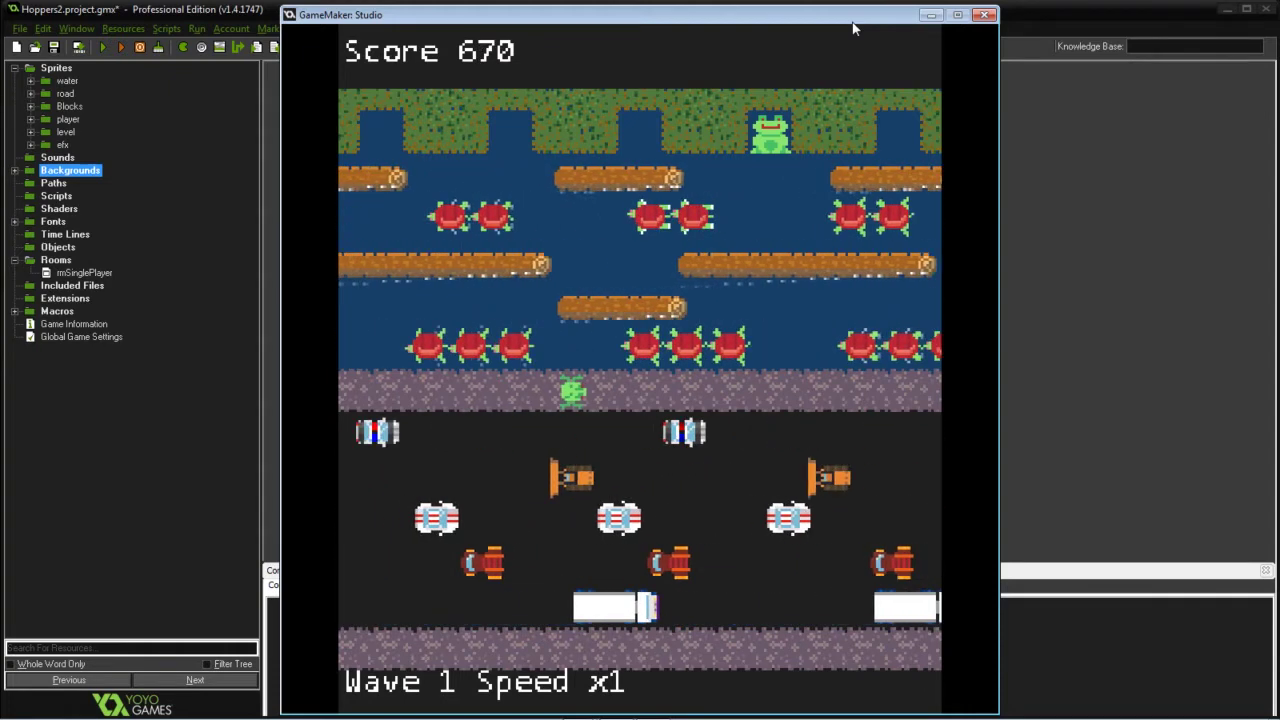
pyautogui.press('Right')
pyautogui.press('Right')
pyautogui.press('Right')
pyautogui.press('Right')
pyautogui.press('Right')
pyautogui.press('Up')
pyautogui.press('Up')
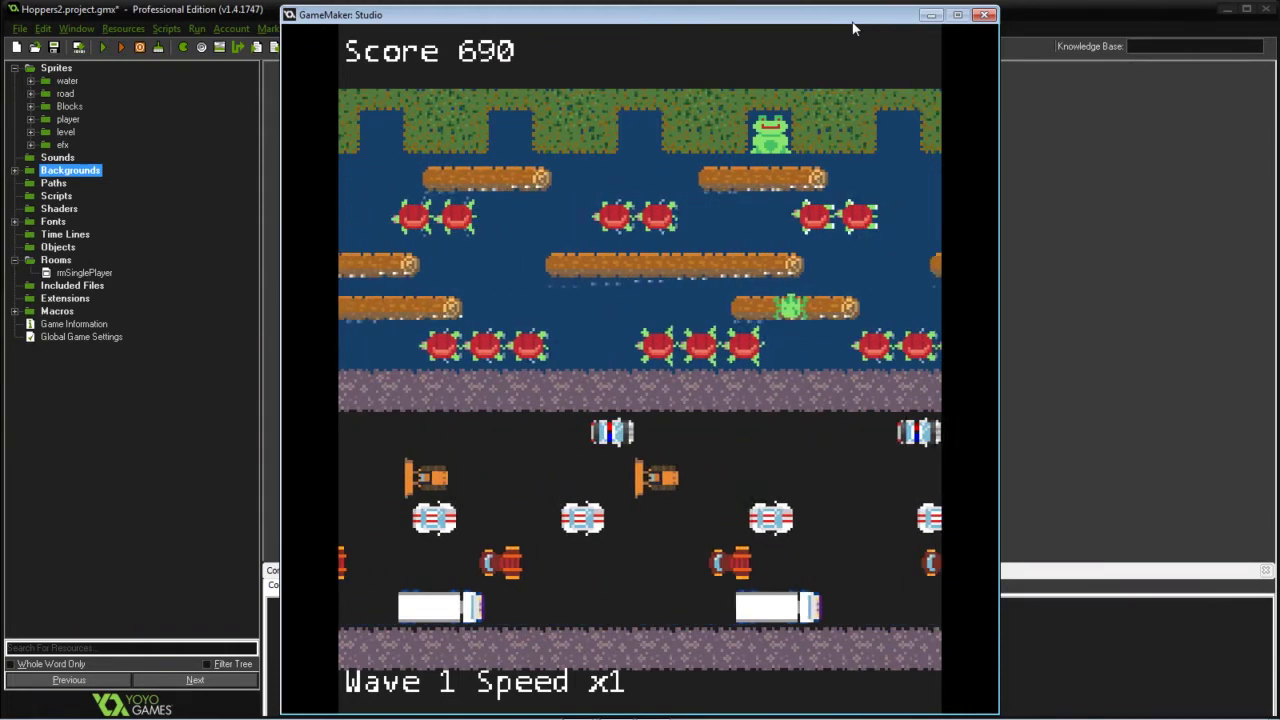
# Step: Hop the frog over the remaining logs and turtles and land it in the fifth home slot
pyautogui.press('Up')
pyautogui.press('Right')
pyautogui.press('Up')
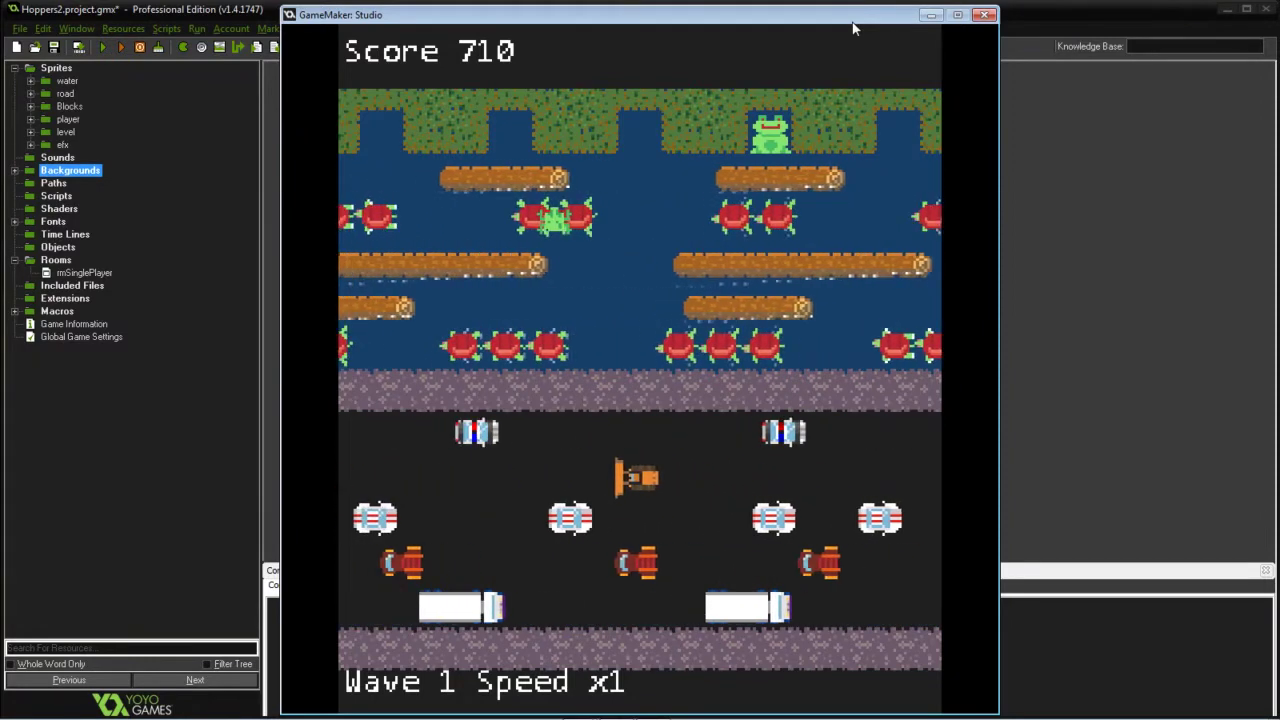
pyautogui.press('Up')
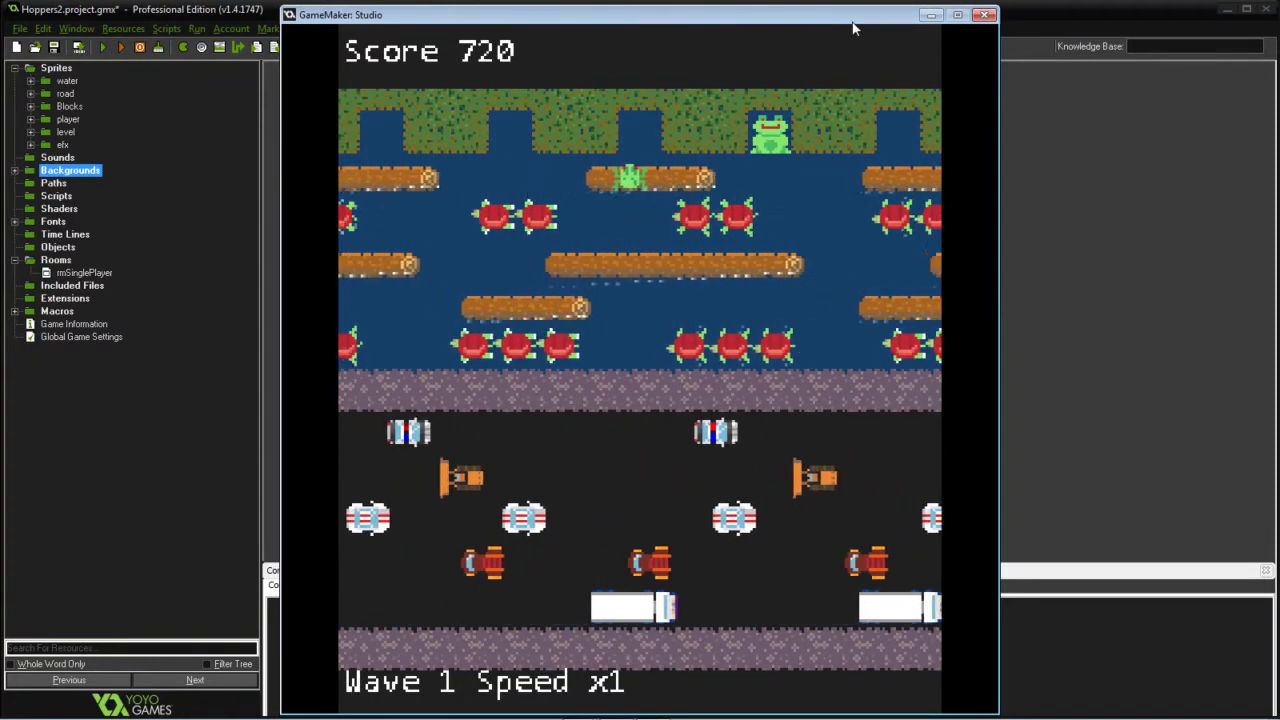
pyautogui.press('Right')
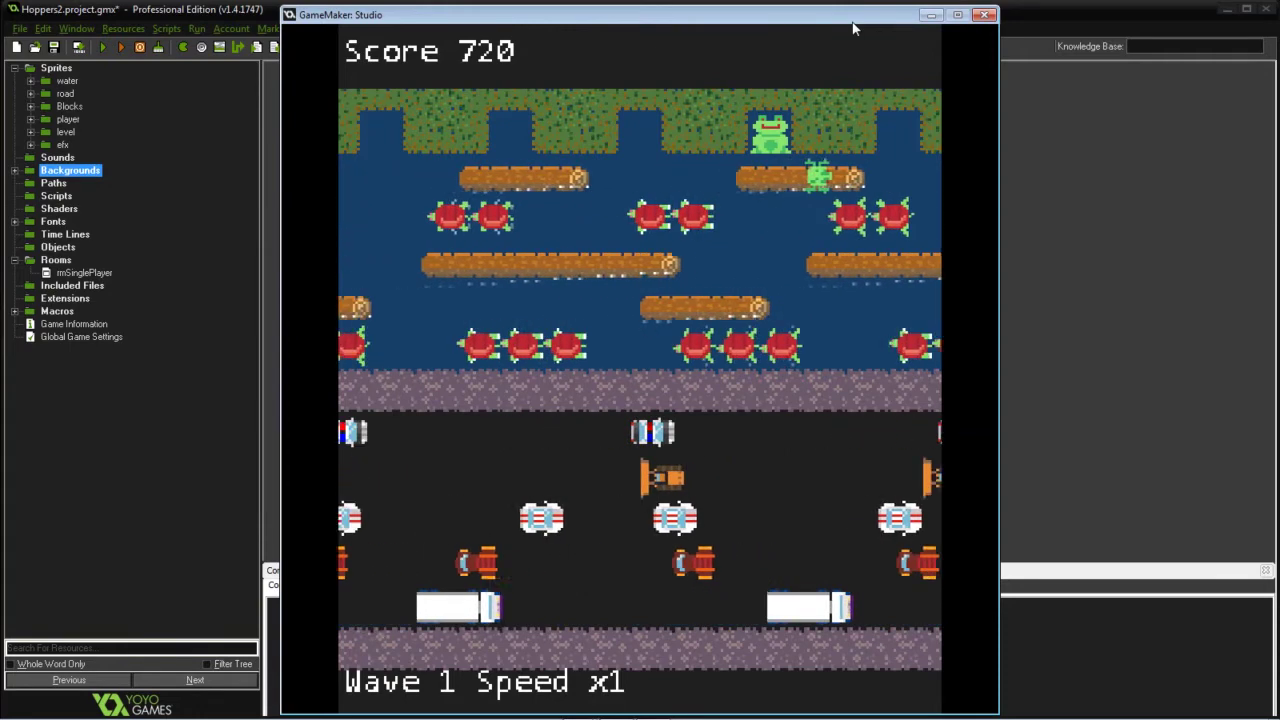
pyautogui.press('Up')
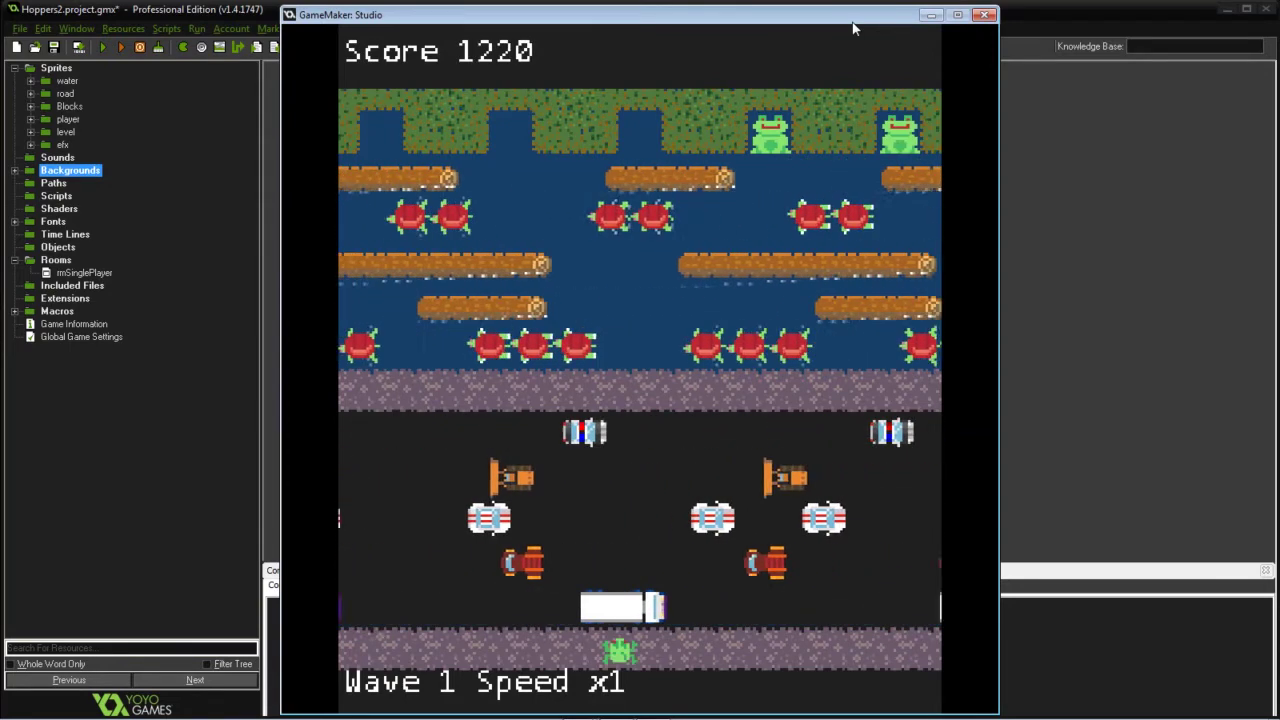
# Step: Steer the third frog between the semis and cars up to the middle sidewalk
pyautogui.press('Left')
pyautogui.press('Up')
pyautogui.press('Right')
pyautogui.press('Right')
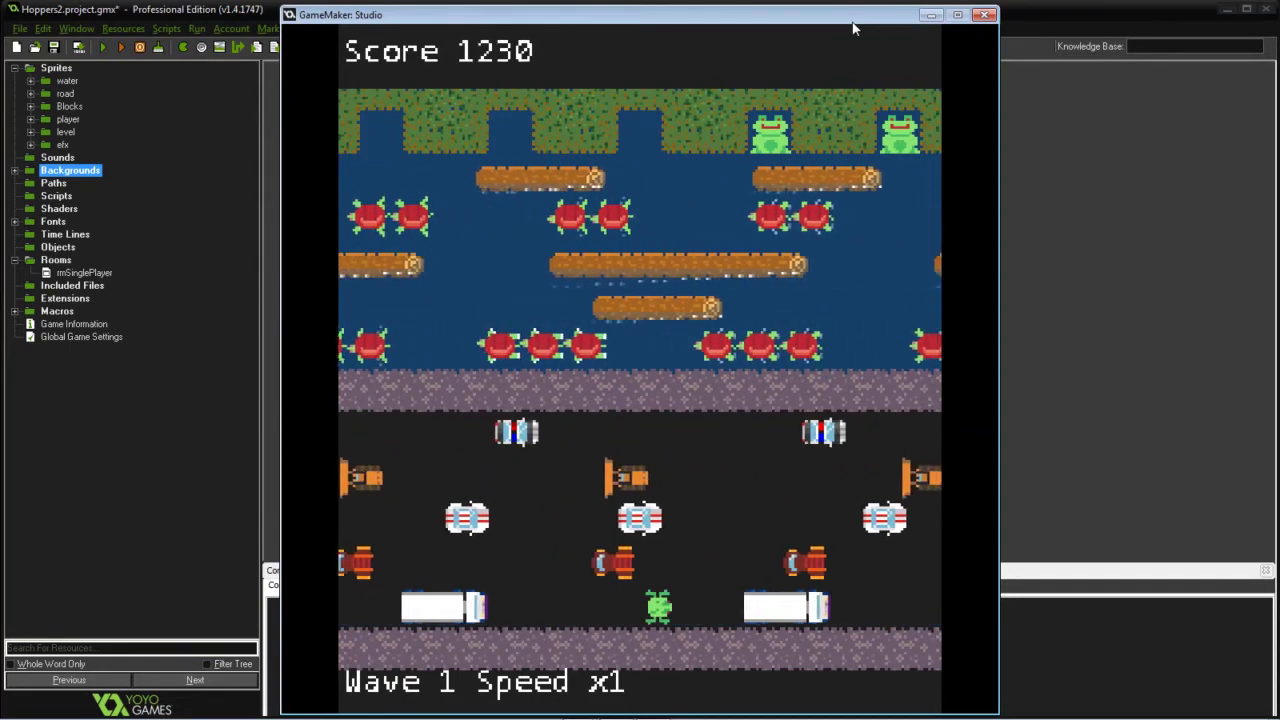
pyautogui.press('Up')
pyautogui.press('Up')
pyautogui.press('Up')
pyautogui.press('Up')
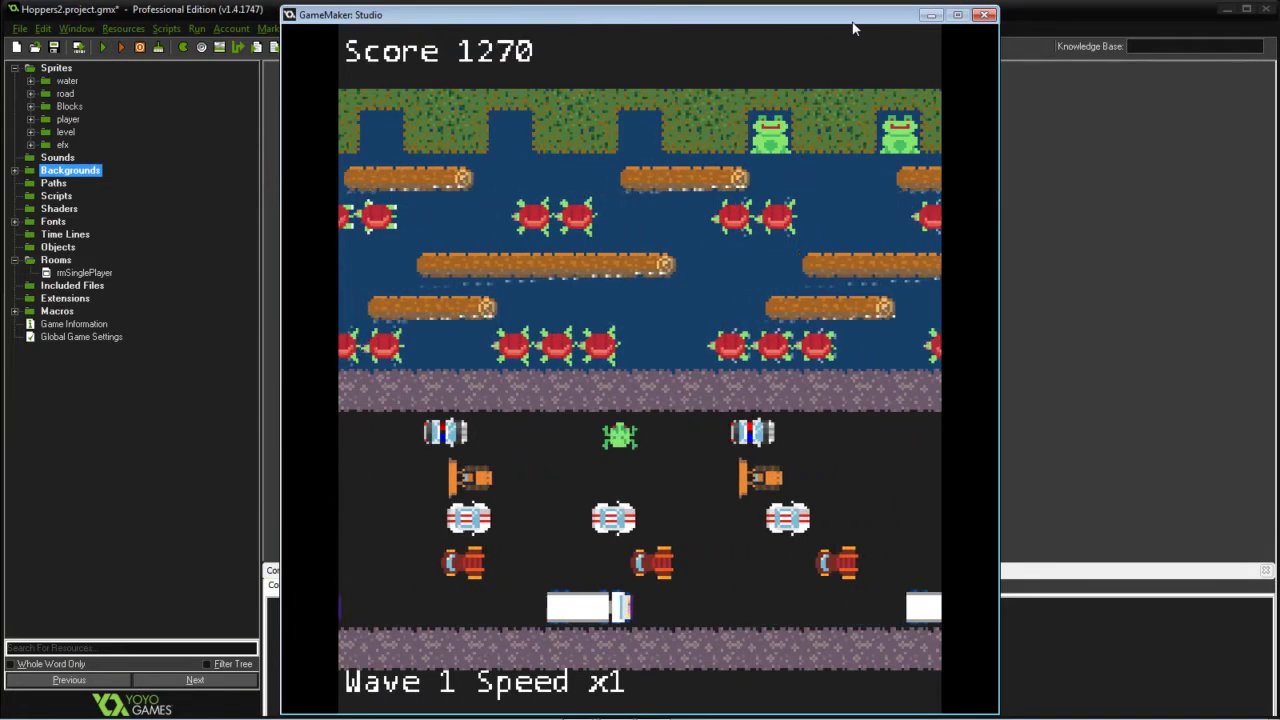
pyautogui.press('Up')
# Step: Hop the third frog across the river to the uppermost log row and close the running game
pyautogui.press('Up')
pyautogui.press('Up')
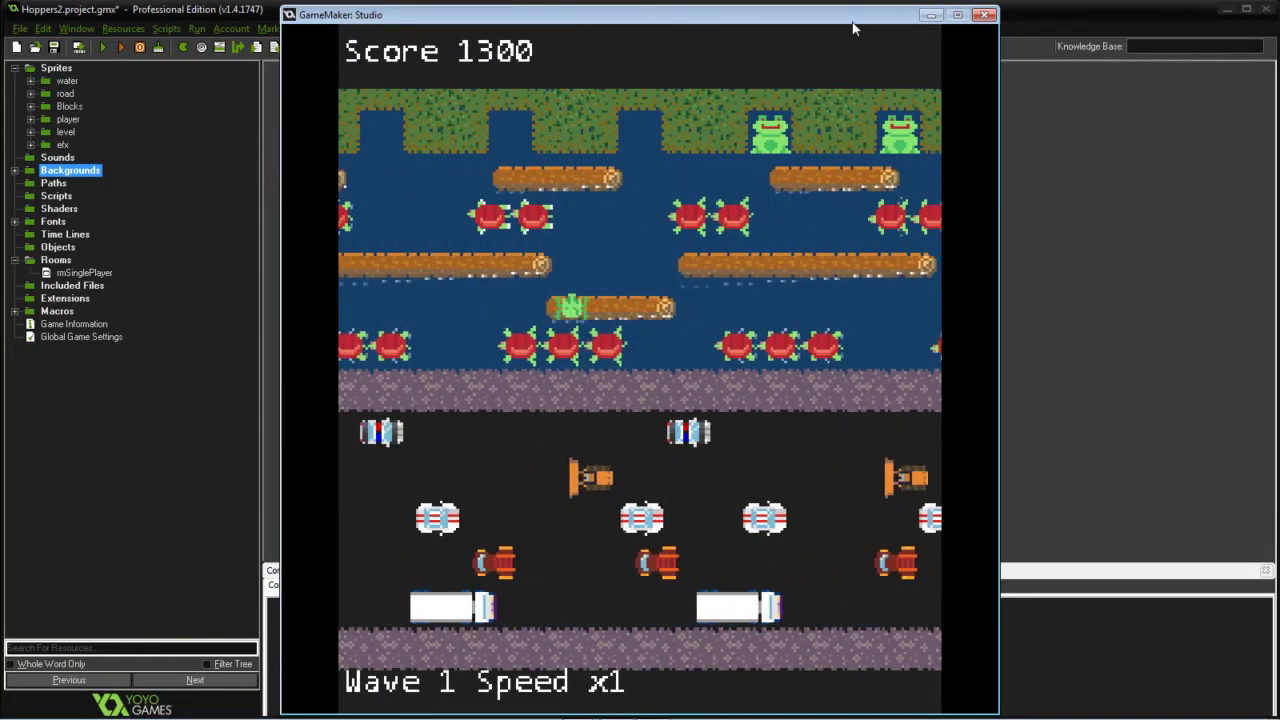
pyautogui.press('Up')
pyautogui.press('Up')
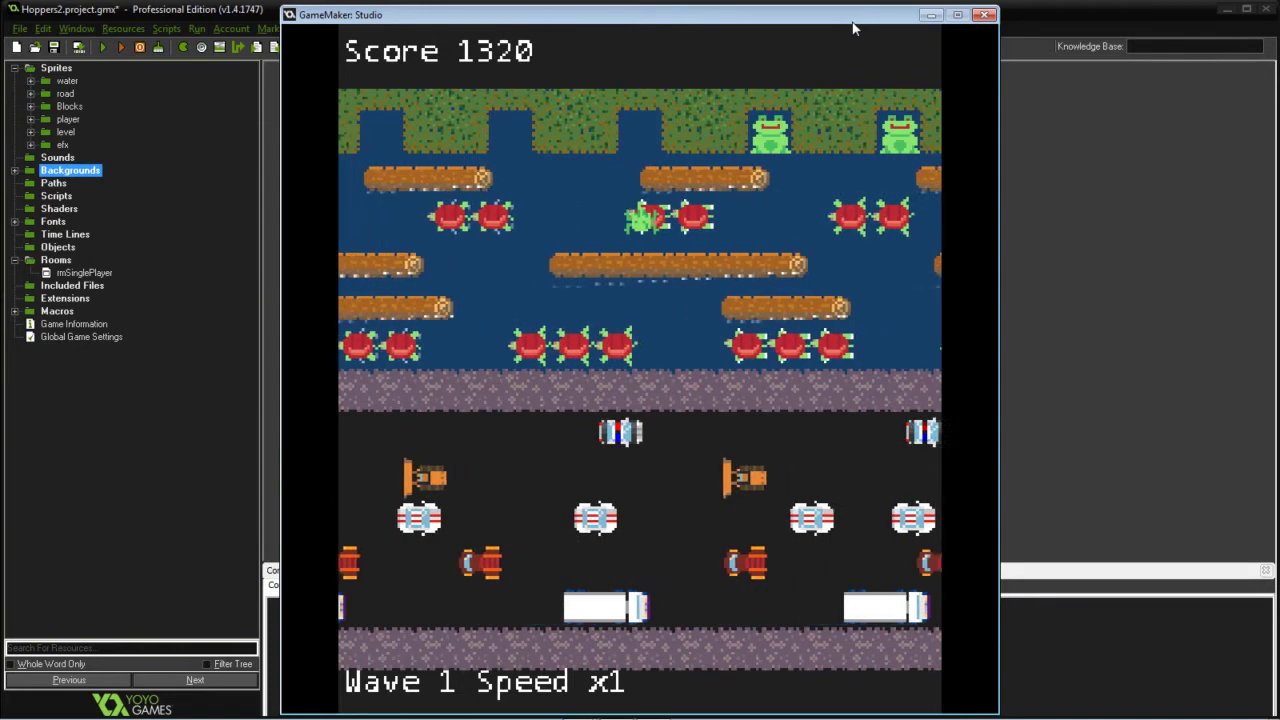
pyautogui.press('Up')
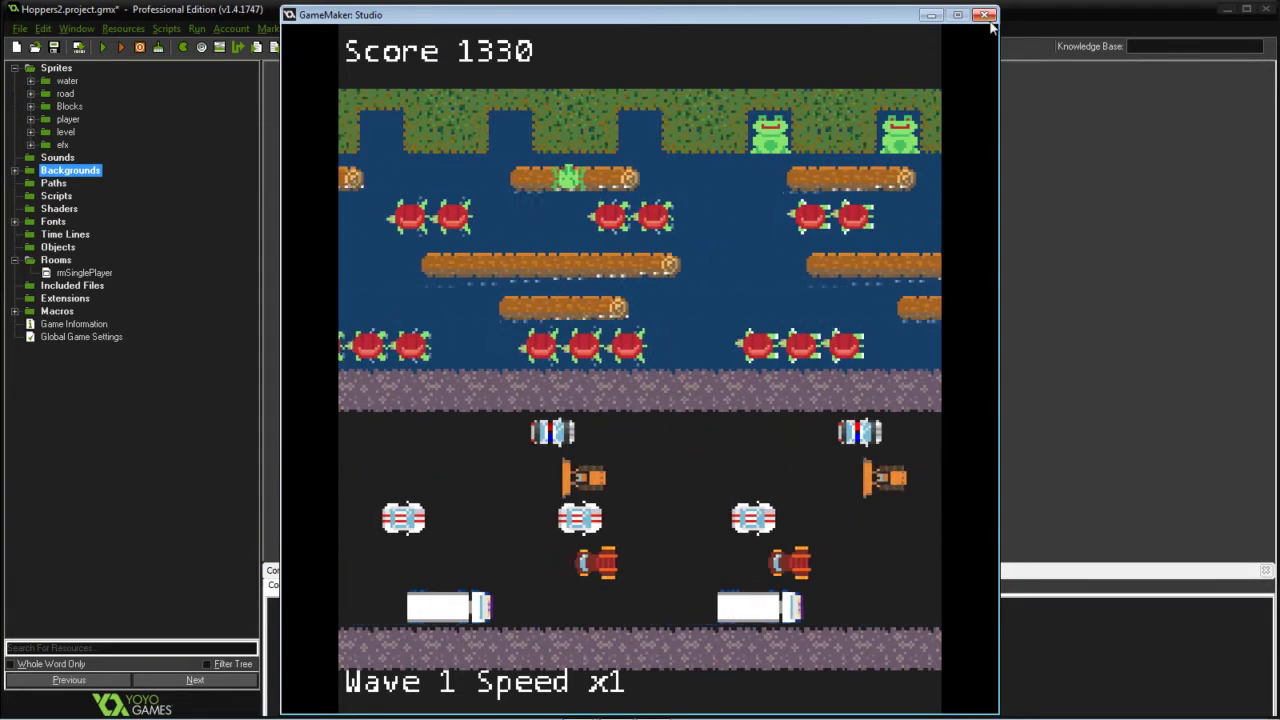
pyautogui.click(983, 15)
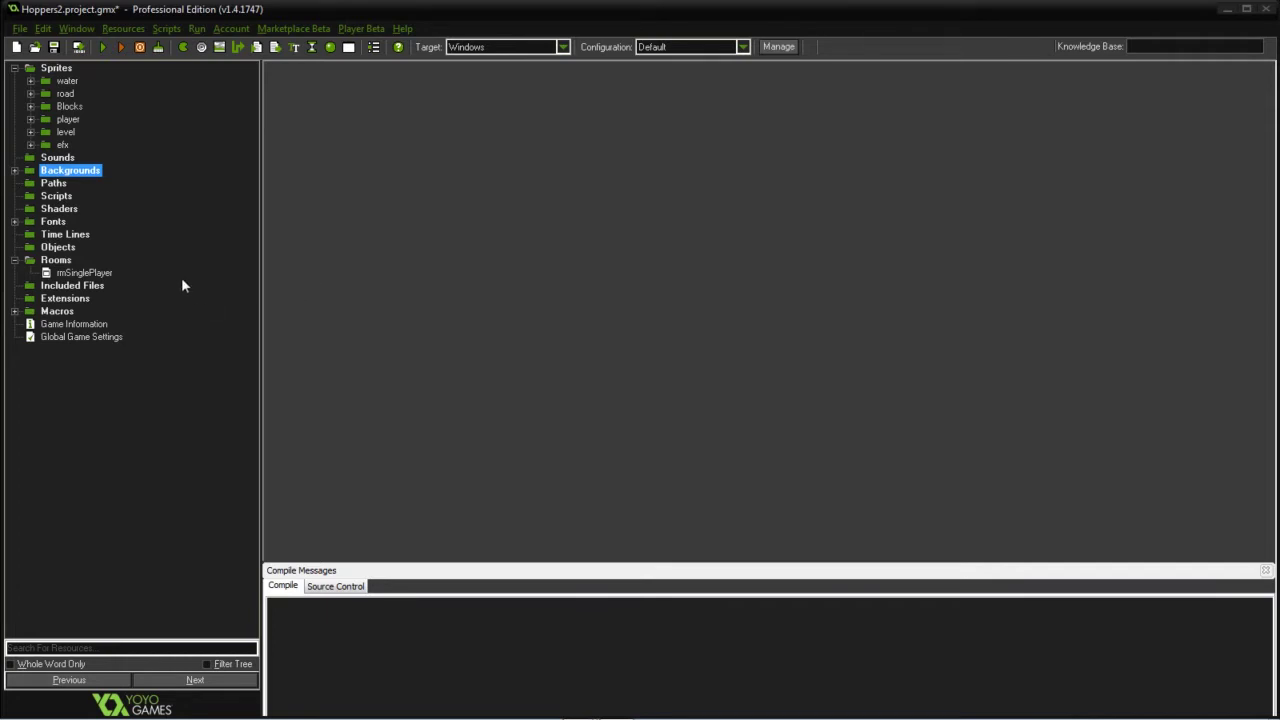
# Step: Expand the water, road, Blocks, player, level and efx sprite folders to review their sprites
pyautogui.click(90, 274)
pyautogui.click(30, 81)
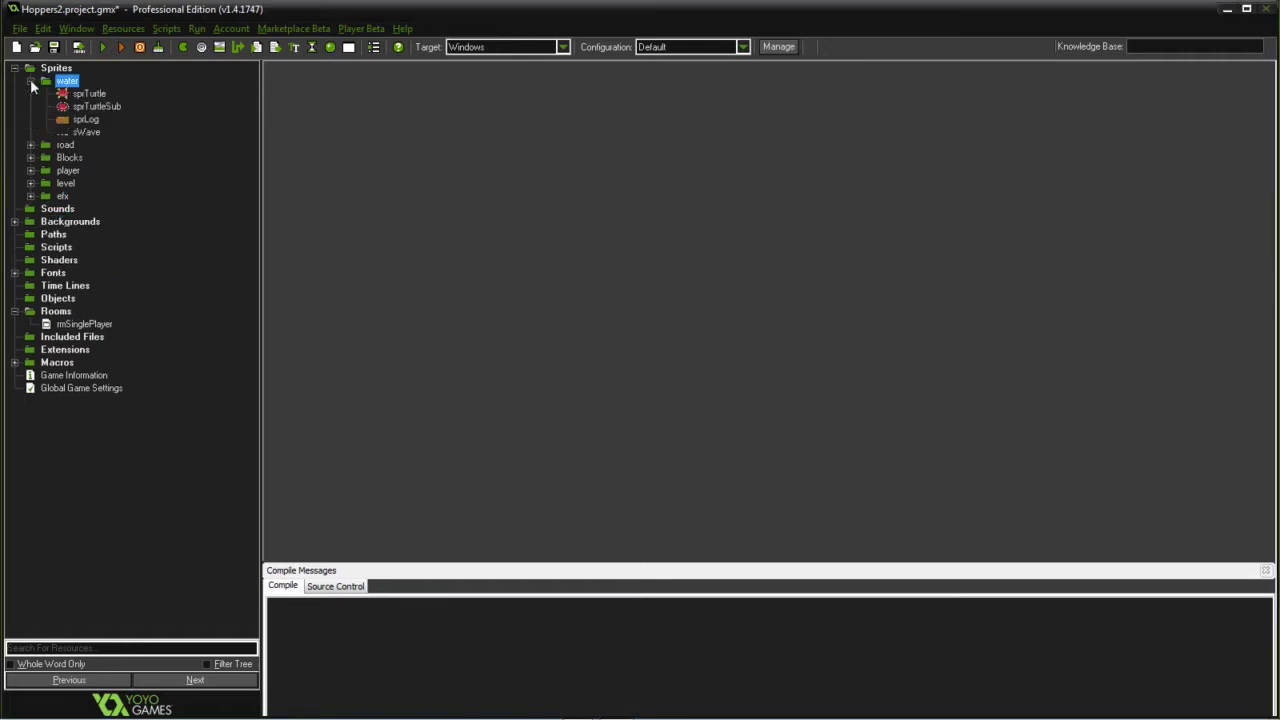
pyautogui.click(30, 145)
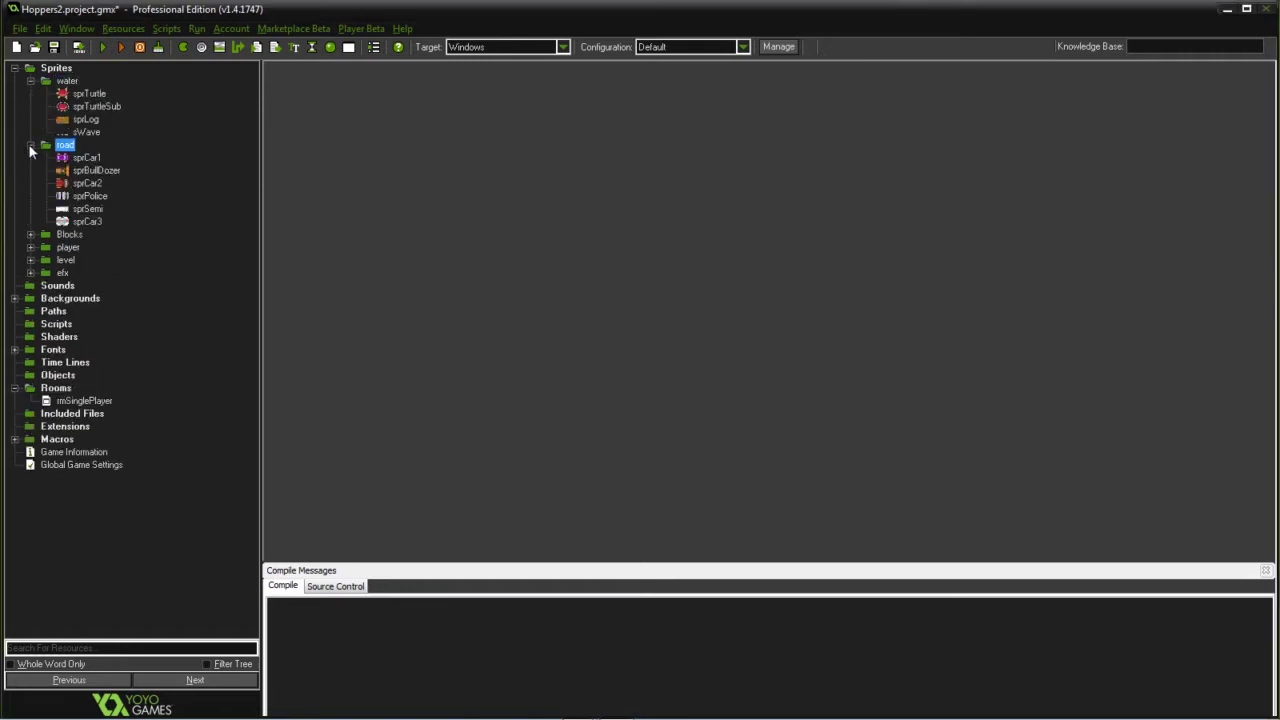
pyautogui.click(31, 234)
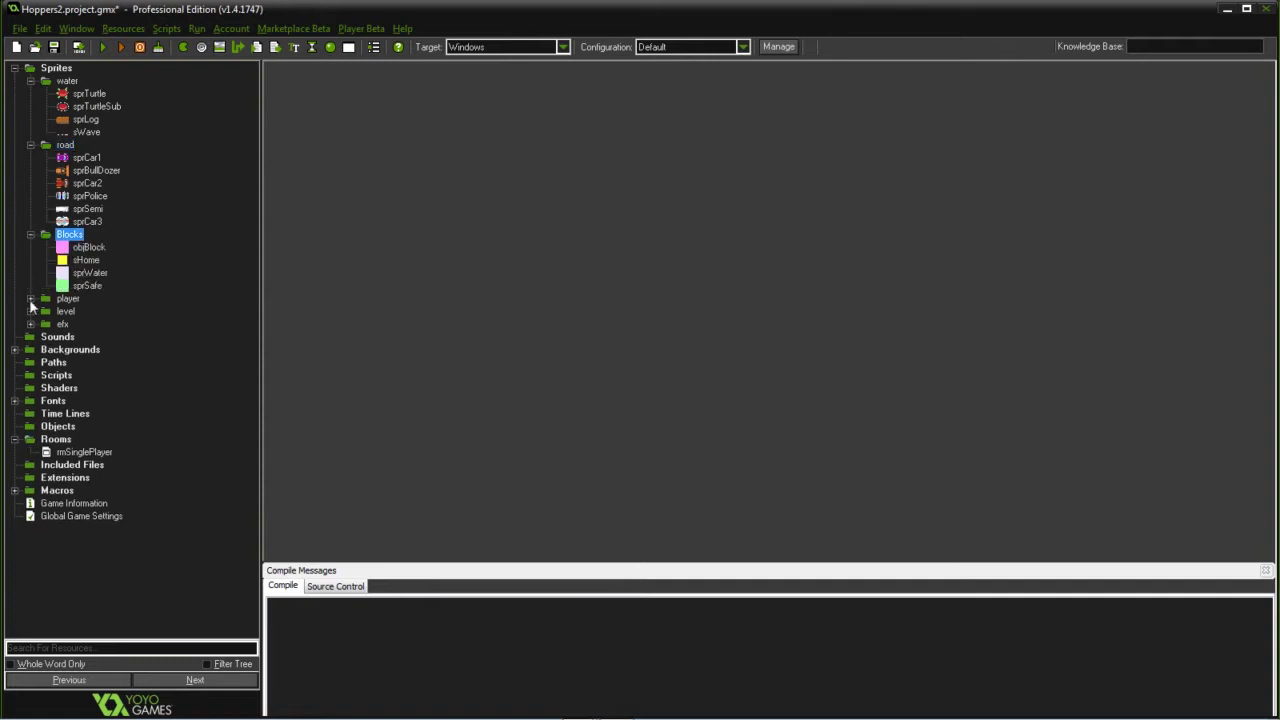
pyautogui.click(31, 299)
pyautogui.click(31, 338)
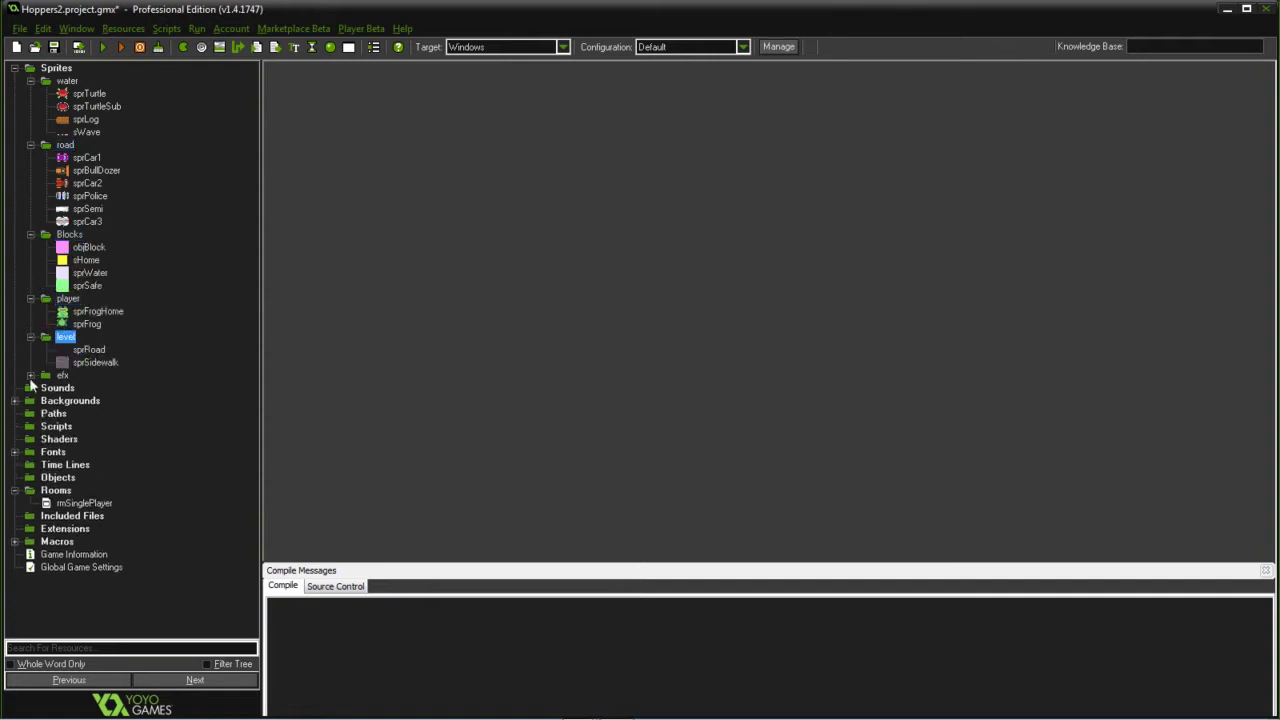
pyautogui.click(31, 375)
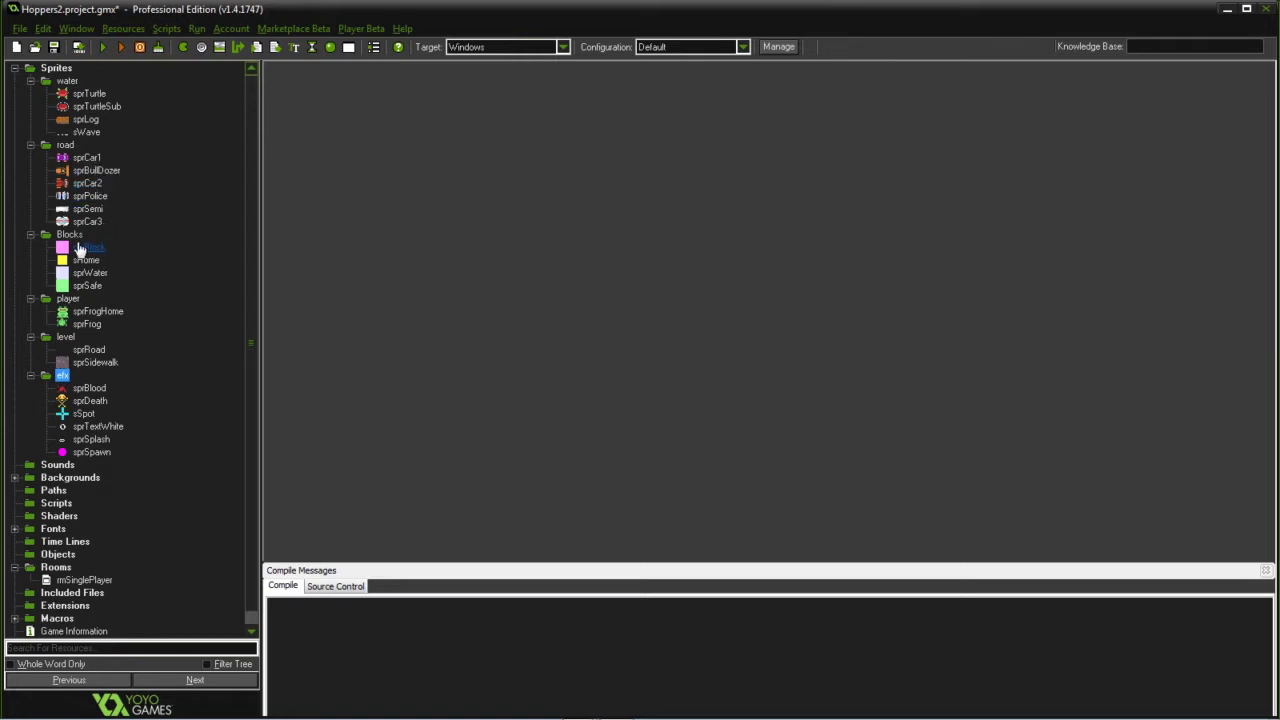
# Step: Open the sprFrog sprite, step through its subimages to number 2, and close its properties
pyautogui.doubleClick(87, 324)
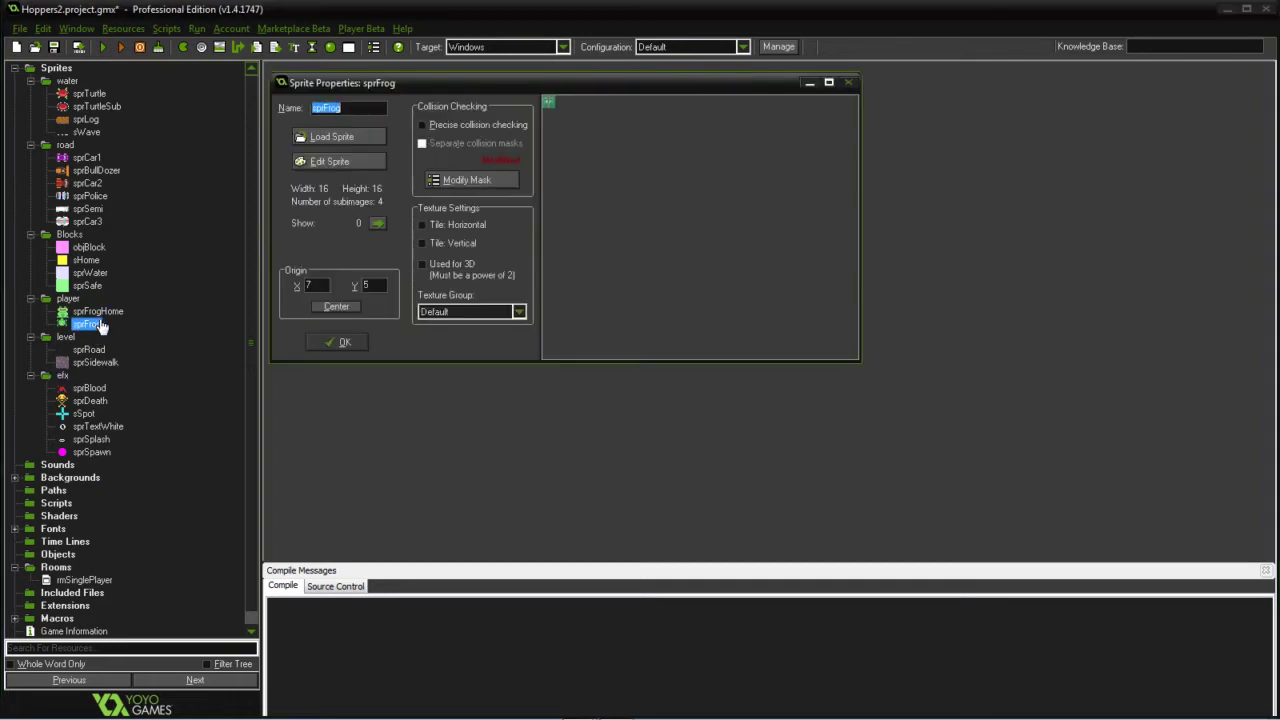
pyautogui.click(377, 224)
pyautogui.click(377, 224)
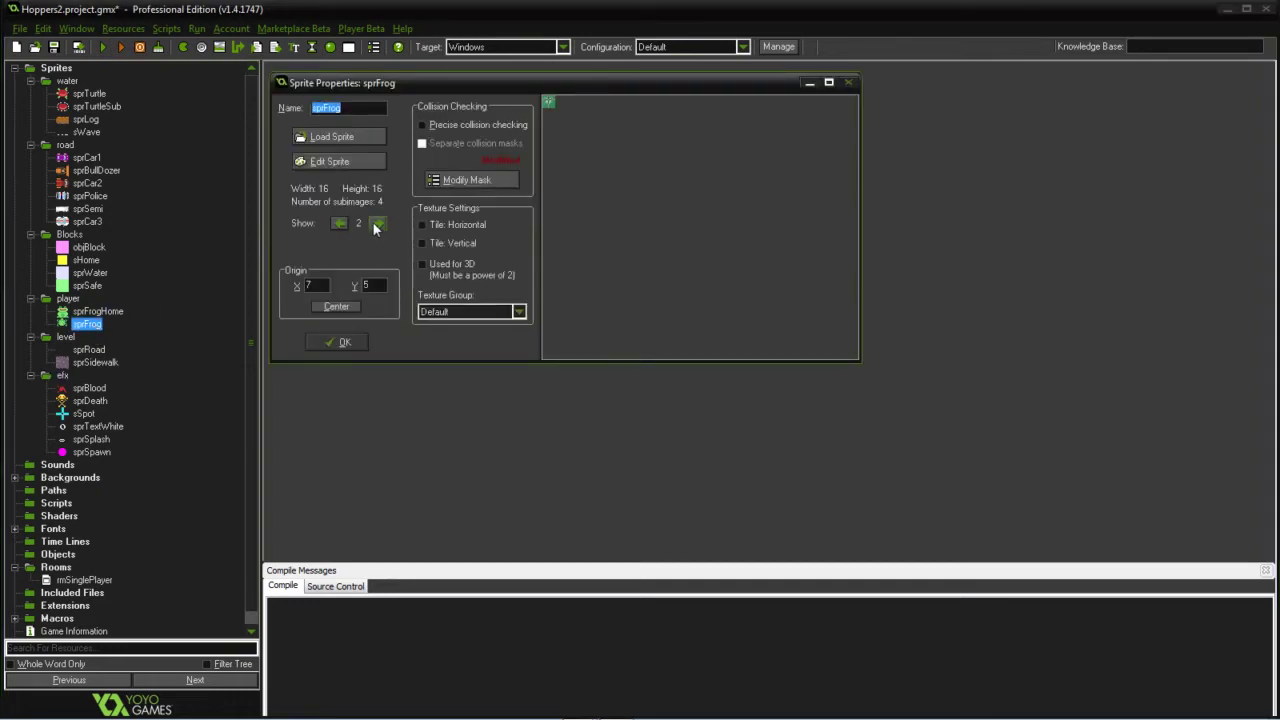
pyautogui.click(343, 341)
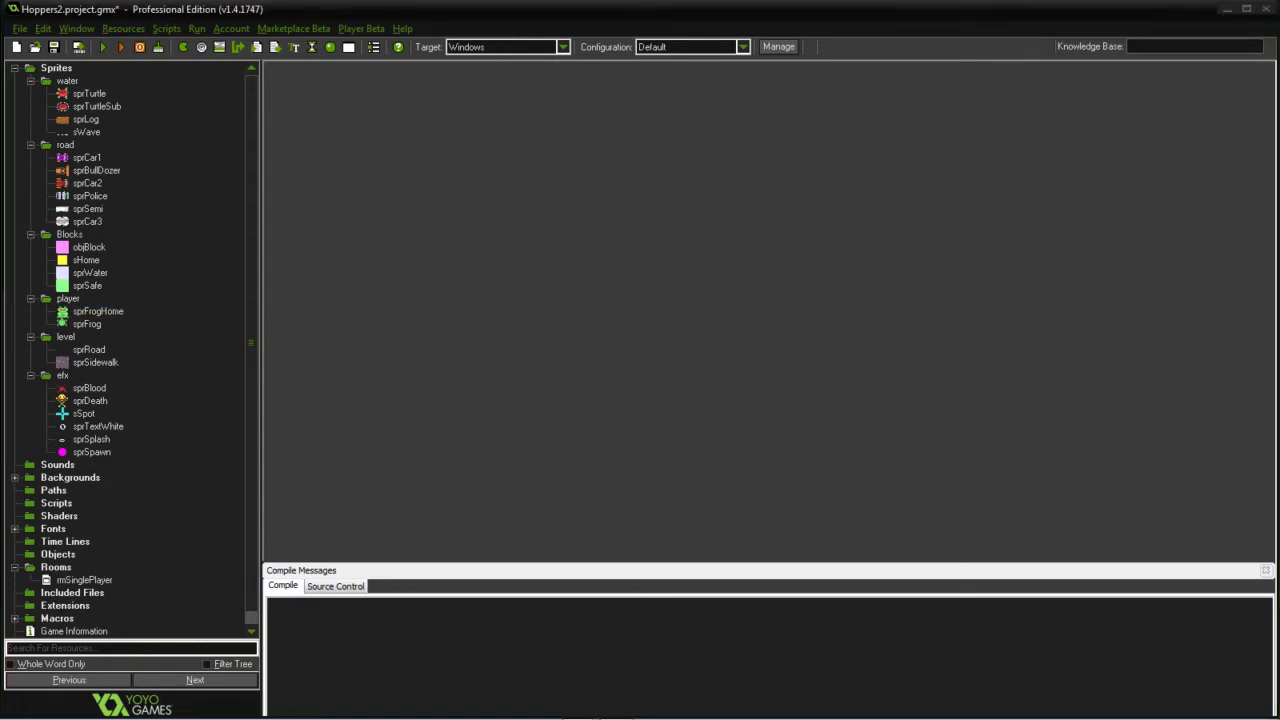
# Step: Examine the sprHome background's tile settings and its enlarged image in the image editor, and close it without edits
pyautogui.click(15, 478)
pyautogui.moveTo(90, 490); pyautogui.dragTo(77, 503)
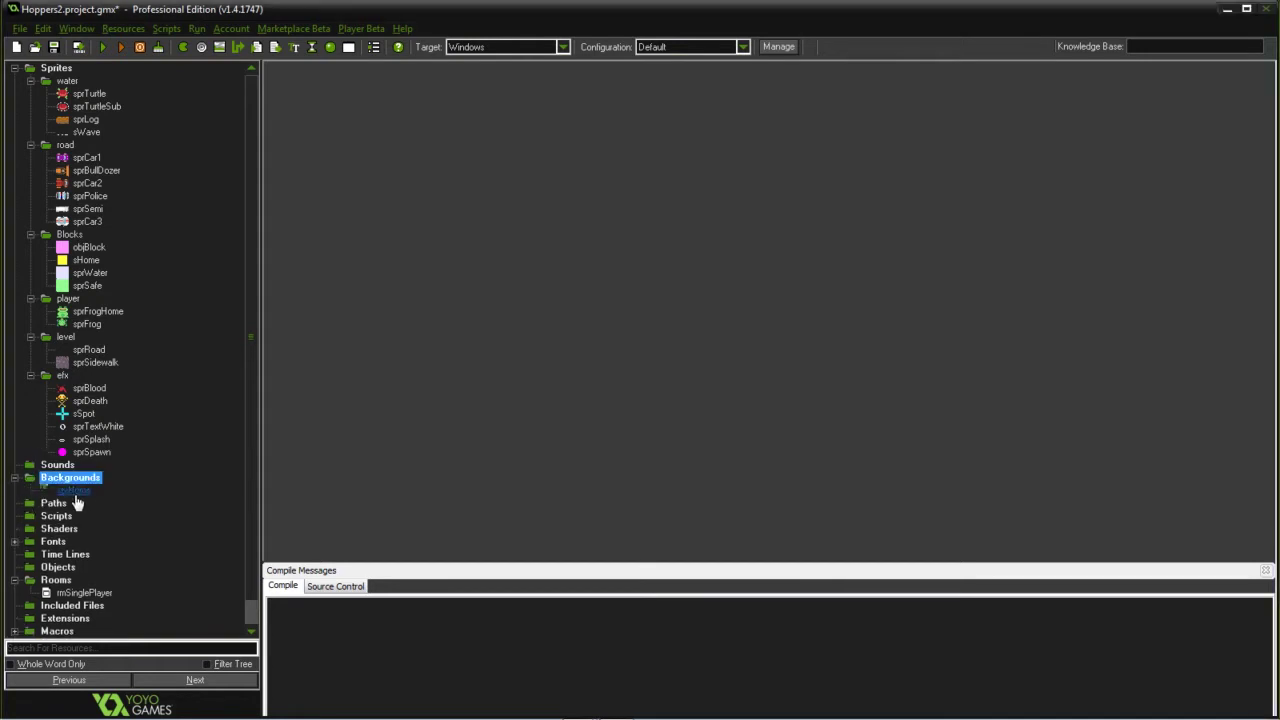
pyautogui.doubleClick(74, 491)
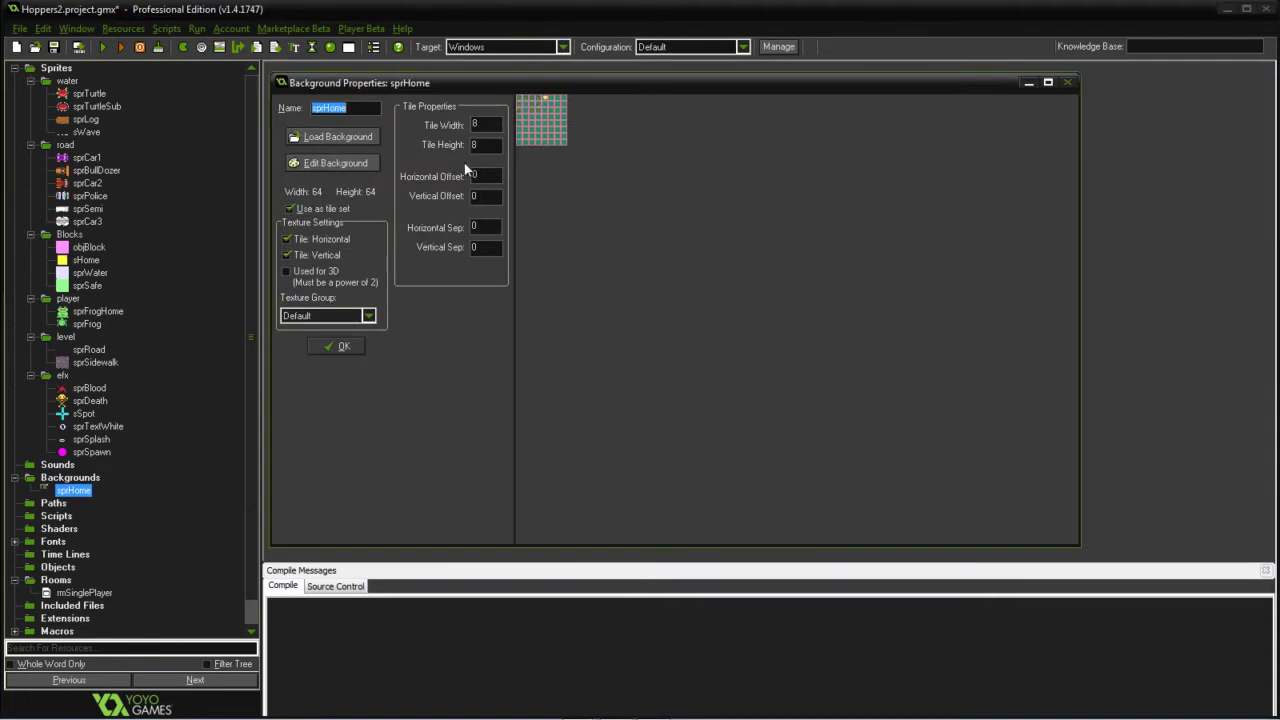
pyautogui.click(362, 162)
pyautogui.scroll(5, 425, 203)
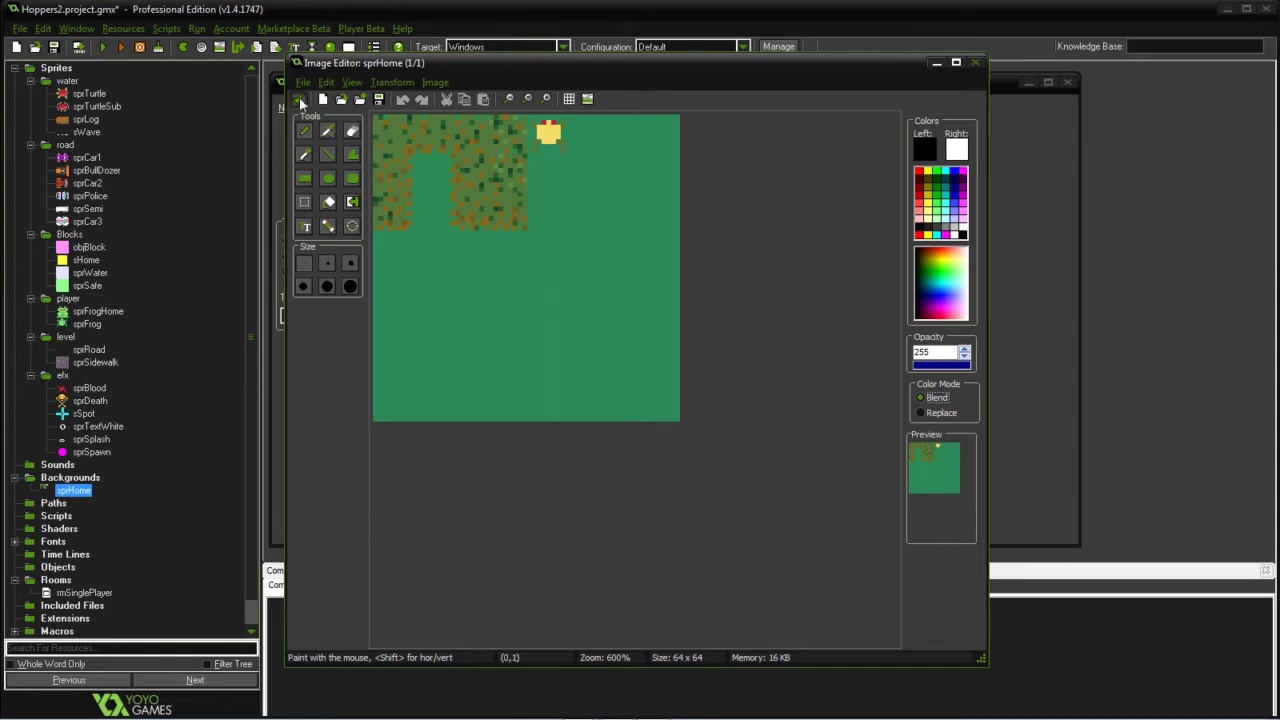
pyautogui.click(297, 98)
pyautogui.click(345, 346)
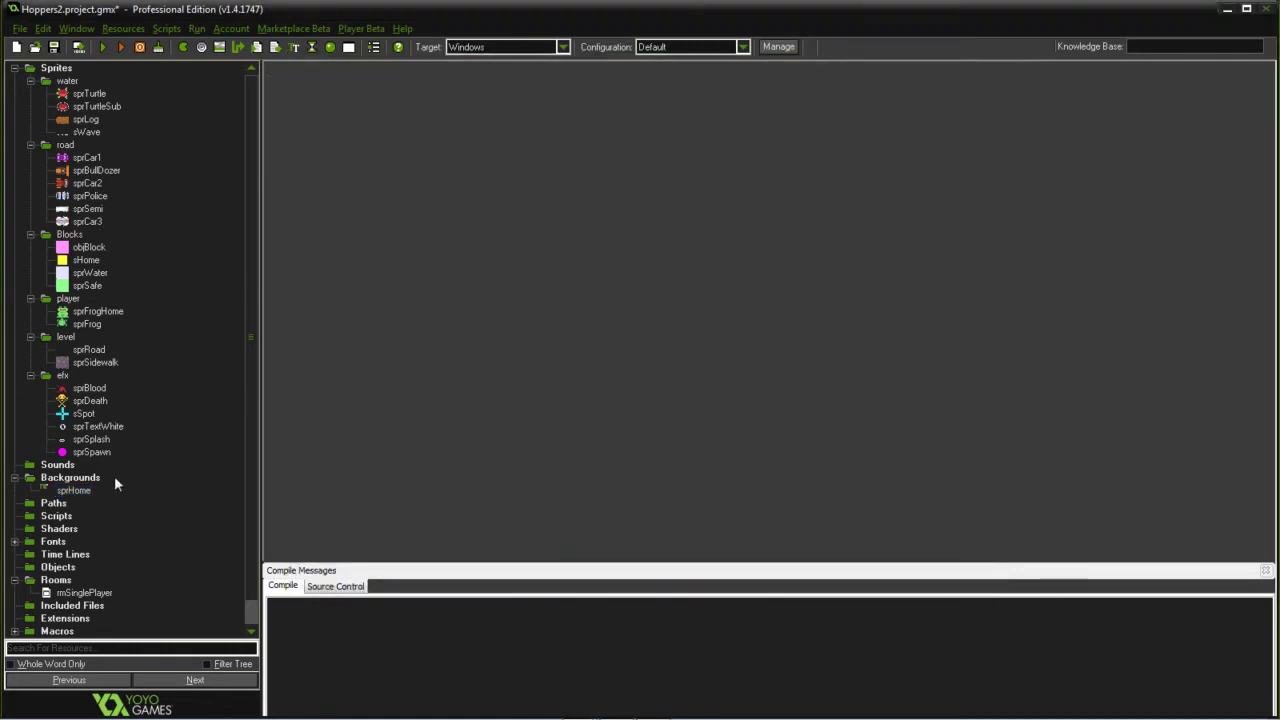
pyautogui.click(16, 478)
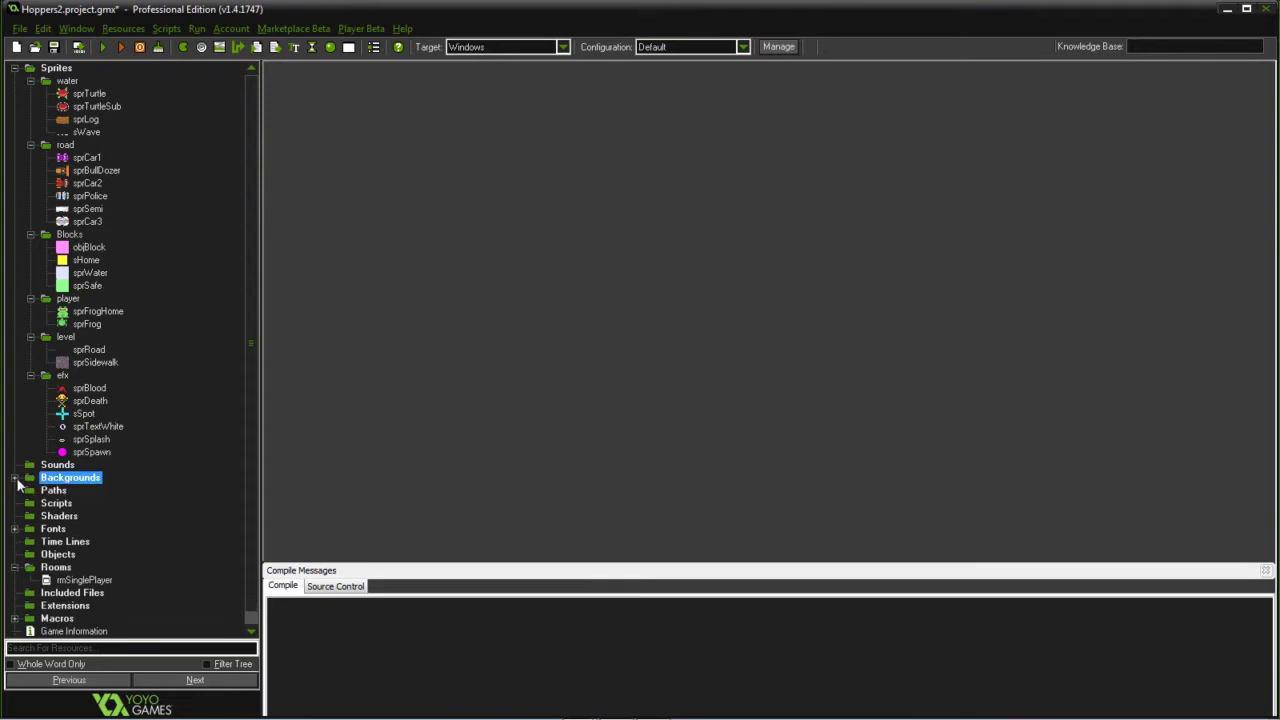
# Step: Review the fntTimer font's properties, close them, and collapse the Fonts group
pyautogui.click(15, 529)
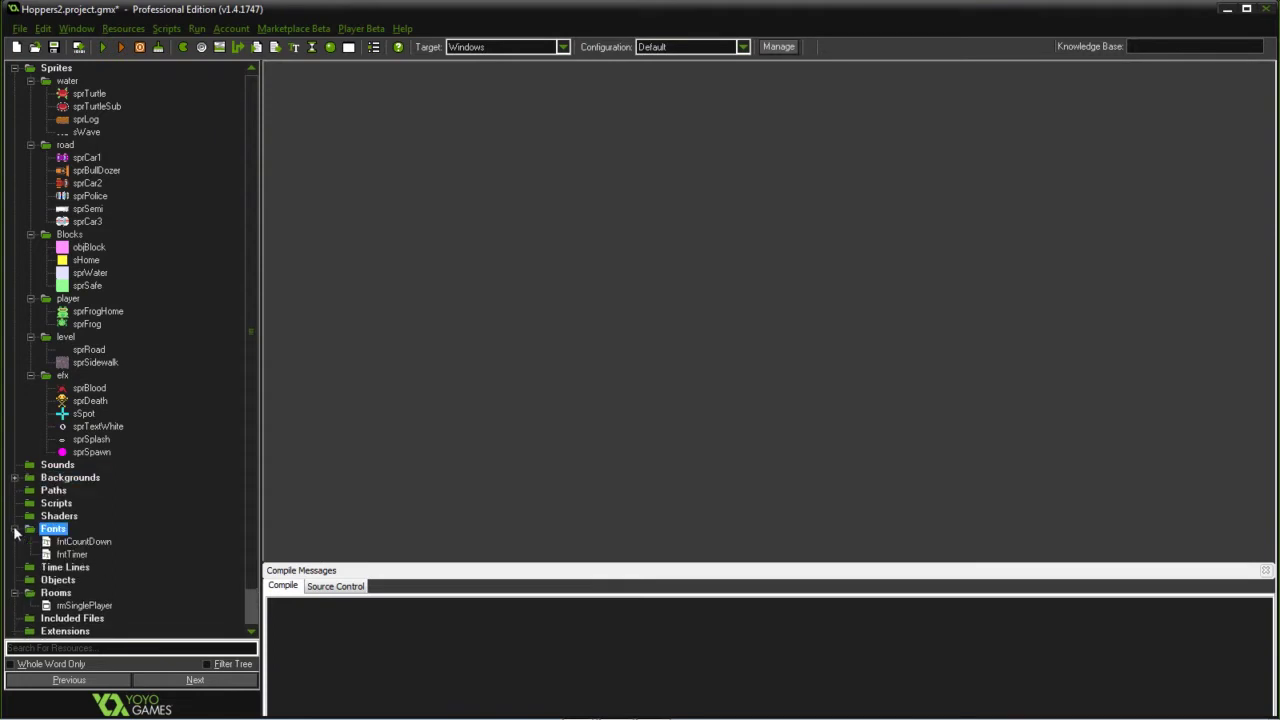
pyautogui.doubleClick(74, 555)
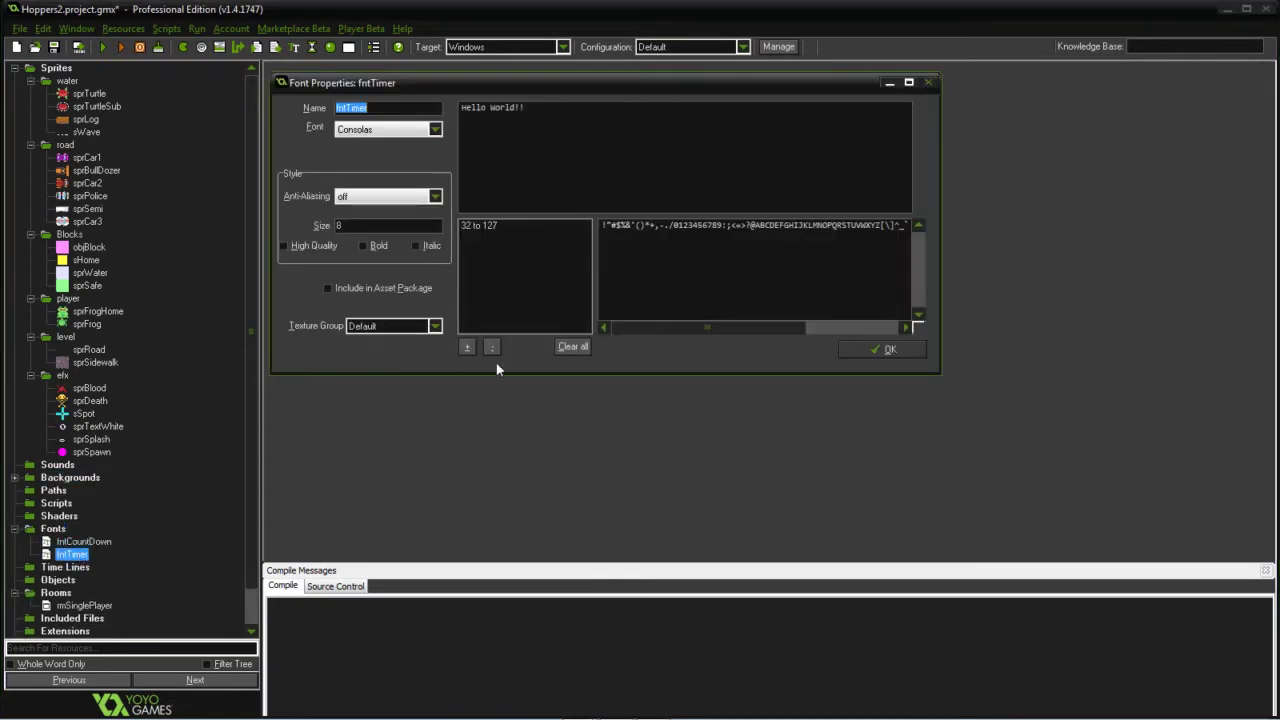
pyautogui.click(916, 350)
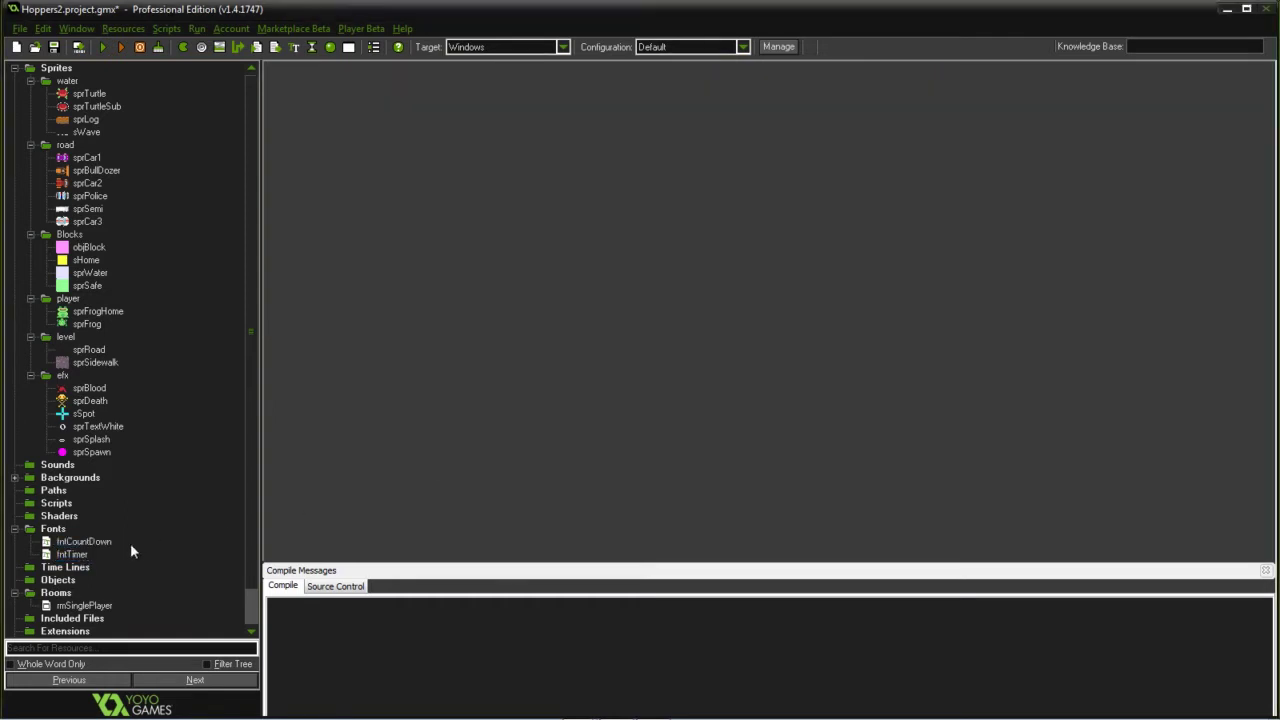
pyautogui.click(65, 555)
pyautogui.click(14, 529)
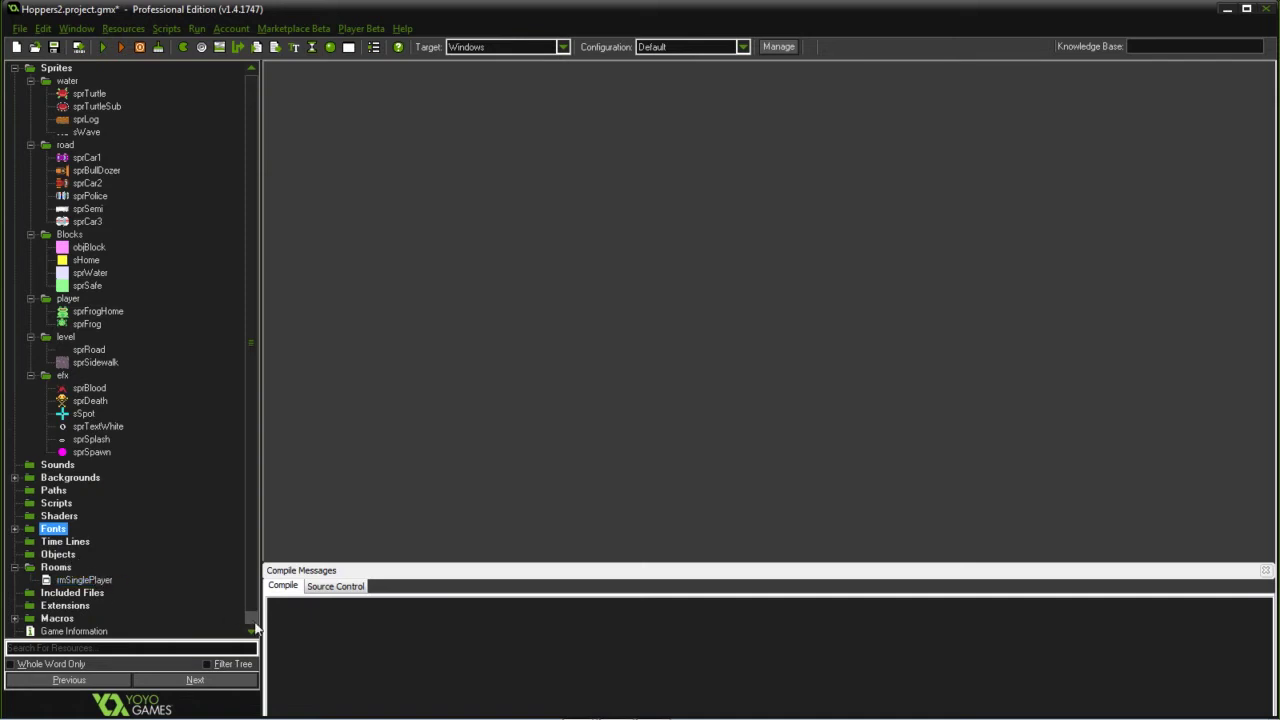
# Step: Open the rmSinglePlayer room and review its size settings, grid and View 0 configuration
pyautogui.doubleClick(80, 581)
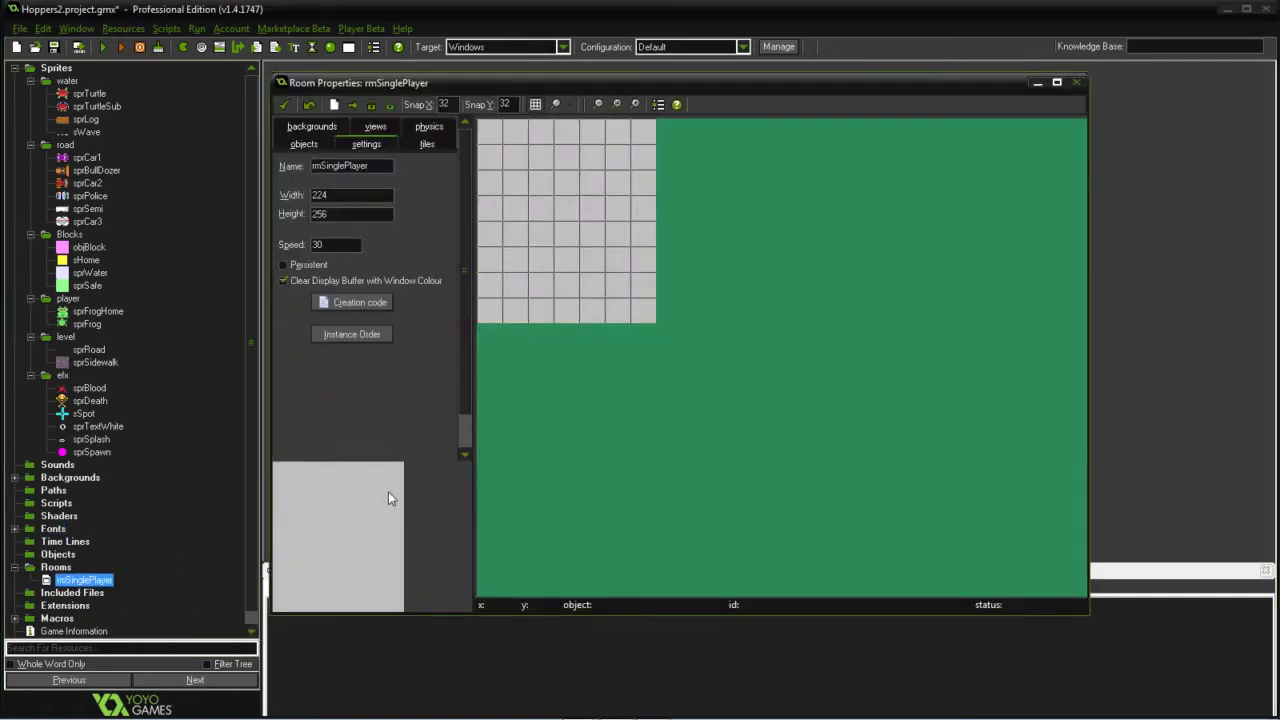
pyautogui.moveTo(398, 88); pyautogui.dragTo(493, 113)
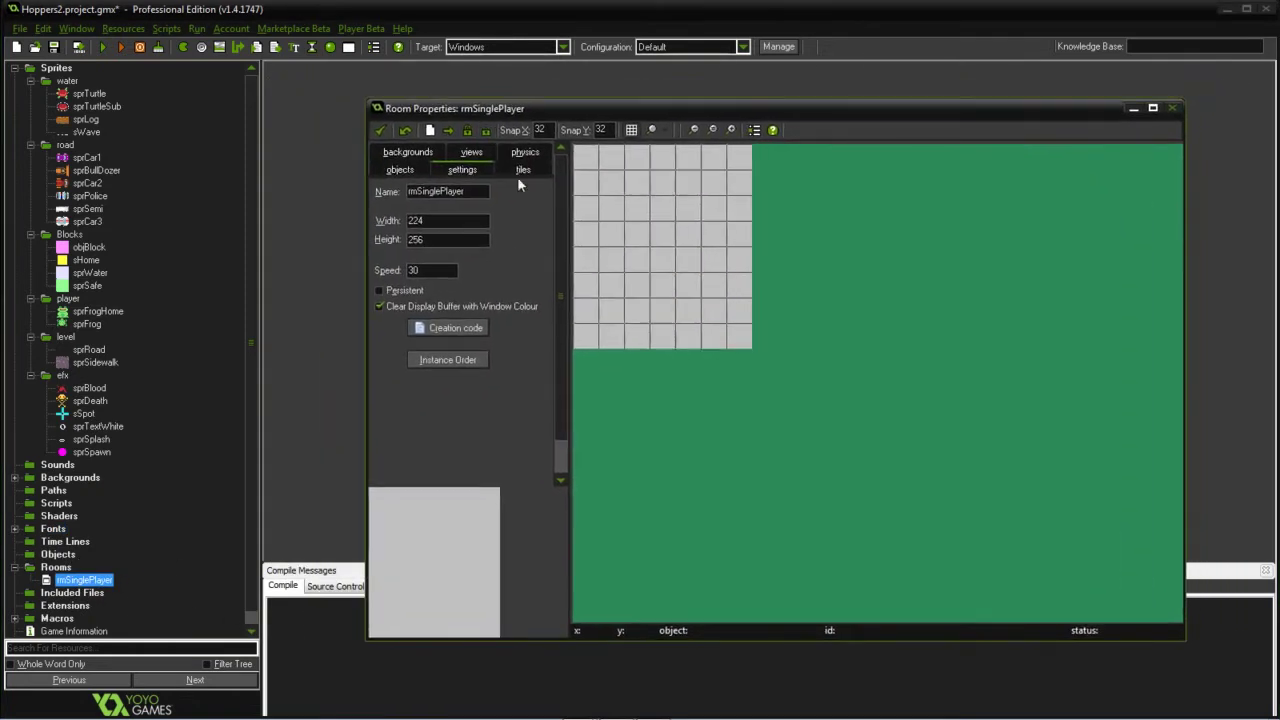
pyautogui.moveTo(880, 400); pyautogui.dragTo(926, 430, button='middle')
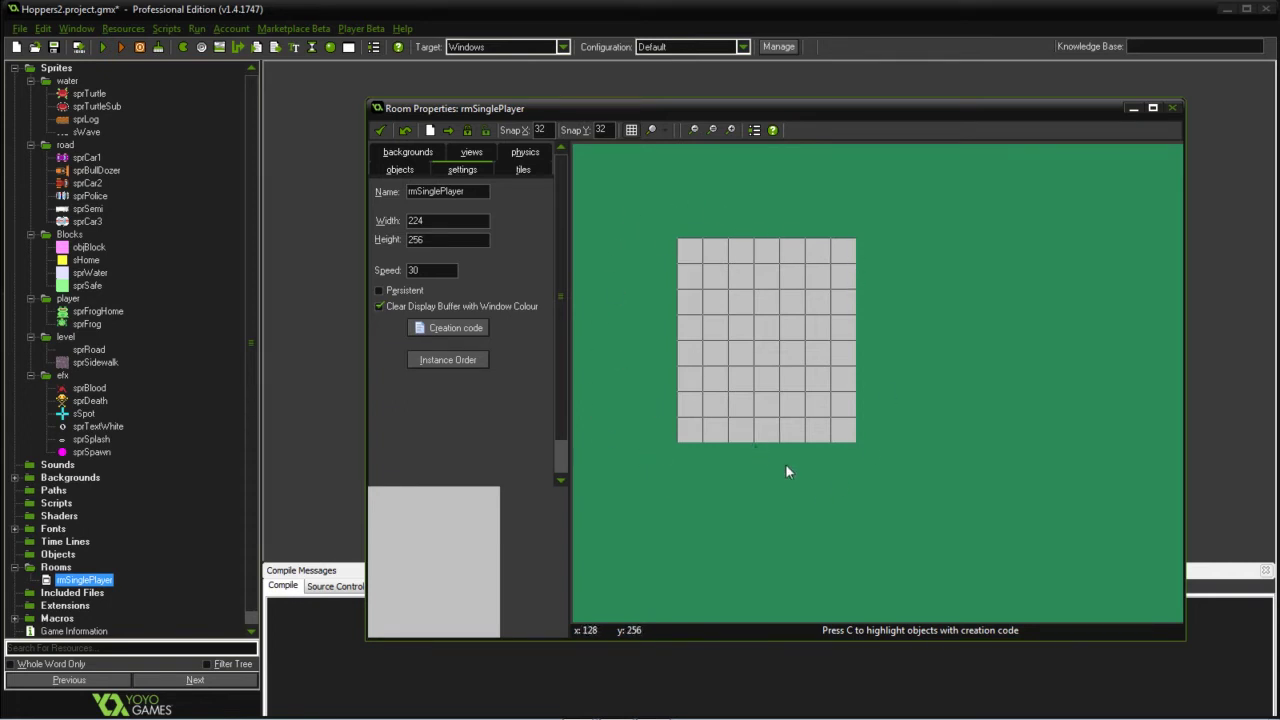
pyautogui.click(469, 152)
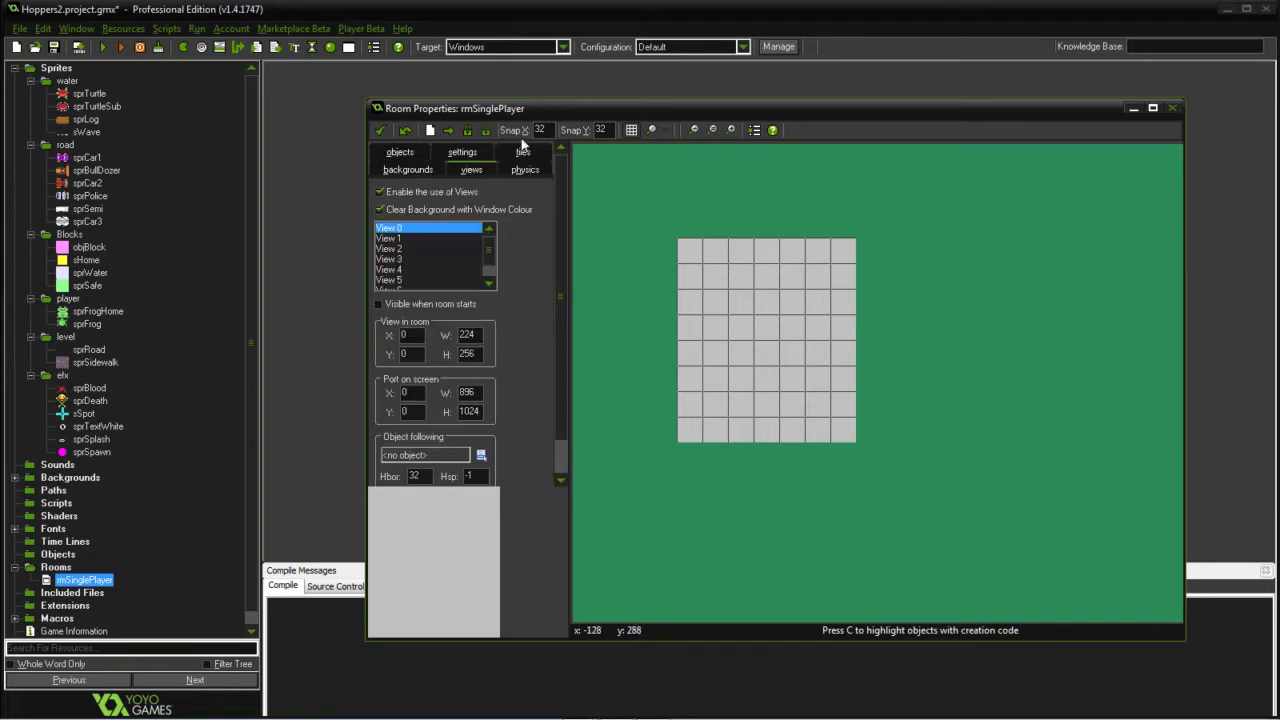
pyautogui.moveTo(361, 97); pyautogui.dragTo(275, 33)
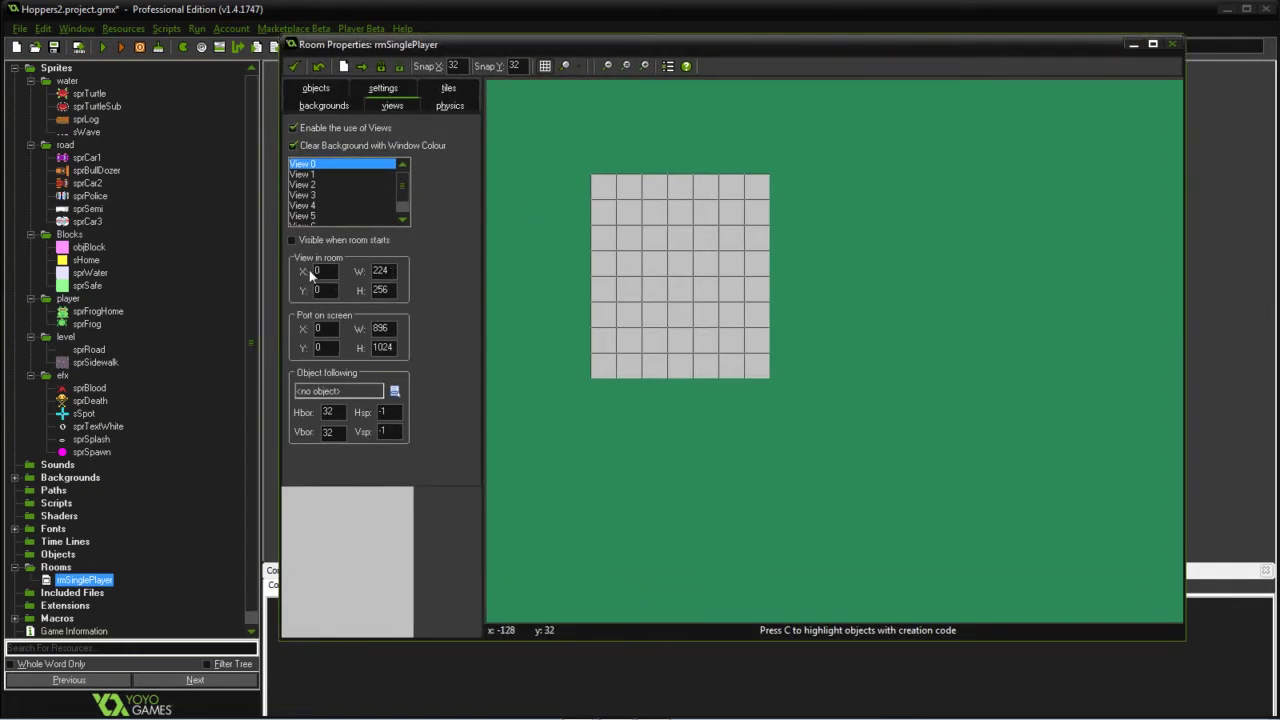
# Step: Confirm the room's view settings, test-run the game and close the game window
pyautogui.click(294, 126)
pyautogui.click(292, 66)
pyautogui.click(103, 47)
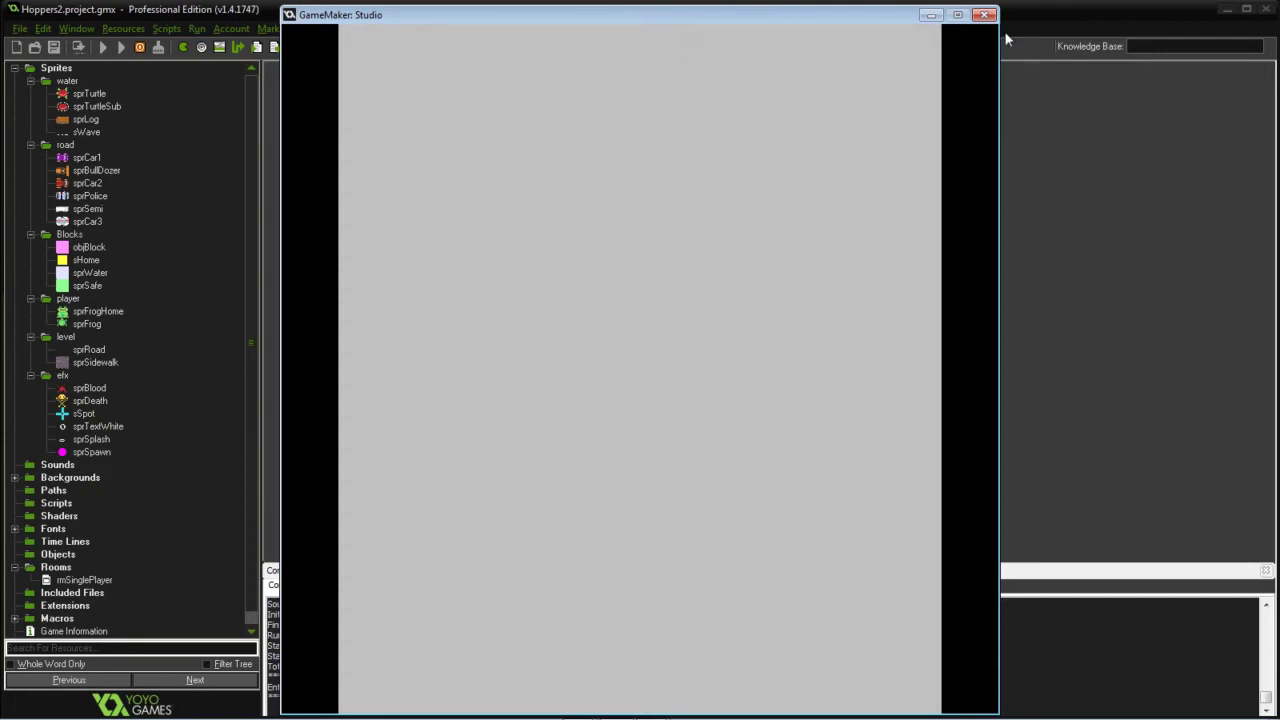
pyautogui.click(984, 14)
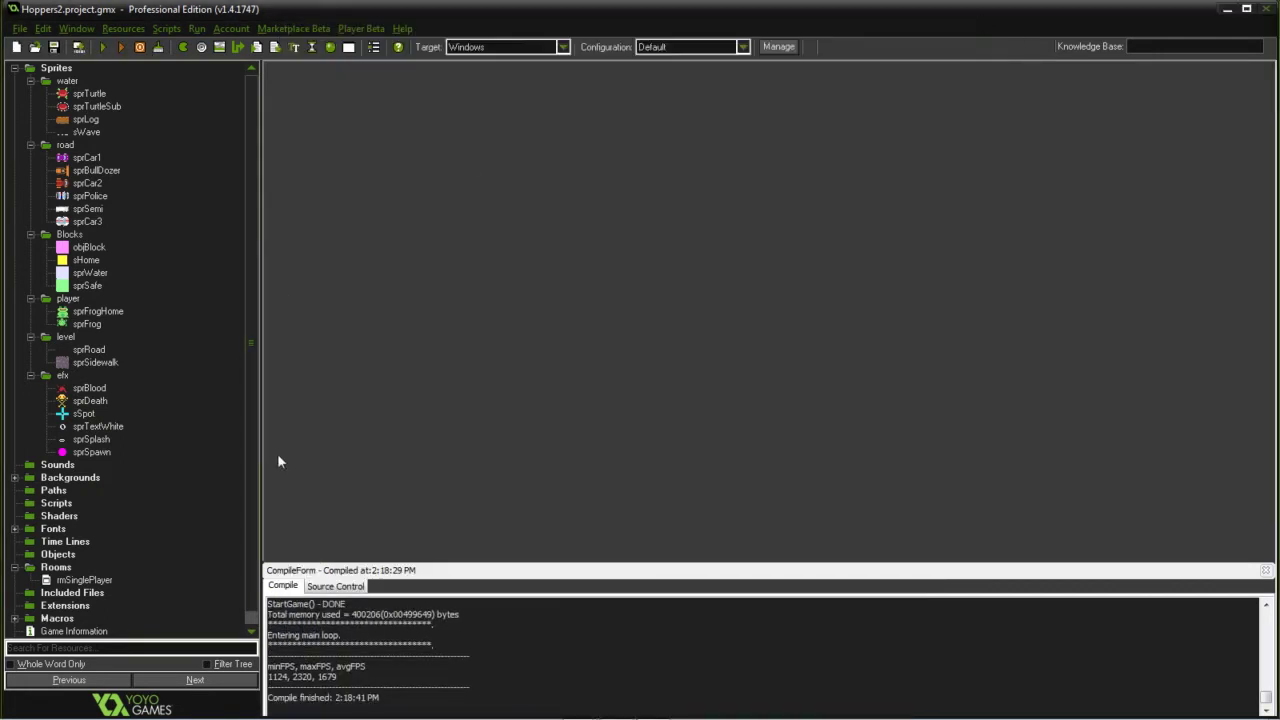
# Step: Reopen the rmSinglePlayer room and set its horizontal and vertical grid snap to 8
pyautogui.doubleClick(84, 580)
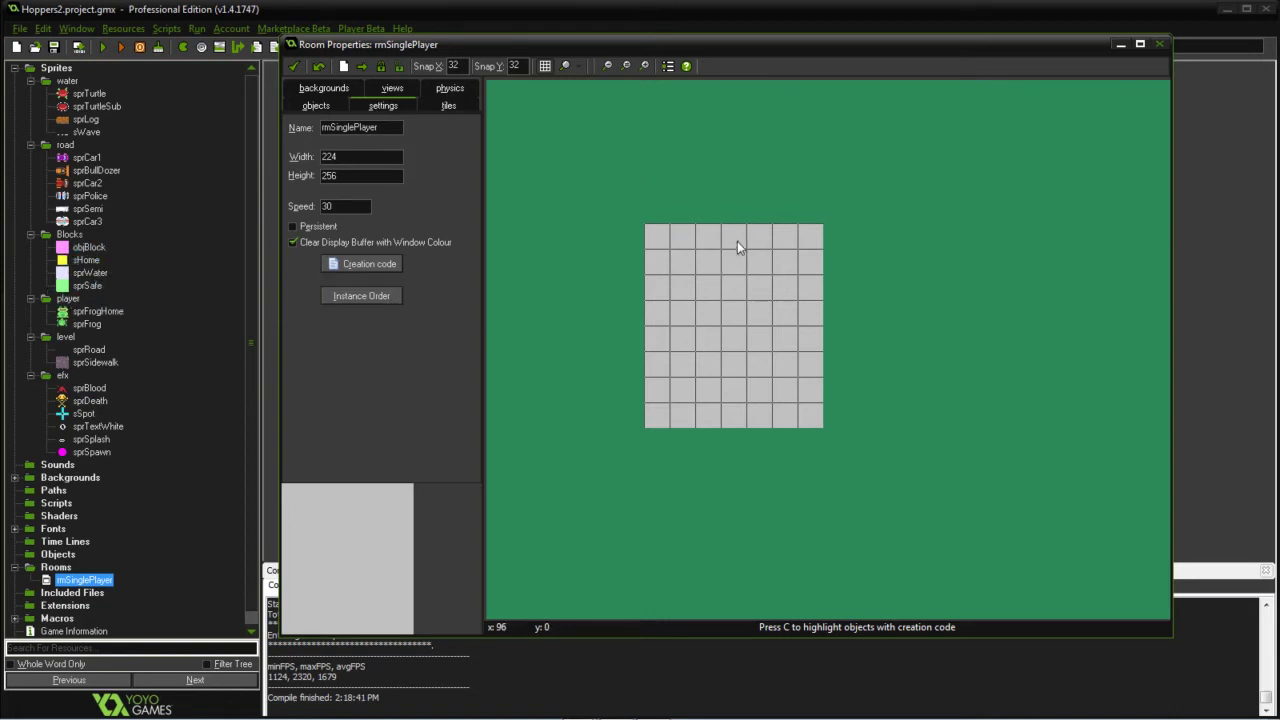
pyautogui.doubleClick(453, 65)
pyautogui.write('88')
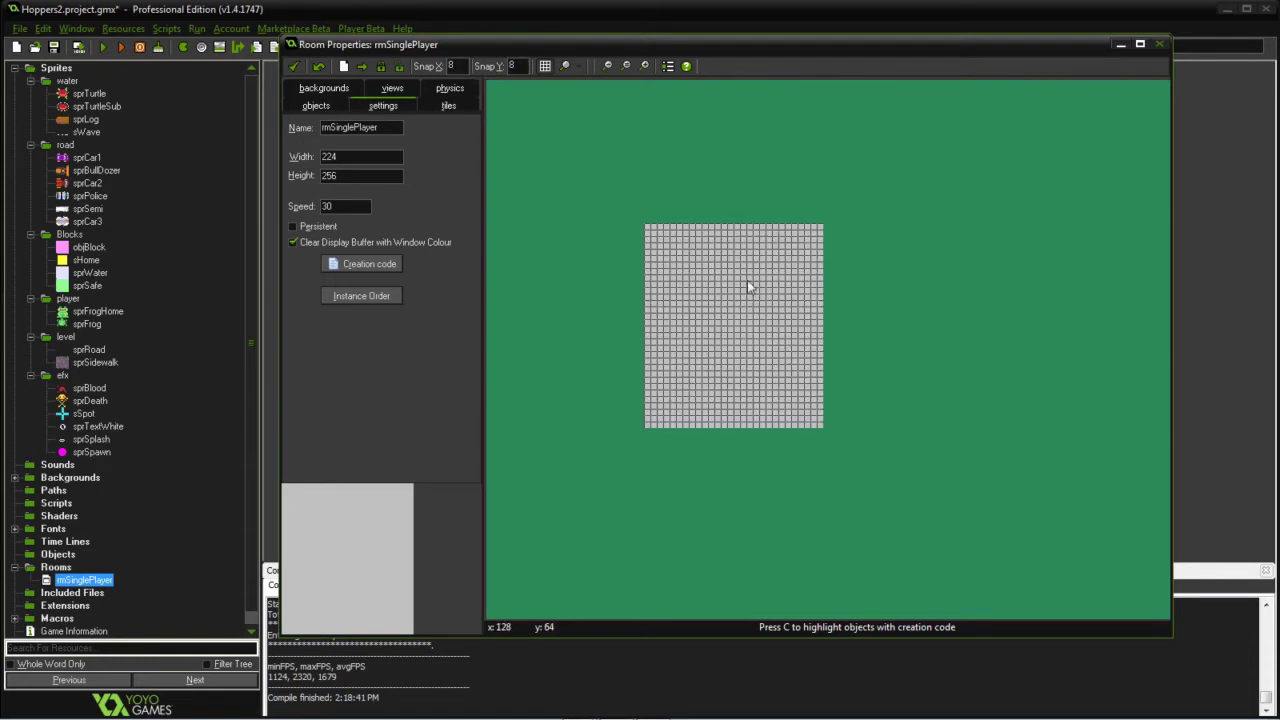
pyautogui.scroll(1, 702, 287)
pyautogui.scroll(1, 702, 290)
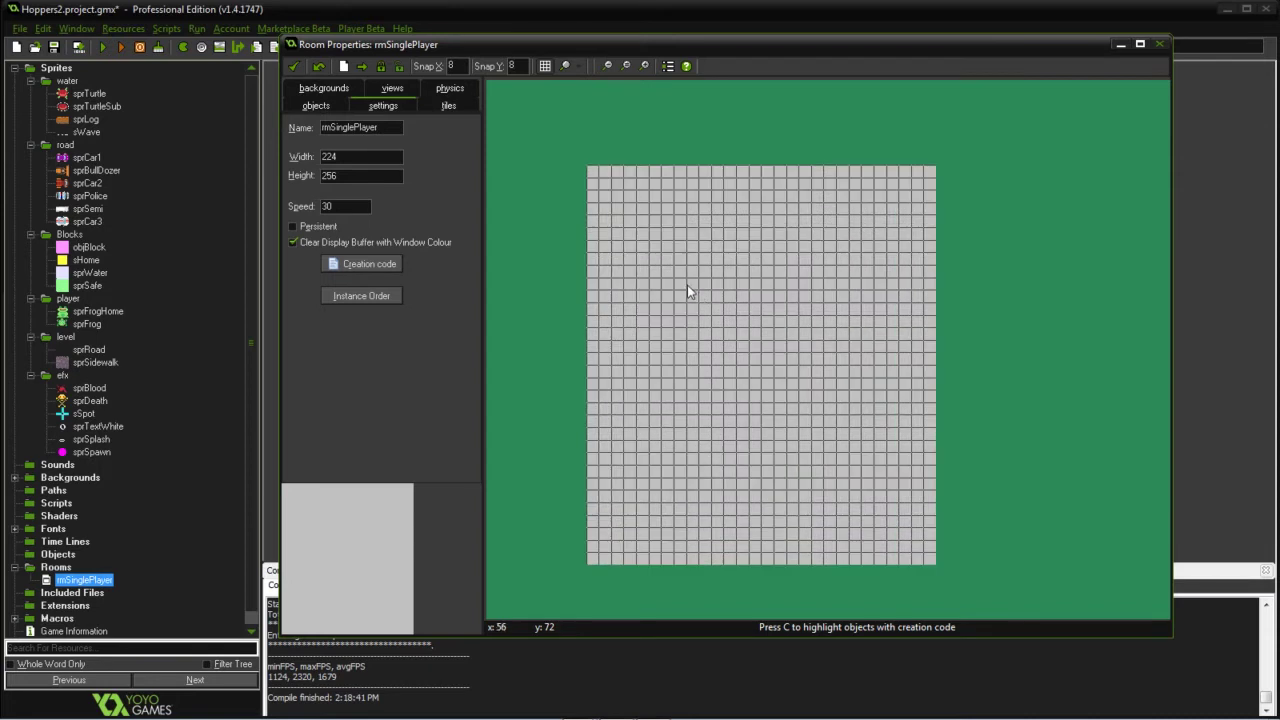
# Step: Try sprHome as the tiled image of Background 0 and reset it to no background
pyautogui.click(325, 89)
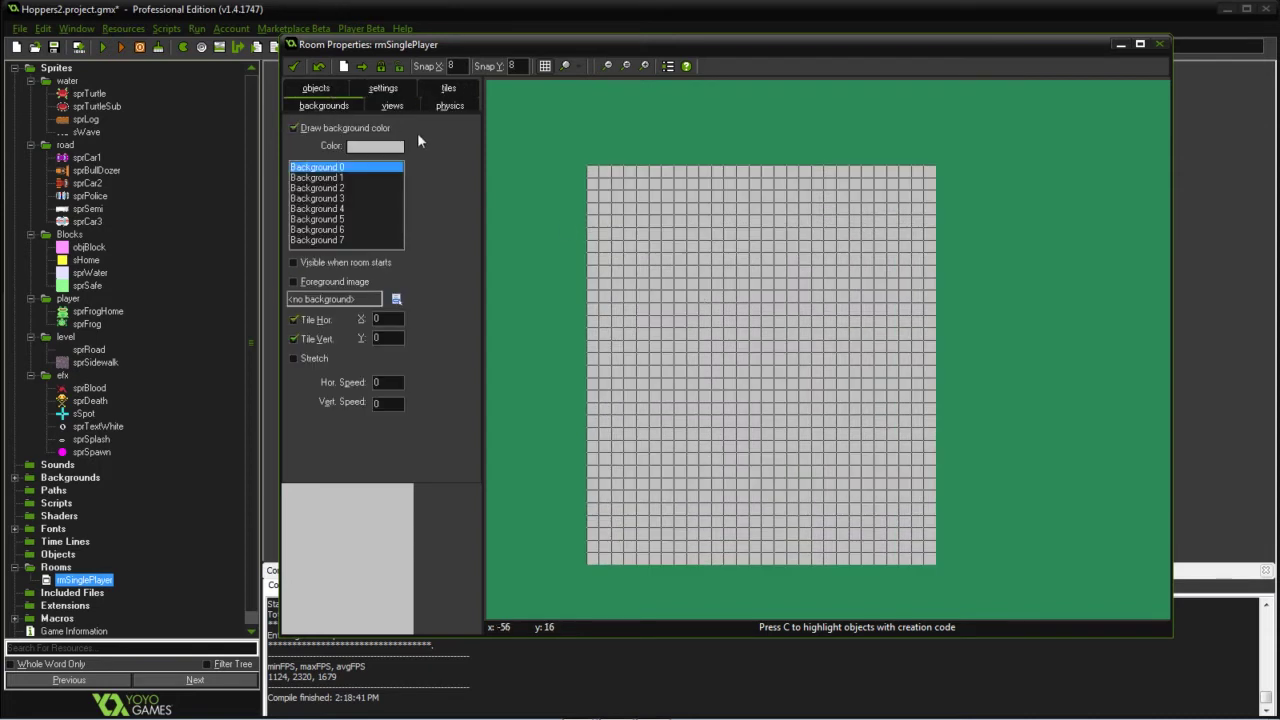
pyautogui.click(396, 299)
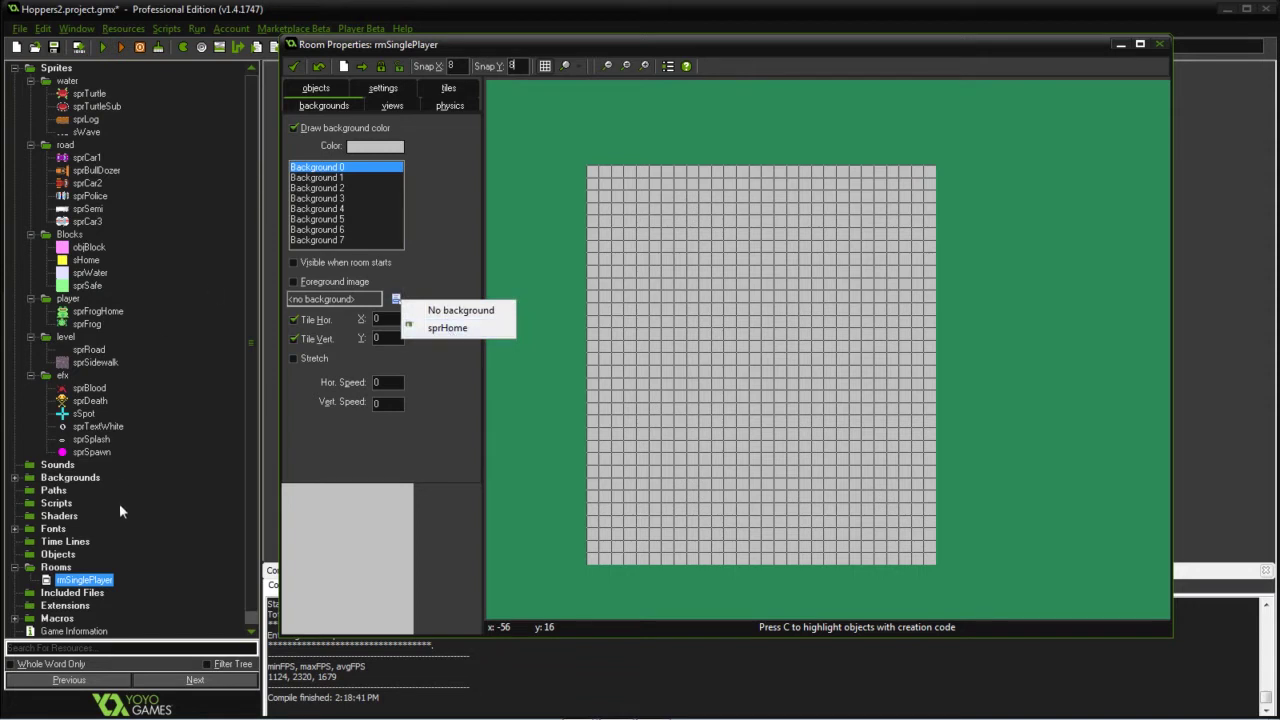
pyautogui.click(449, 328)
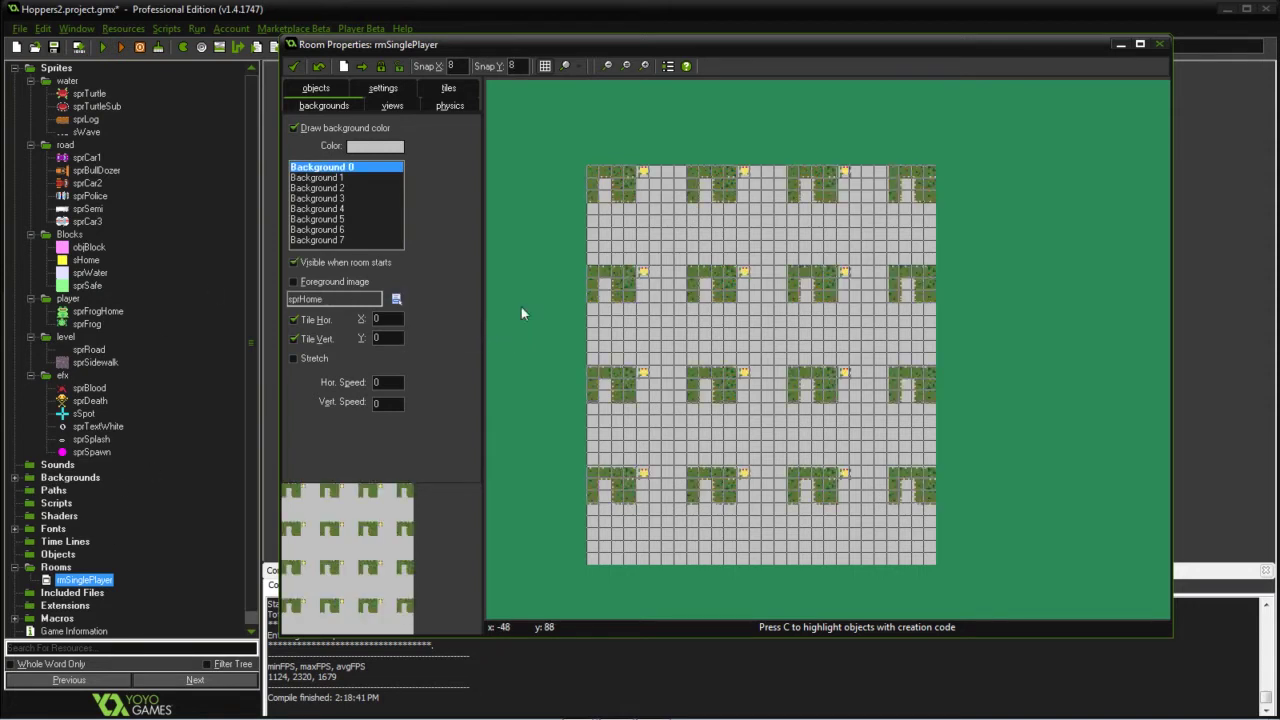
pyautogui.click(396, 300)
pyautogui.click(440, 312)
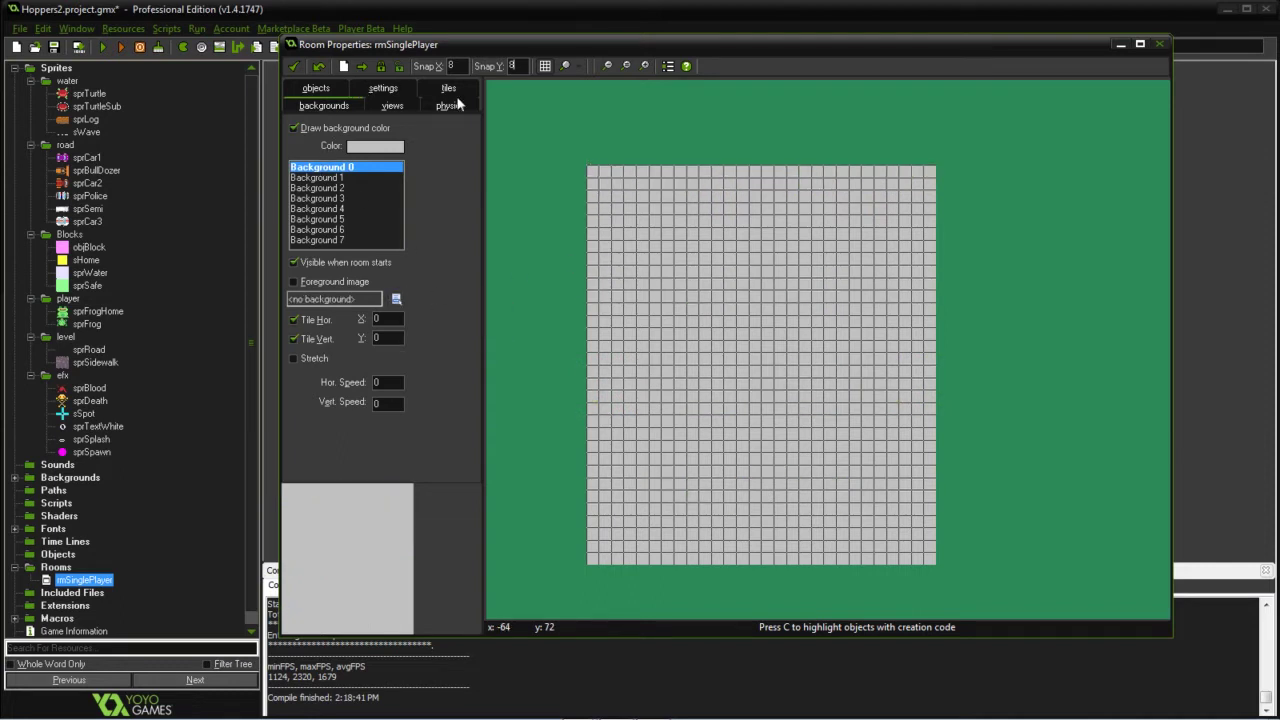
# Step: Choose sprHome as the room's tile set and place hedge tiles at X 0 from Y 24 to Y 40
pyautogui.click(455, 92)
pyautogui.click(396, 312)
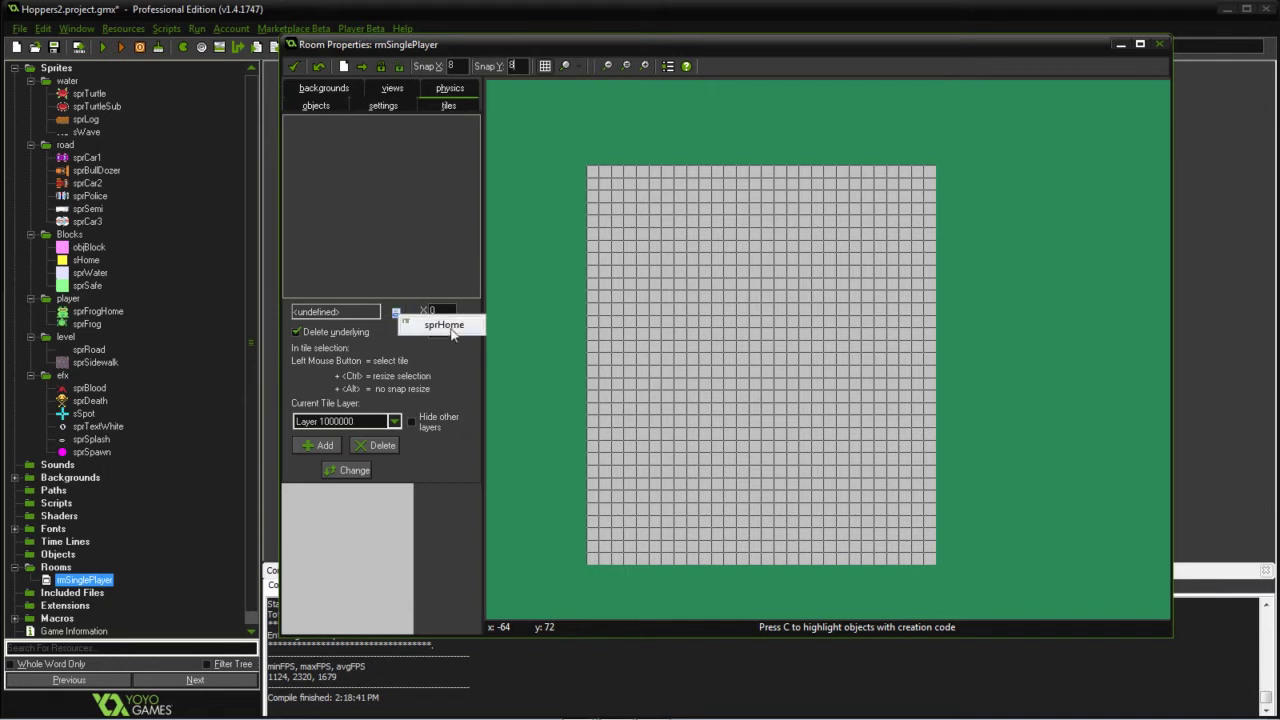
pyautogui.click(430, 330)
pyautogui.keyDown('ctrl'); pyautogui.scroll(1, 586, 200); pyautogui.keyUp('ctrl')
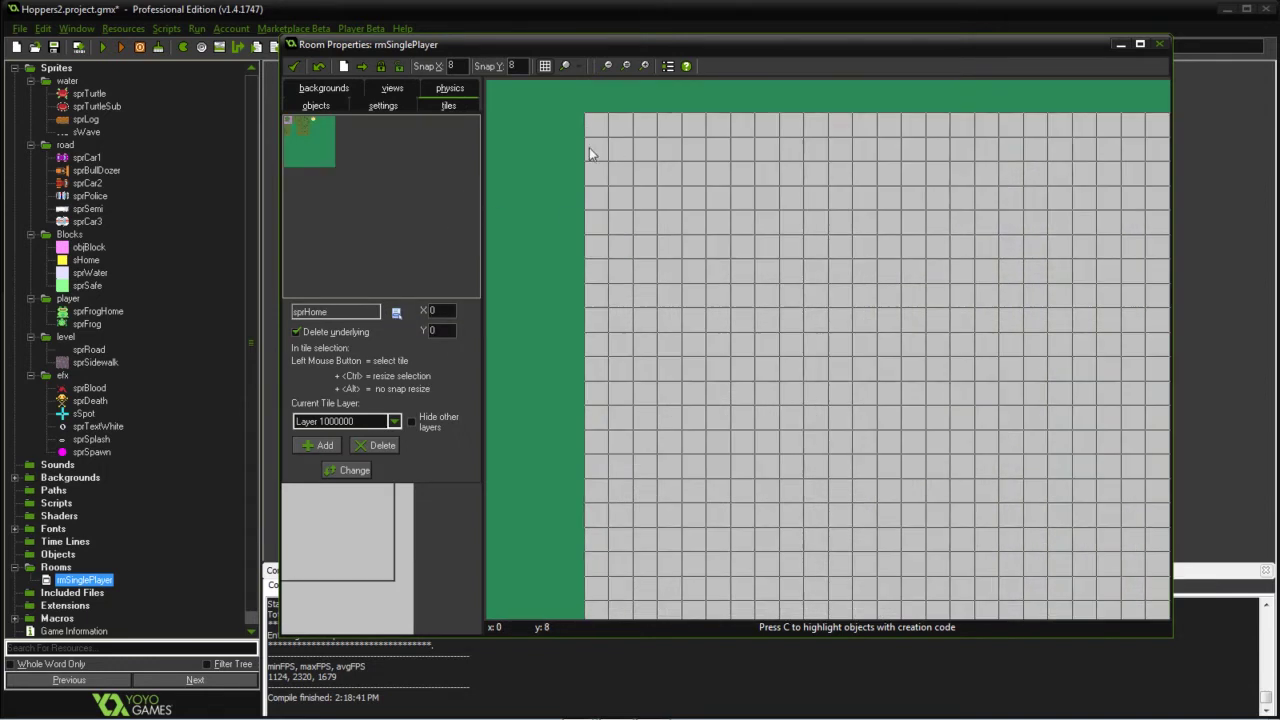
pyautogui.click(295, 117)
pyautogui.click(595, 207)
pyautogui.click(596, 246)
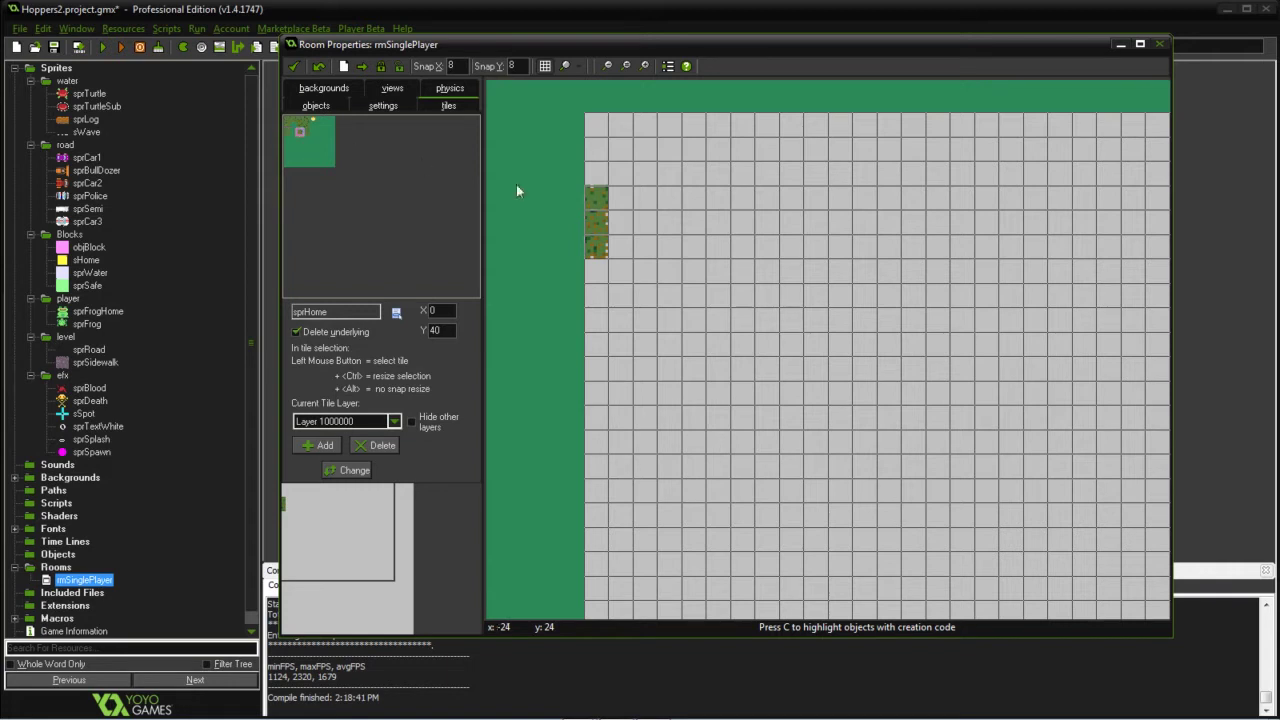
# Step: Place hedge corner tiles along the Y 40 row every 32 pixels from X 24 to X 216, plus the opposite corner at X 32
pyautogui.click(670, 250)
pyautogui.click(771, 252)
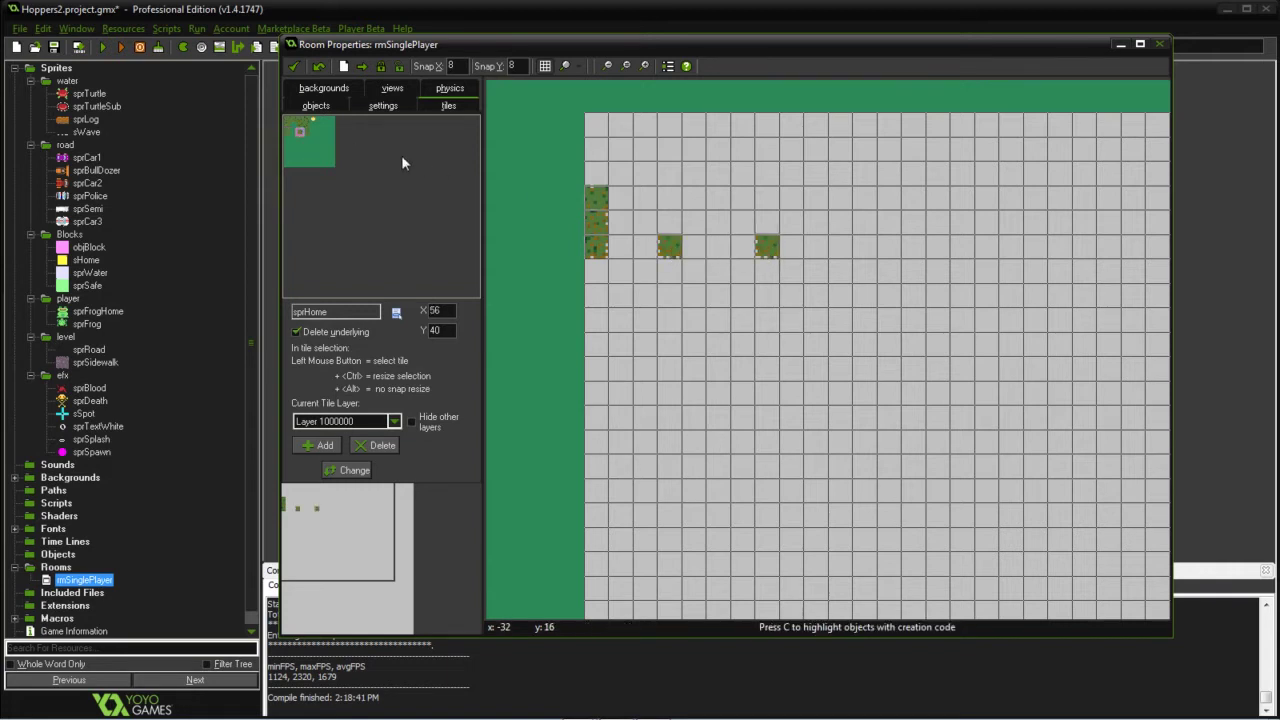
pyautogui.click(287, 136)
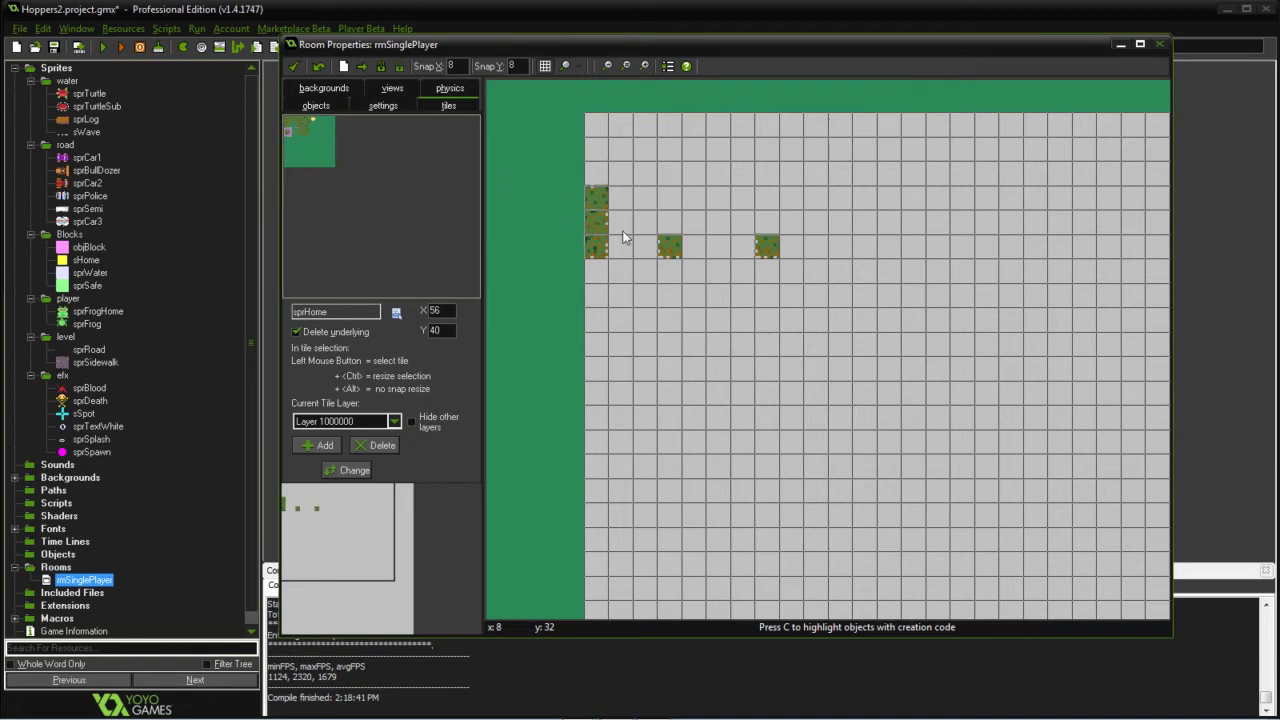
pyautogui.click(691, 250)
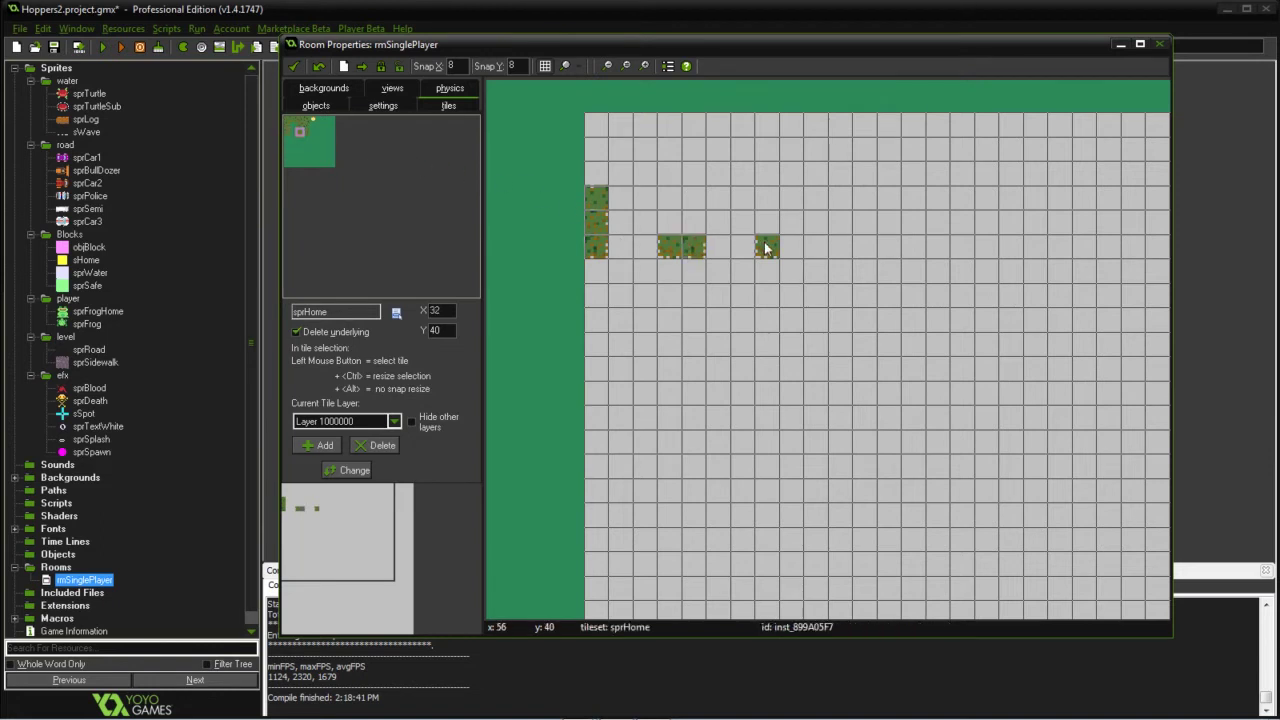
pyautogui.click(863, 249)
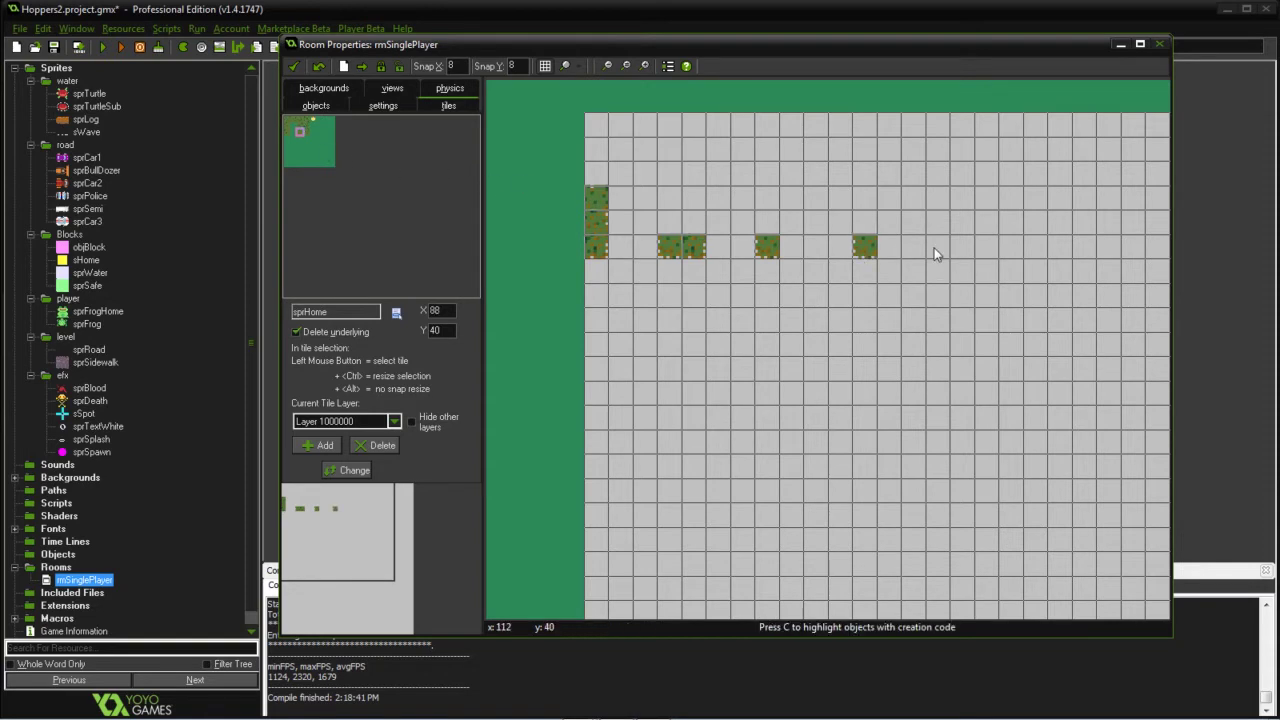
pyautogui.click(967, 255)
pyautogui.click(1062, 252)
pyautogui.click(1003, 266)
pyautogui.click(1100, 266)
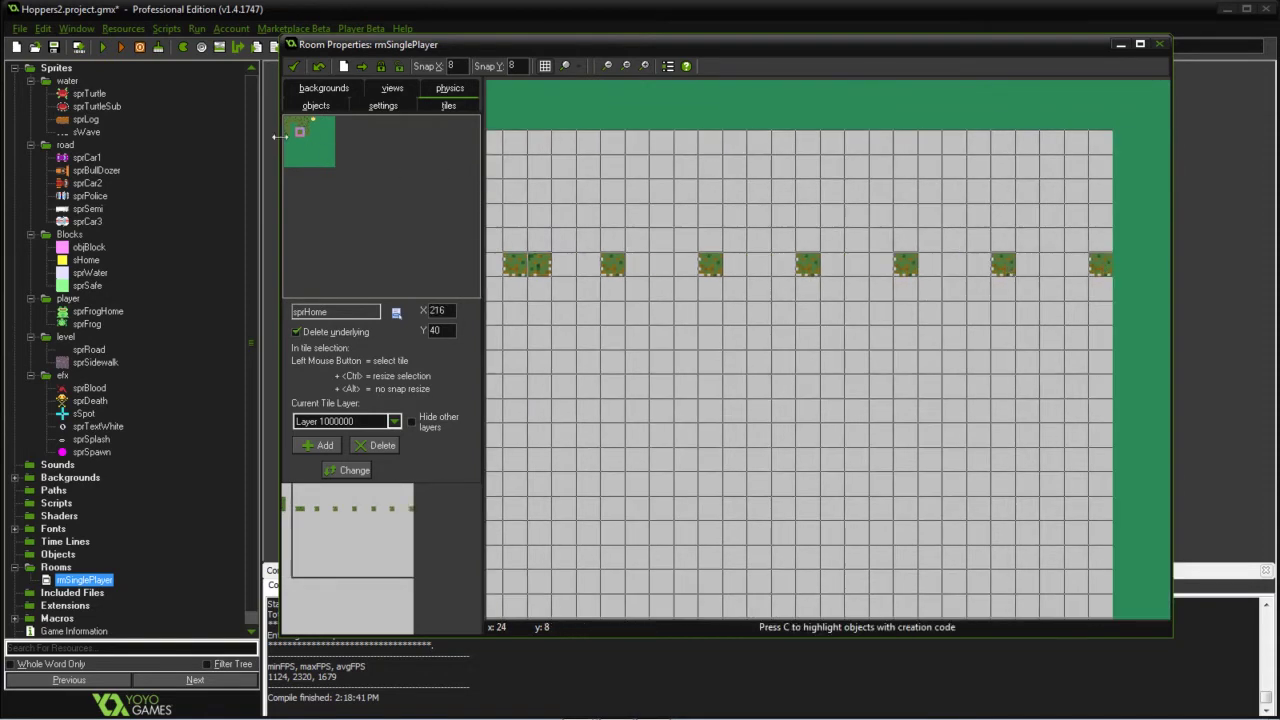
# Step: Pair the remaining Y 40 corner tiles with the opposite corner tile at X 64, 96, 128, 160 and 192
pyautogui.click(1027, 266)
pyautogui.click(831, 272)
pyautogui.click(775, 266)
pyautogui.click(785, 266)
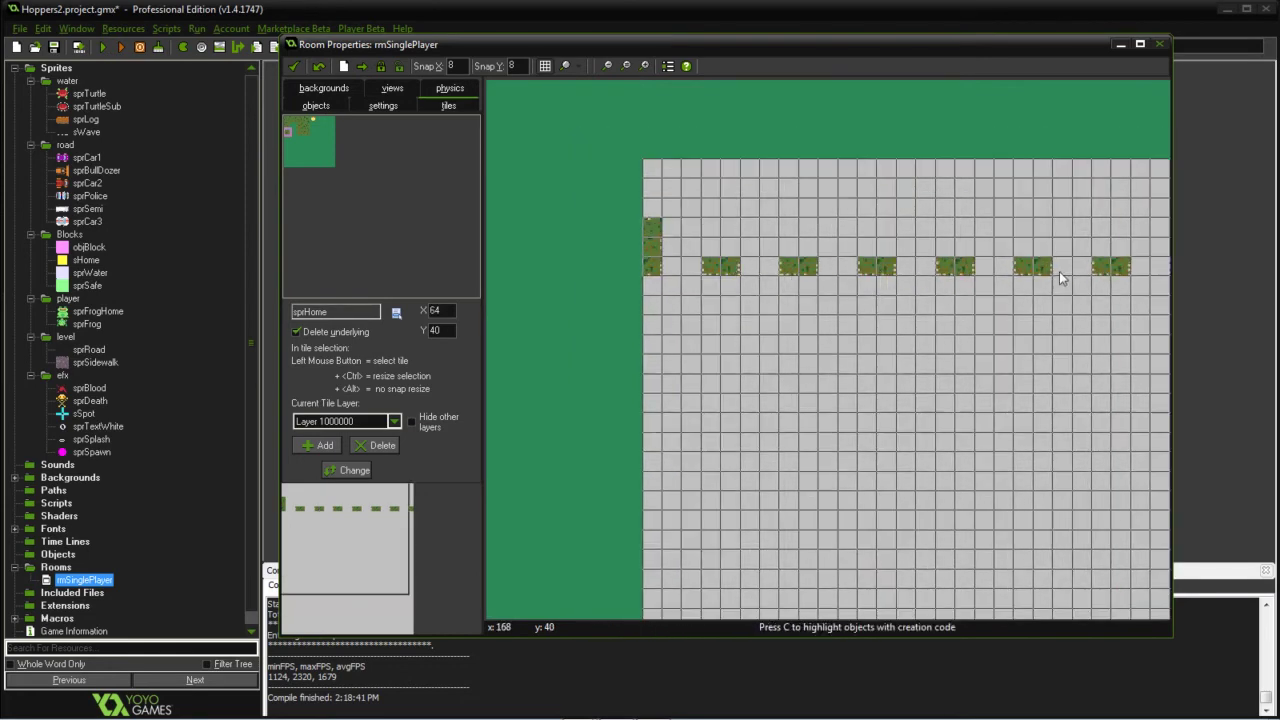
pyautogui.moveTo(987, 249); pyautogui.dragTo(882, 272, button='middle')
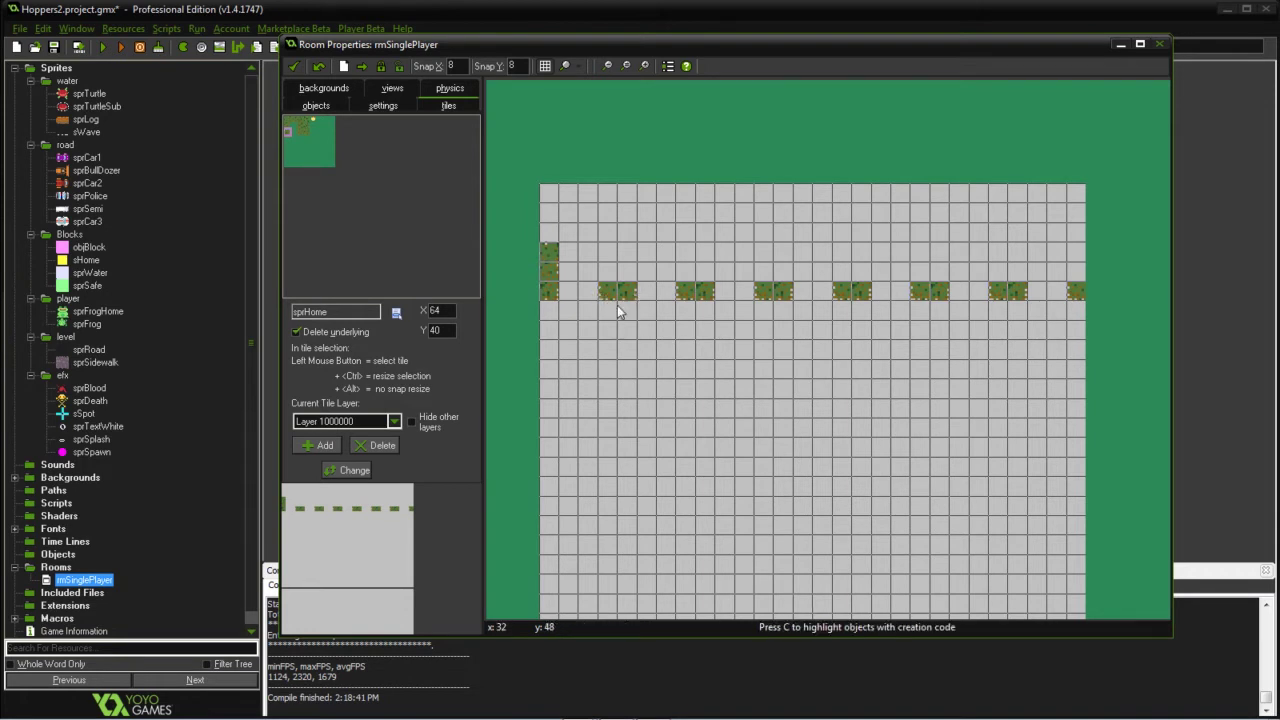
# Step: Rework the Y 40 row into four-tile hedge segments starting at X 24, 72, 120 and 168, with two-tile openings between them
pyautogui.click(306, 134)
pyautogui.scroll(1, 628, 282)
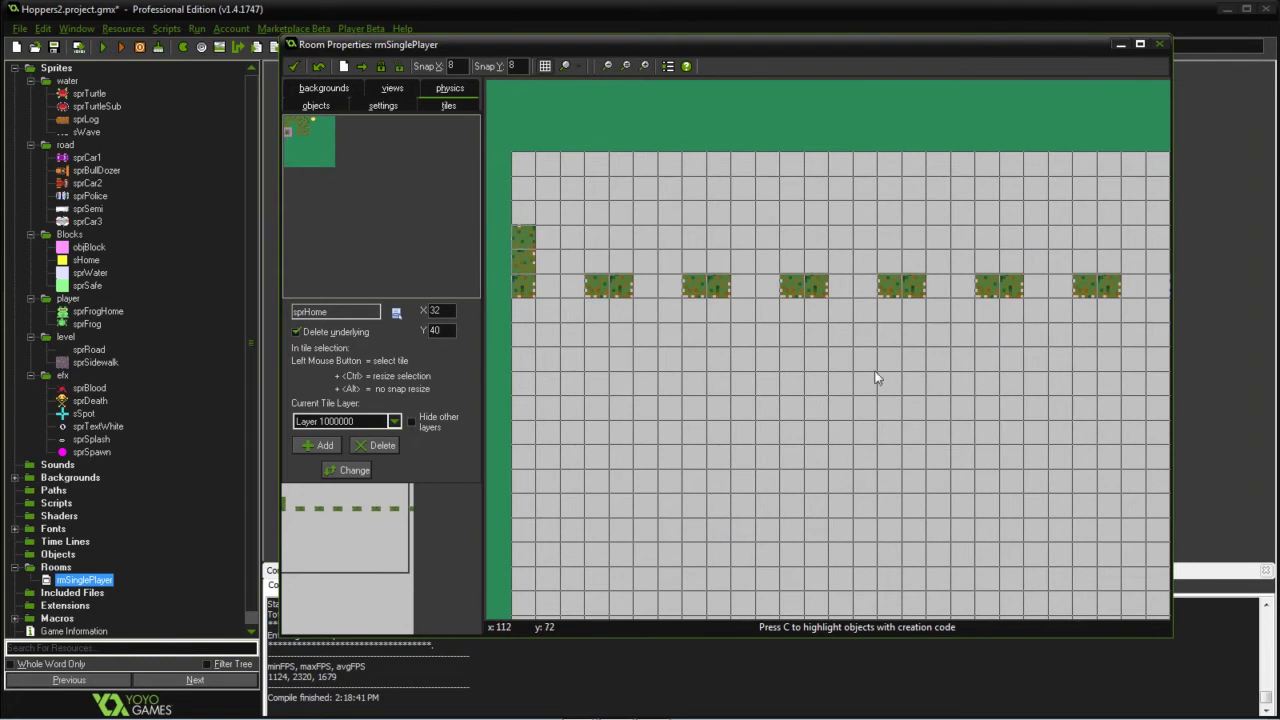
pyautogui.click(306, 132)
pyautogui.rightClick(624, 288)
pyautogui.moveTo(690, 296); pyautogui.dragTo(795, 296)
pyautogui.rightClick(800, 300)
pyautogui.press('Escape')
pyautogui.scroll(-1, 758, 330)
# Step: Build the hedge segments' side edges at Y 32 and the strips over the home openings at Y 24
pyautogui.click(1094, 283)
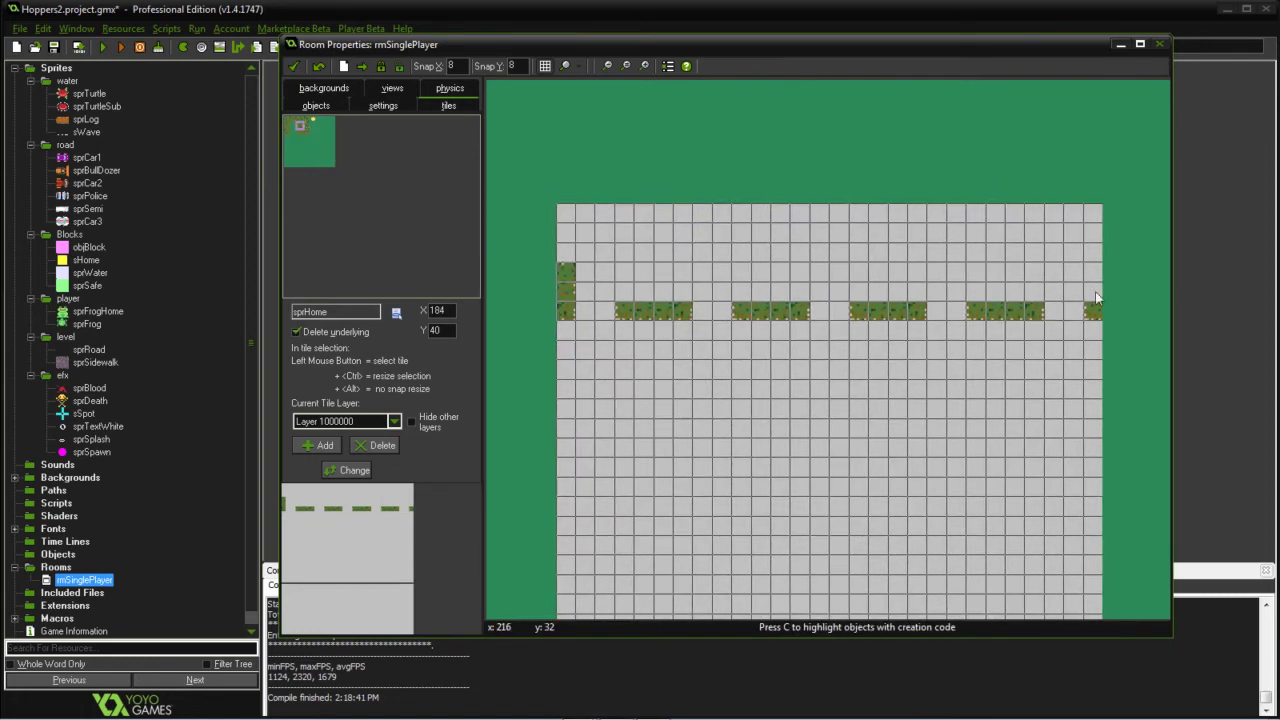
pyautogui.click(975, 283)
pyautogui.click(859, 283)
pyautogui.click(741, 283)
pyautogui.click(625, 283)
pyautogui.click(294, 122)
pyautogui.click(917, 292)
pyautogui.click(799, 292)
pyautogui.click(625, 289)
pyautogui.click(860, 289)
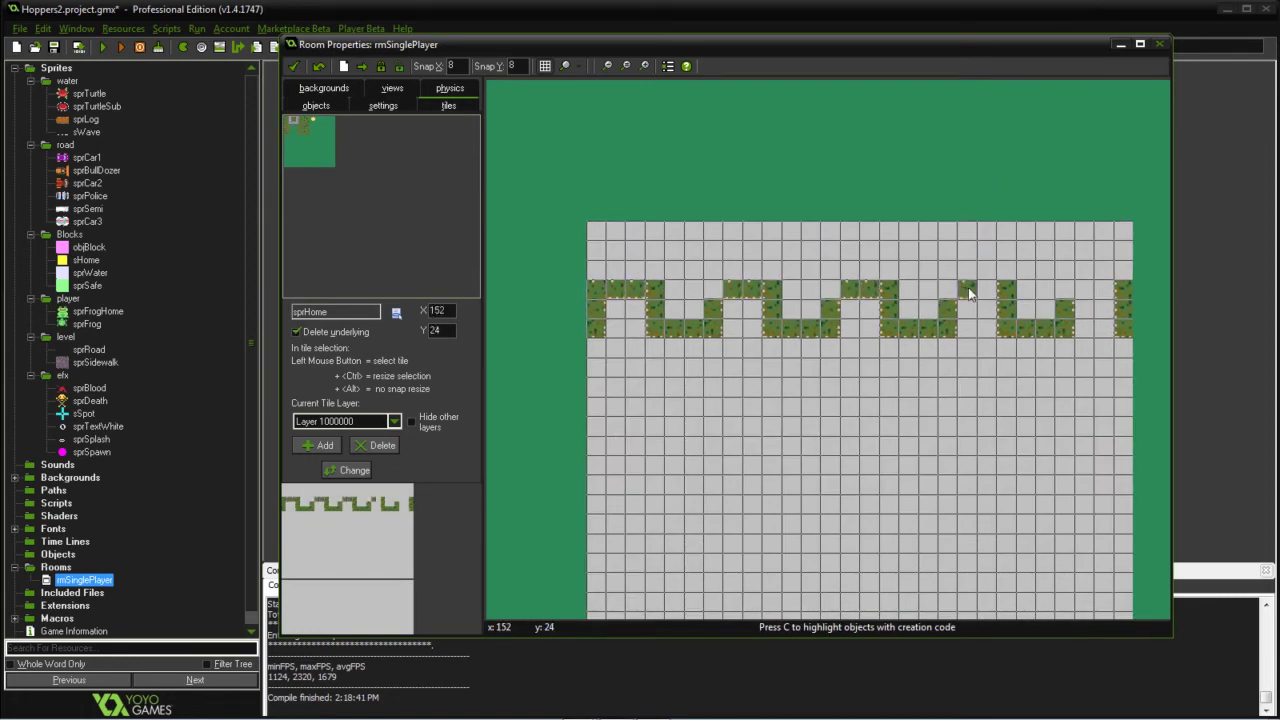
# Step: Fill the inside of the hedge segments with grass tiles and lay spaced tiles along the top row at Y 16
pyautogui.click(306, 125)
pyautogui.click(700, 272)
pyautogui.click(768, 300)
pyautogui.click(296, 122)
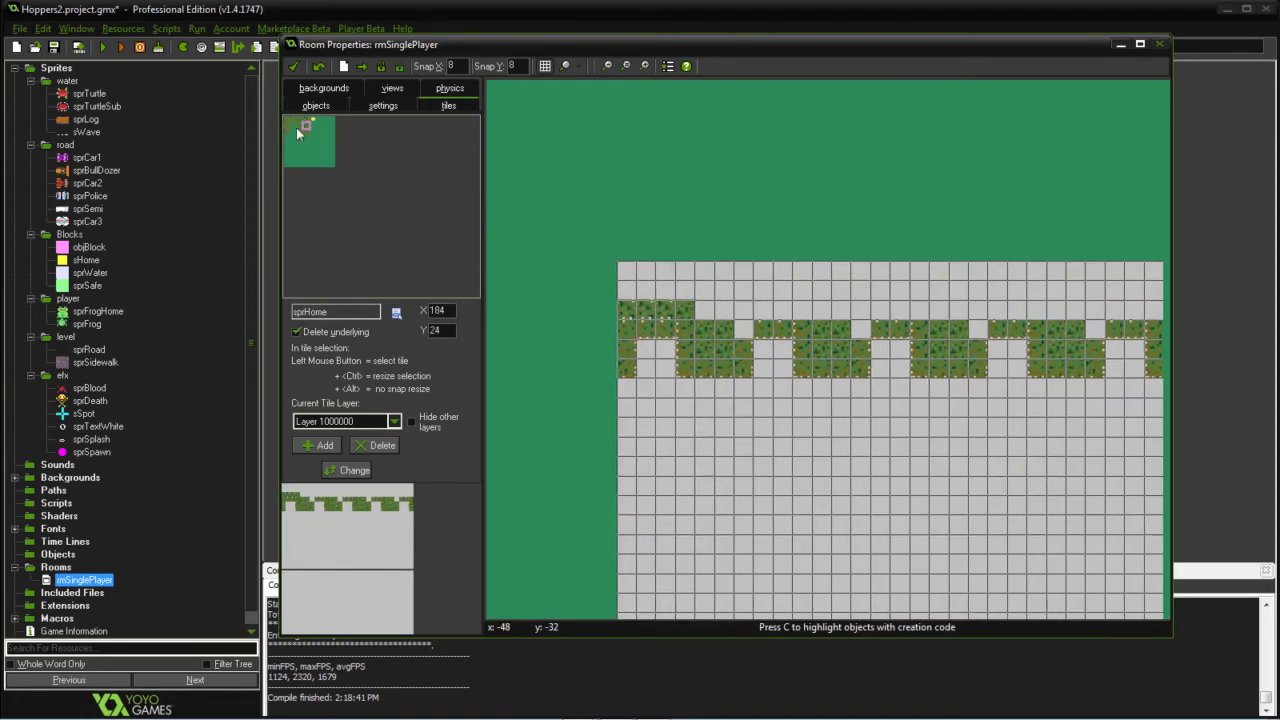
pyautogui.click(1067, 329)
pyautogui.click(960, 329)
pyautogui.click(852, 329)
pyautogui.click(743, 329)
pyautogui.click(710, 310)
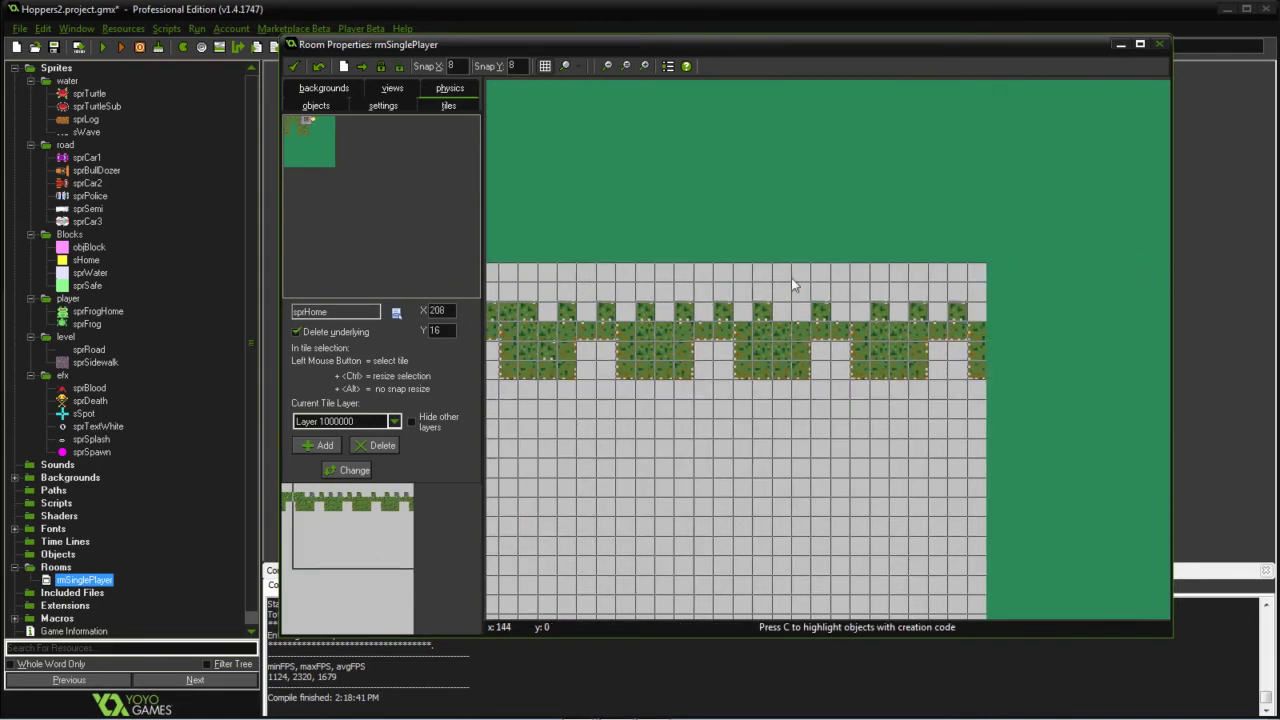
# Step: Complete the hedge's top row at Y 16 across the room and fill the remaining gaps at Y 24
pyautogui.click(976, 311)
pyautogui.click(852, 312)
pyautogui.click(791, 311)
pyautogui.click(746, 312)
pyautogui.click(625, 312)
pyautogui.keyDown('ctrl'); pyautogui.scroll(2, 876, 340); pyautogui.keyUp('ctrl')
pyautogui.scroll(1, 978, 319)
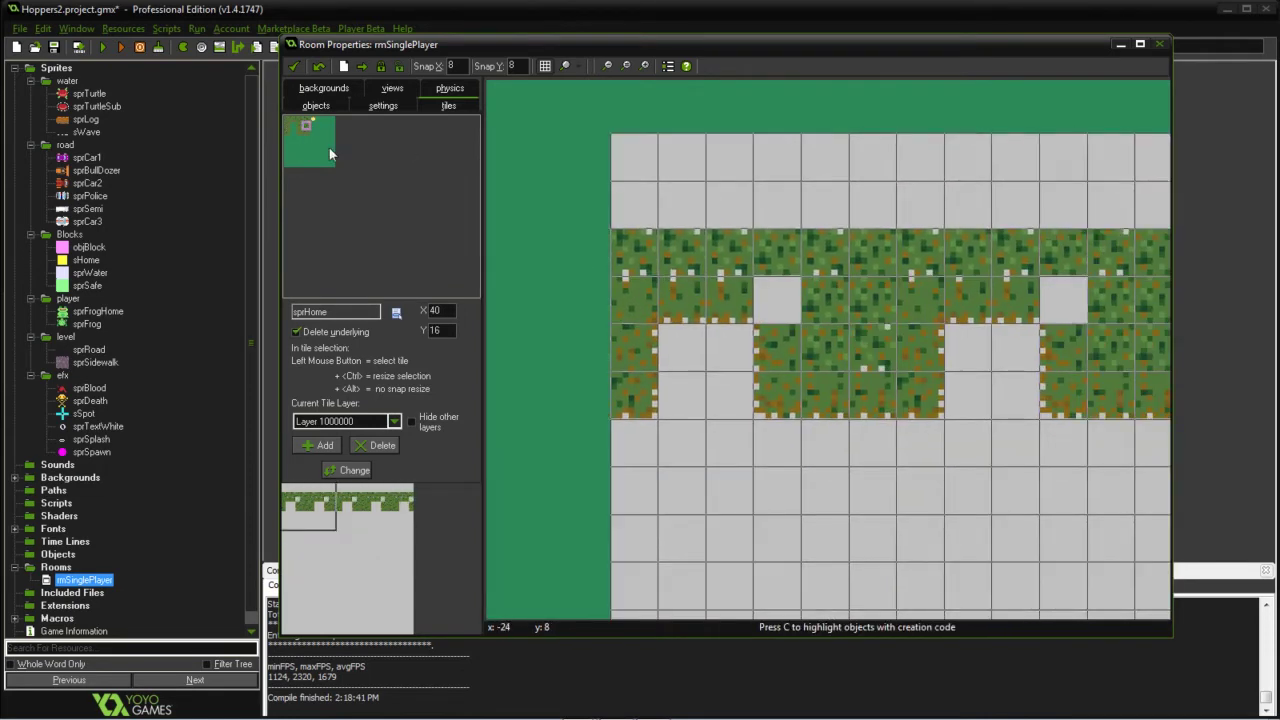
pyautogui.keyDown('ctrl'); pyautogui.scroll(-3, 778, 220); pyautogui.keyUp('ctrl')
pyautogui.moveTo(779, 225); pyautogui.dragTo(775, 225, button='middle')
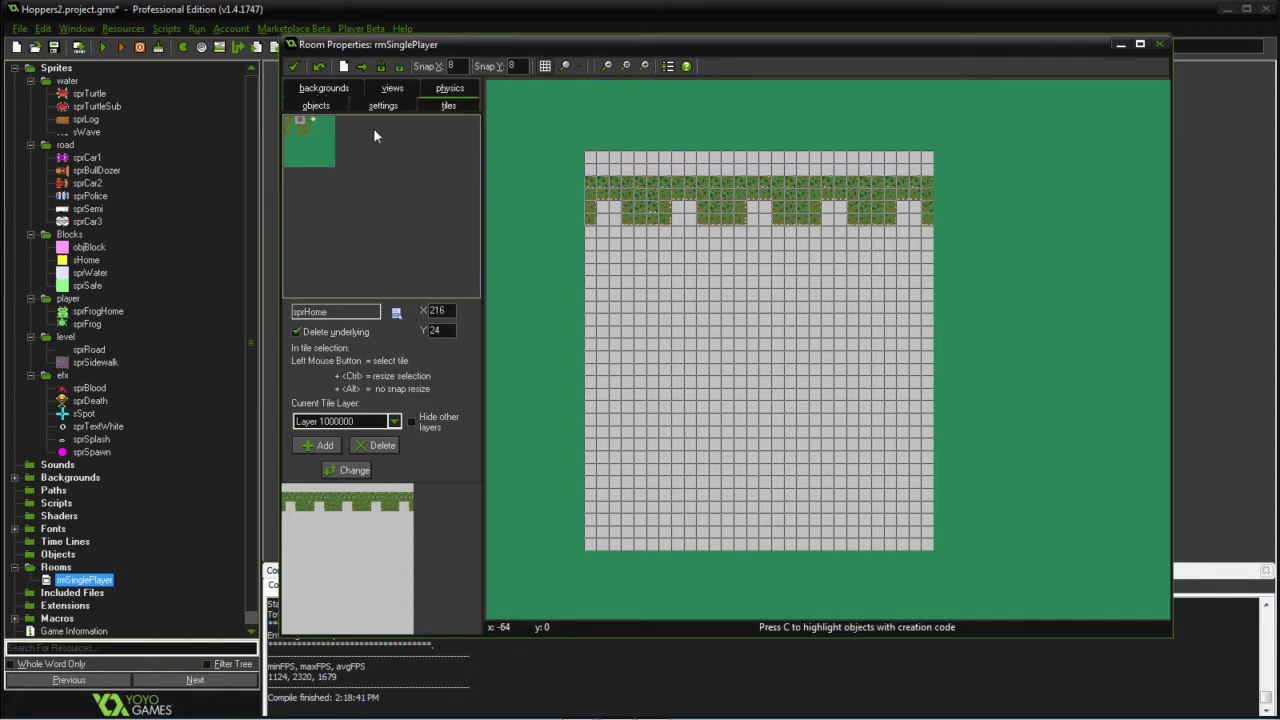
# Step: Close the room editor and collapse the water, road, Blocks, player, level and efx sprite folders
pyautogui.press('Escape')
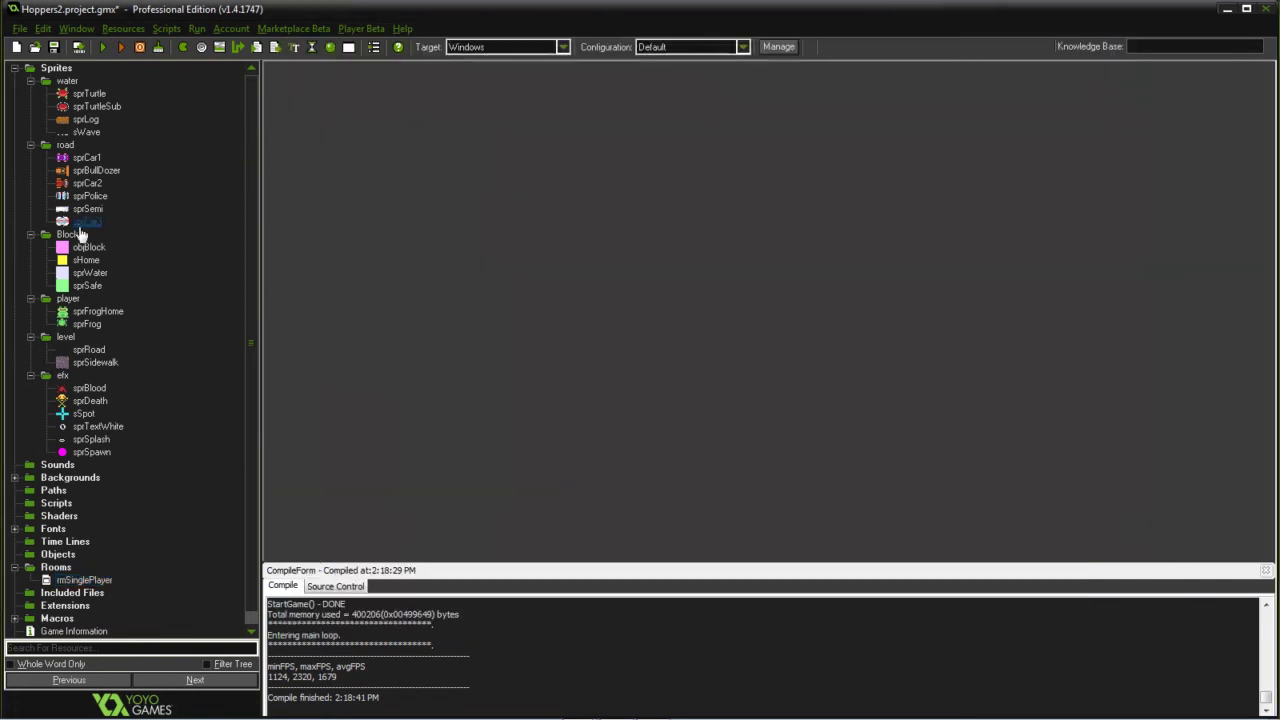
pyautogui.click(31, 80)
pyautogui.click(31, 93)
pyautogui.click(31, 106)
pyautogui.click(31, 119)
pyautogui.click(31, 132)
pyautogui.click(31, 145)
# Step: Create an object named oWater that uses the sprWater sprite
pyautogui.rightClick(57, 246)
pyautogui.click(48, 259)
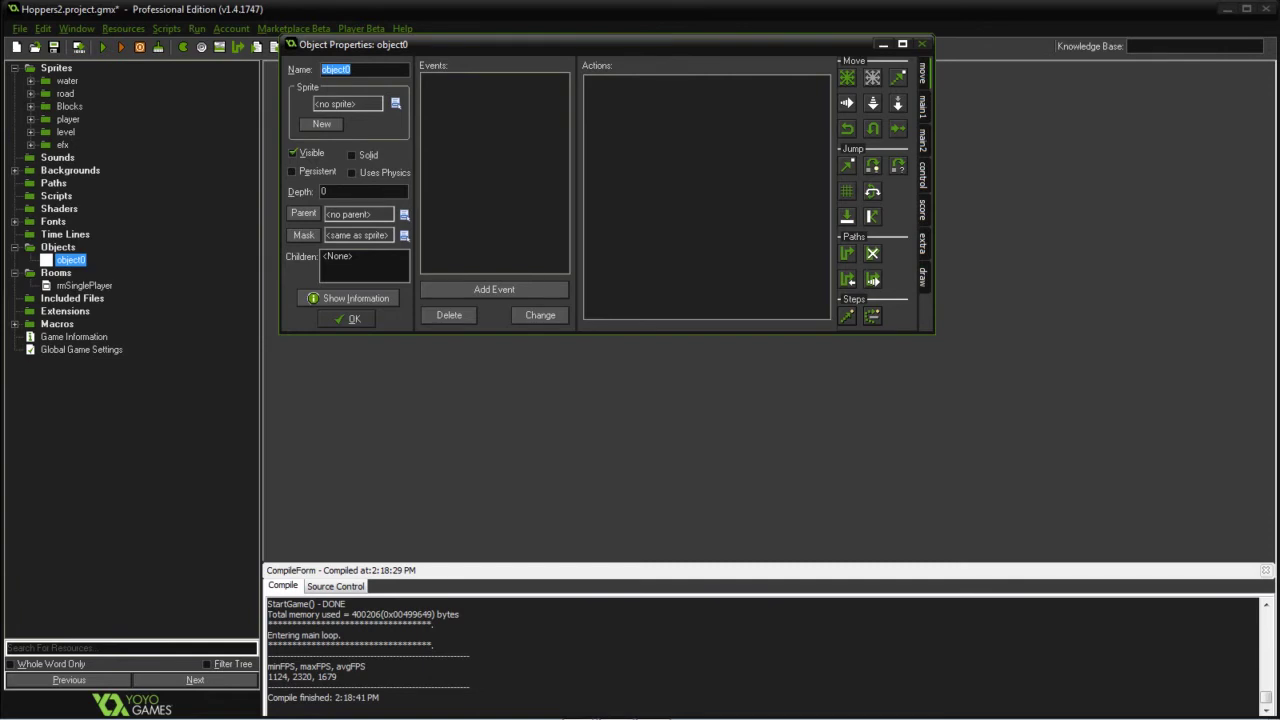
pyautogui.write('oWater')
pyautogui.click(397, 104)
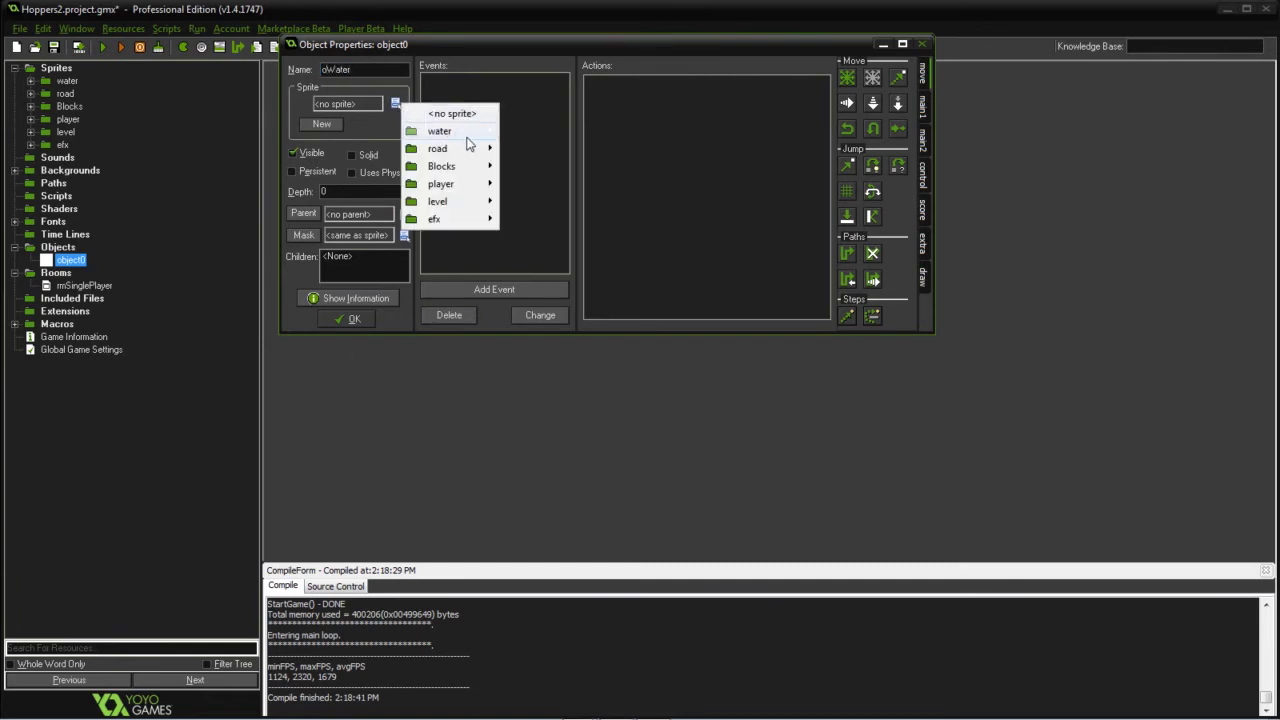
pyautogui.moveTo(472, 134)
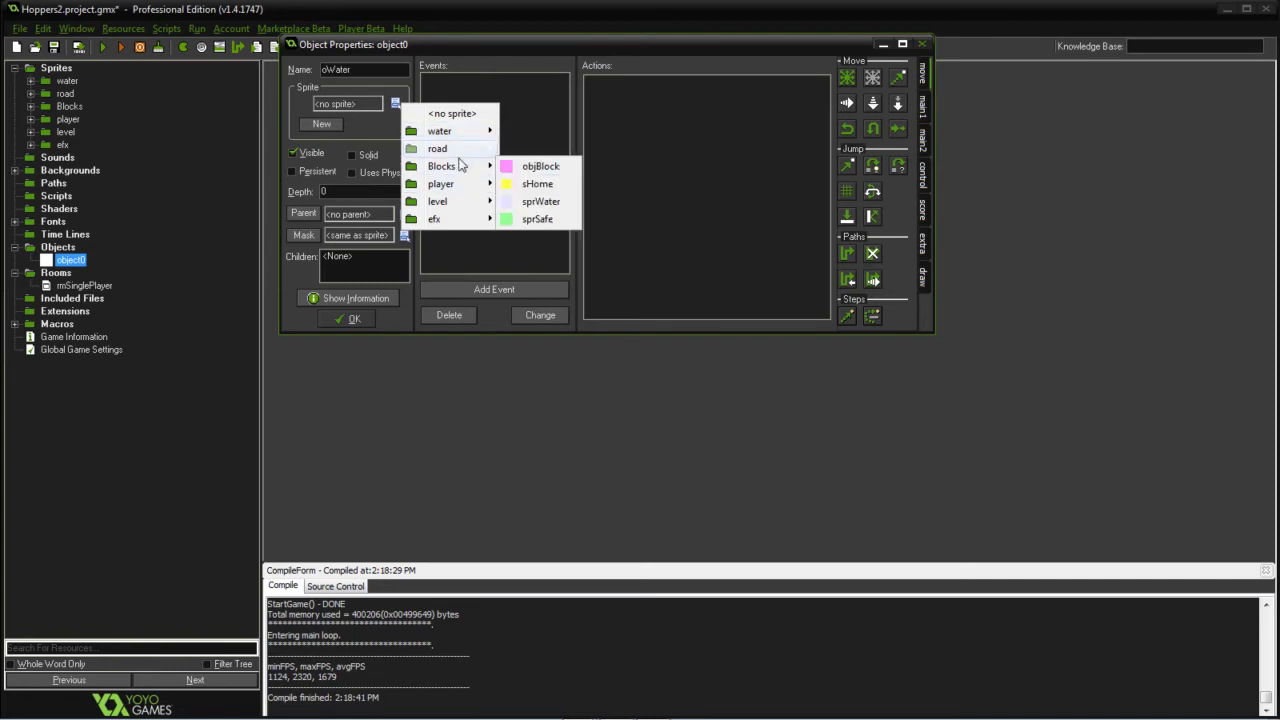
pyautogui.moveTo(462, 157)
pyautogui.click(533, 205)
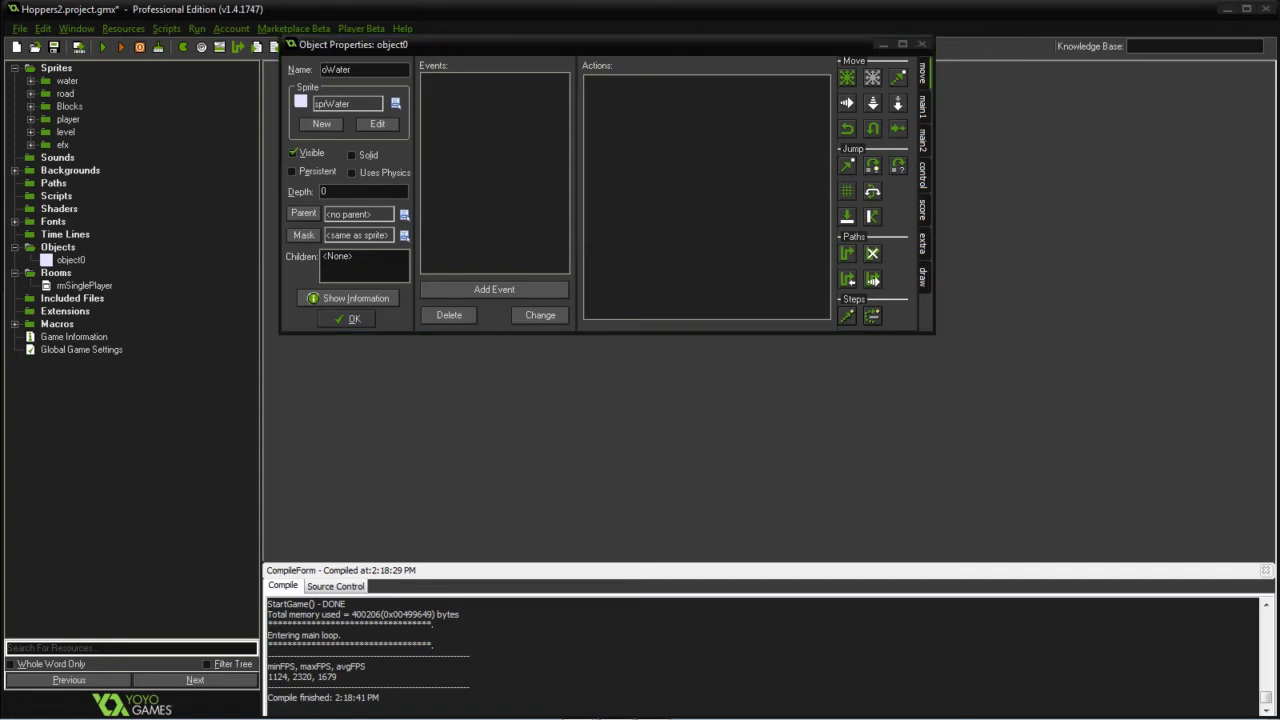
pyautogui.click(345, 318)
# Step: Create an object named objHome that uses the sHome sprite
pyautogui.rightClick(45, 249)
pyautogui.click(50, 257)
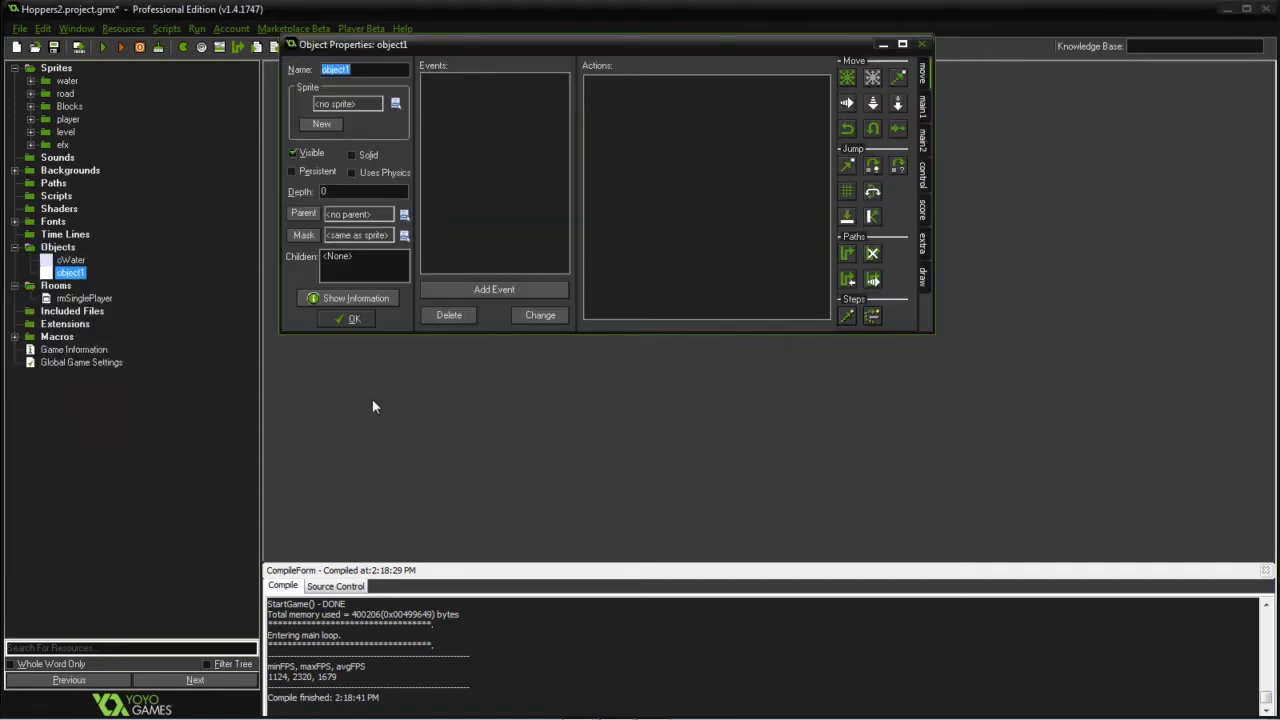
pyautogui.write('ob')
pyautogui.click(395, 103)
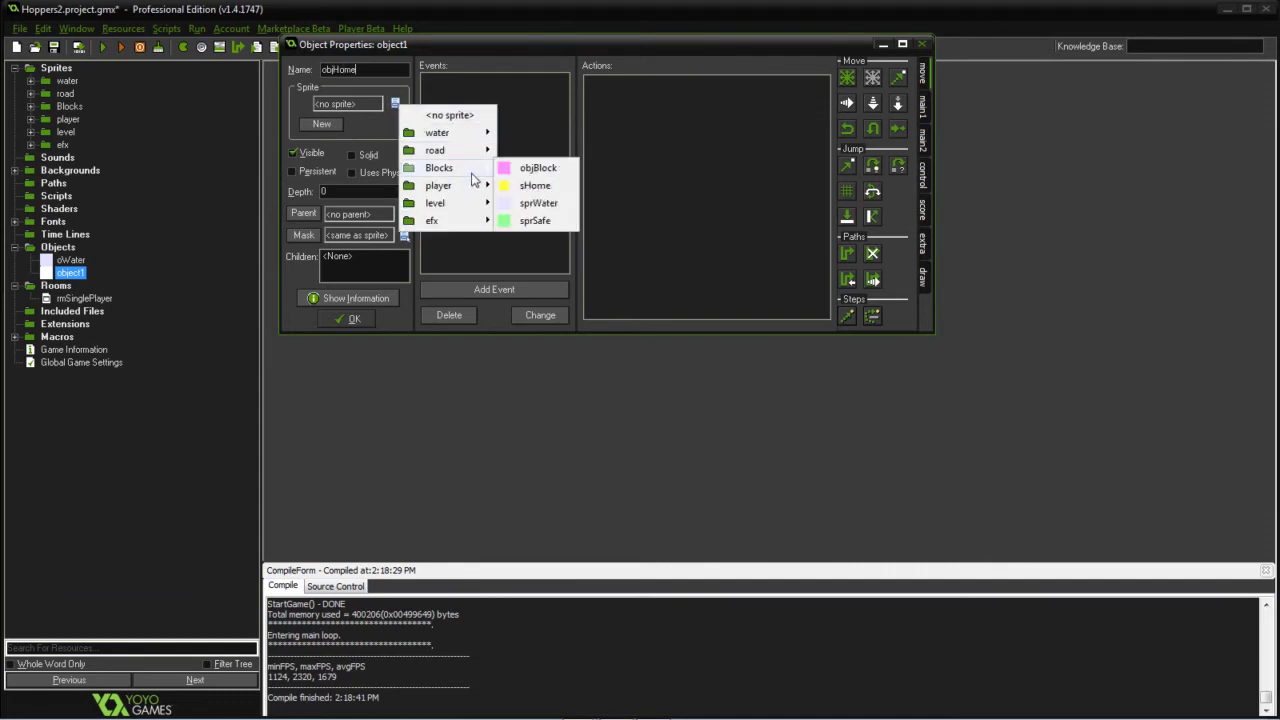
pyautogui.press('Escape')
pyautogui.press('Return')
# Step: Create an object named oBlock that uses the objBlock sprite
pyautogui.hotkey('ctrl', 'shift', 'o')
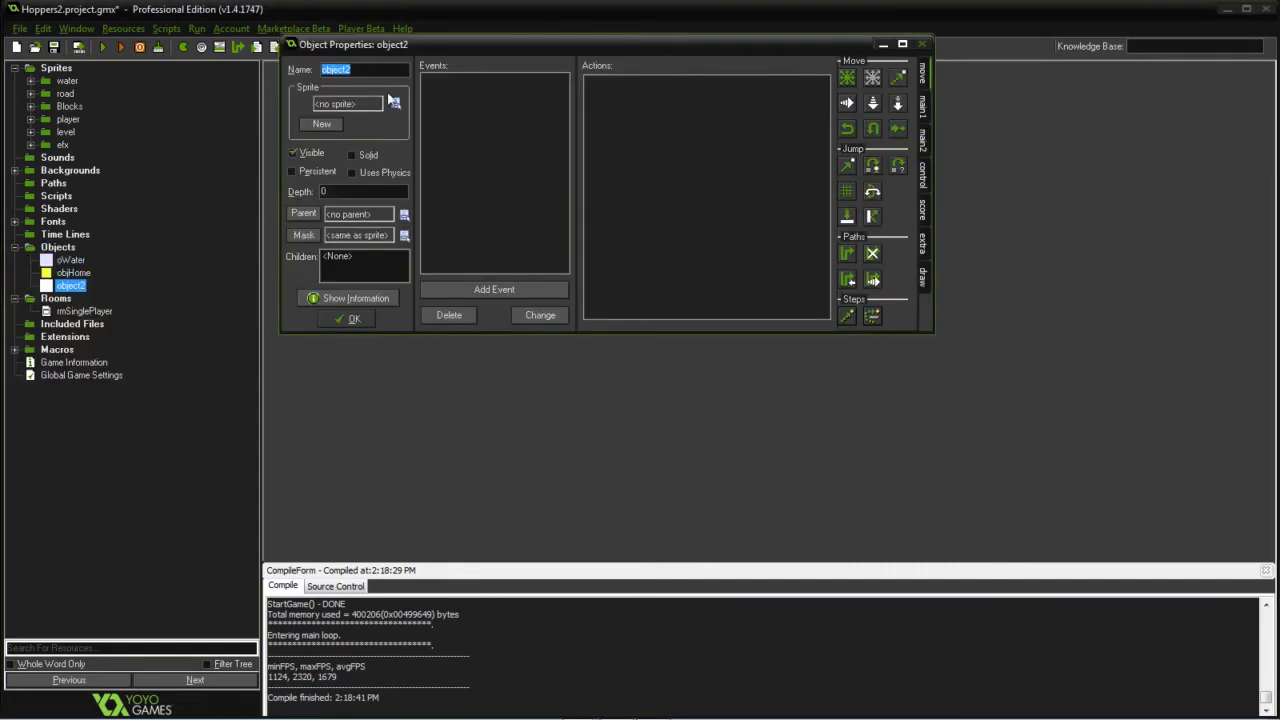
pyautogui.write('oBlock')
pyautogui.click(395, 103)
pyautogui.moveTo(457, 165)
pyautogui.click(516, 167)
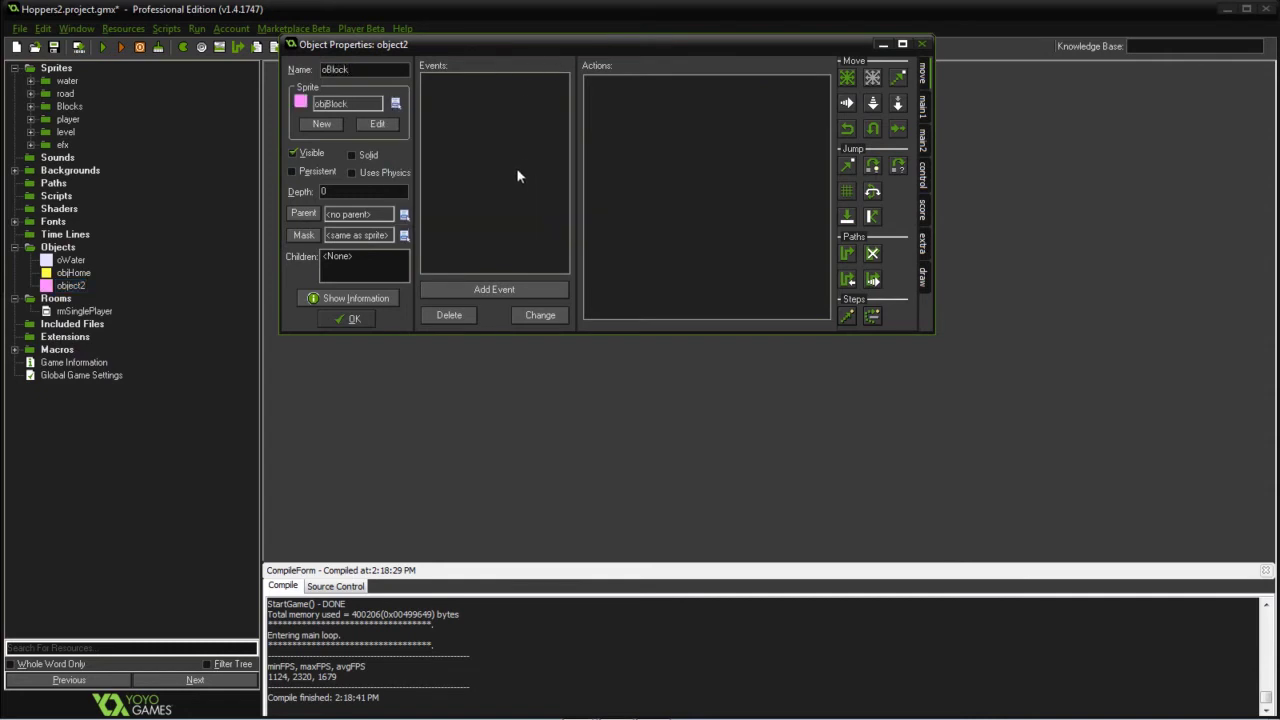
pyautogui.click(354, 318)
# Step: Create an object named oSafe and assign it the sprSafe sprite
pyautogui.hotkey('ctrl', 'shift', 'o')
pyautogui.write('oSafe')
pyautogui.click(395, 103)
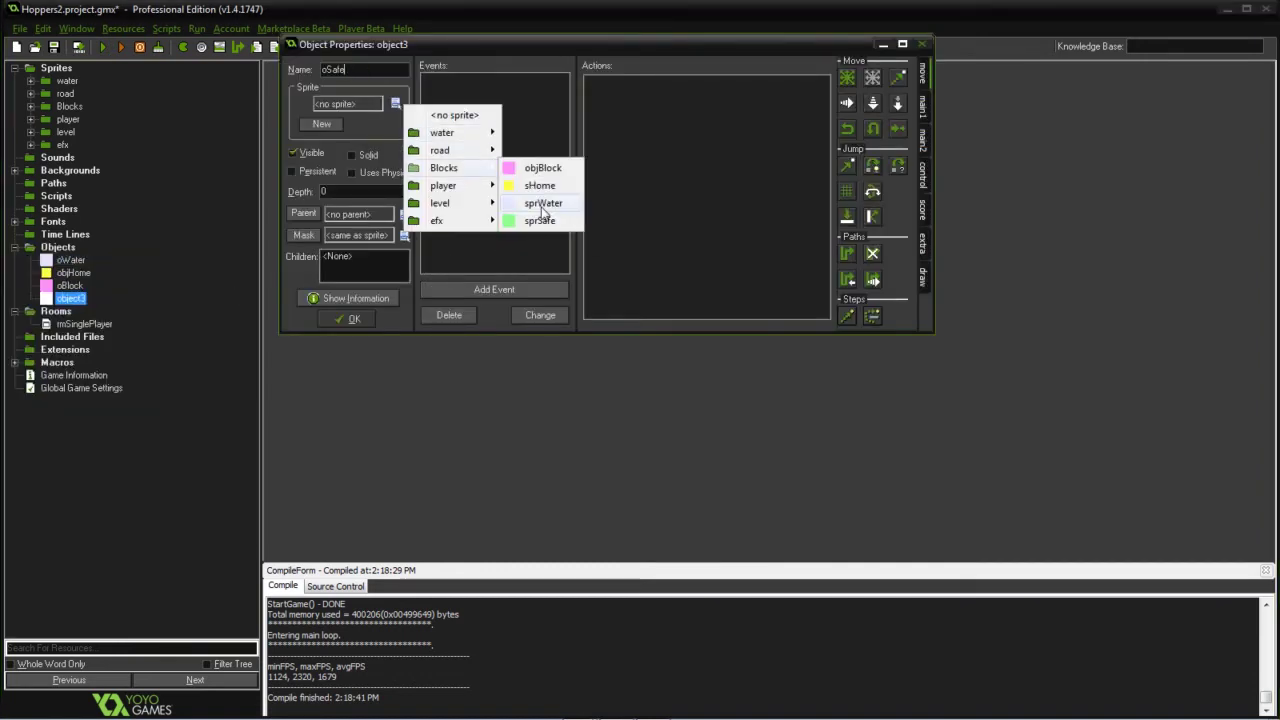
pyautogui.click(538, 207)
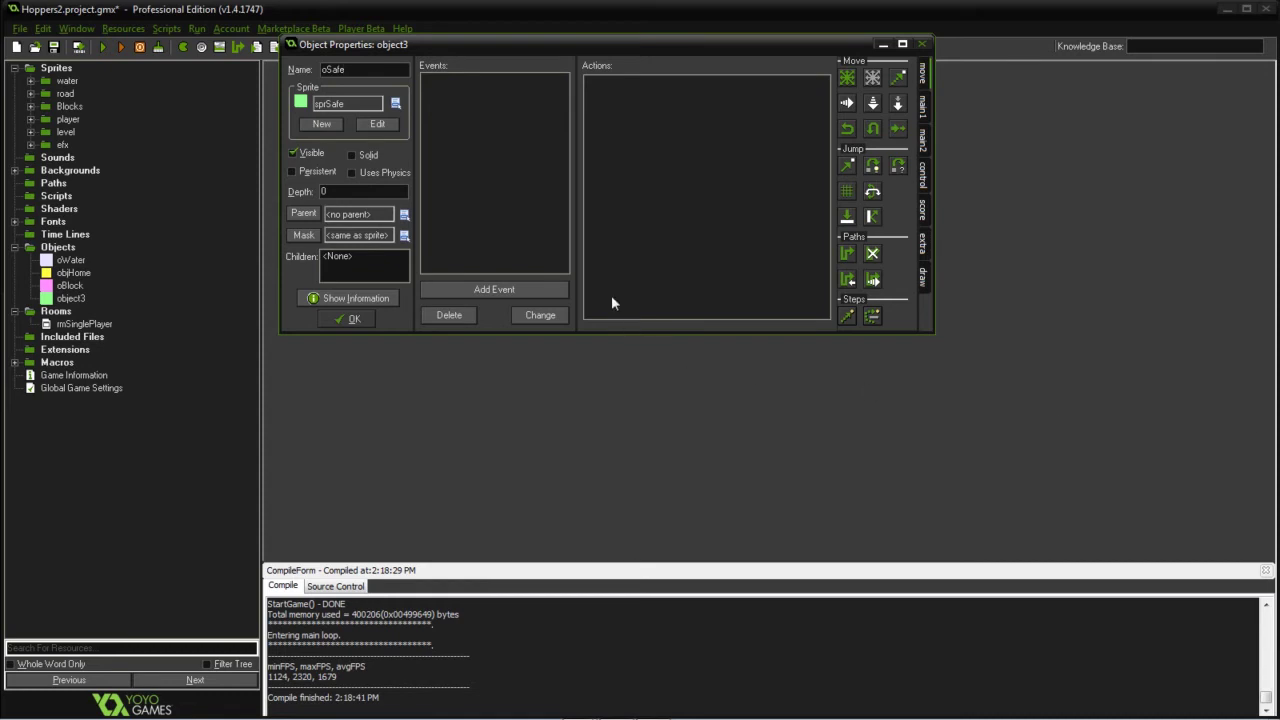
# Step: Add a Create event to oSafe that executes the code "if (!debug_mode) {image_alpha=1.0;}"
pyautogui.click(525, 287)
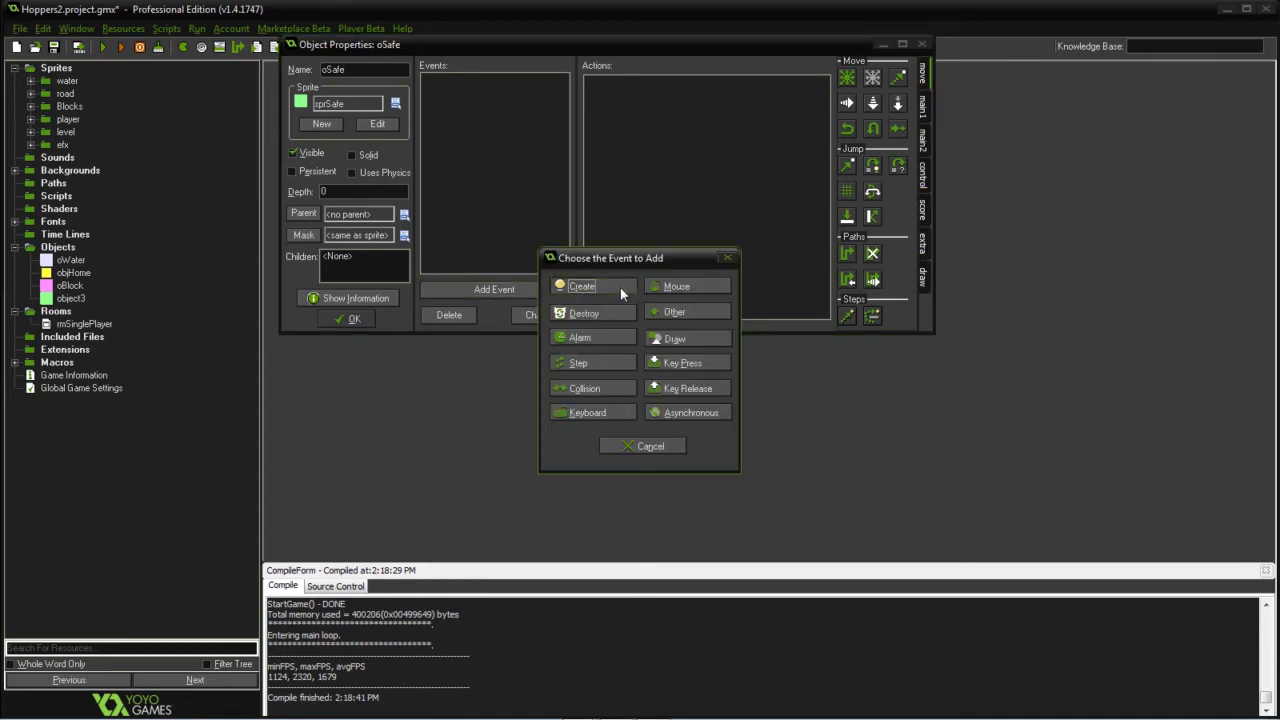
pyautogui.click(590, 287)
pyautogui.click(922, 174)
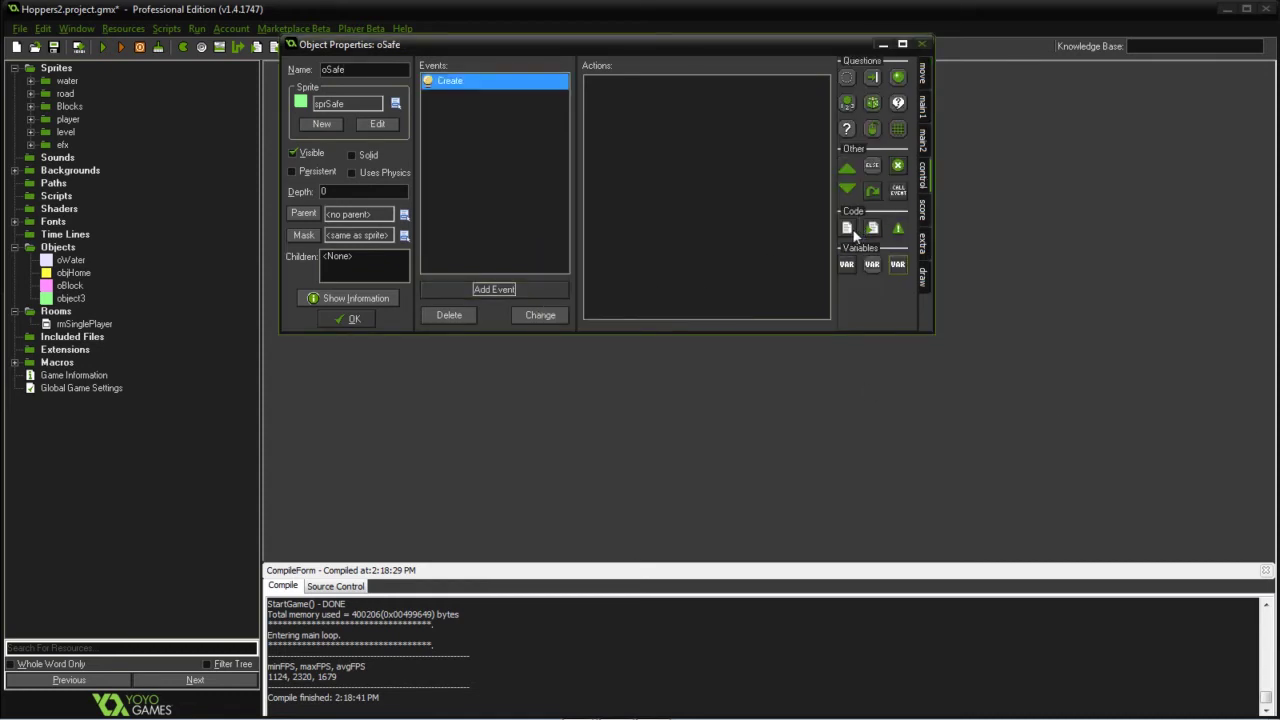
pyautogui.moveTo(847, 228); pyautogui.dragTo(675, 192)
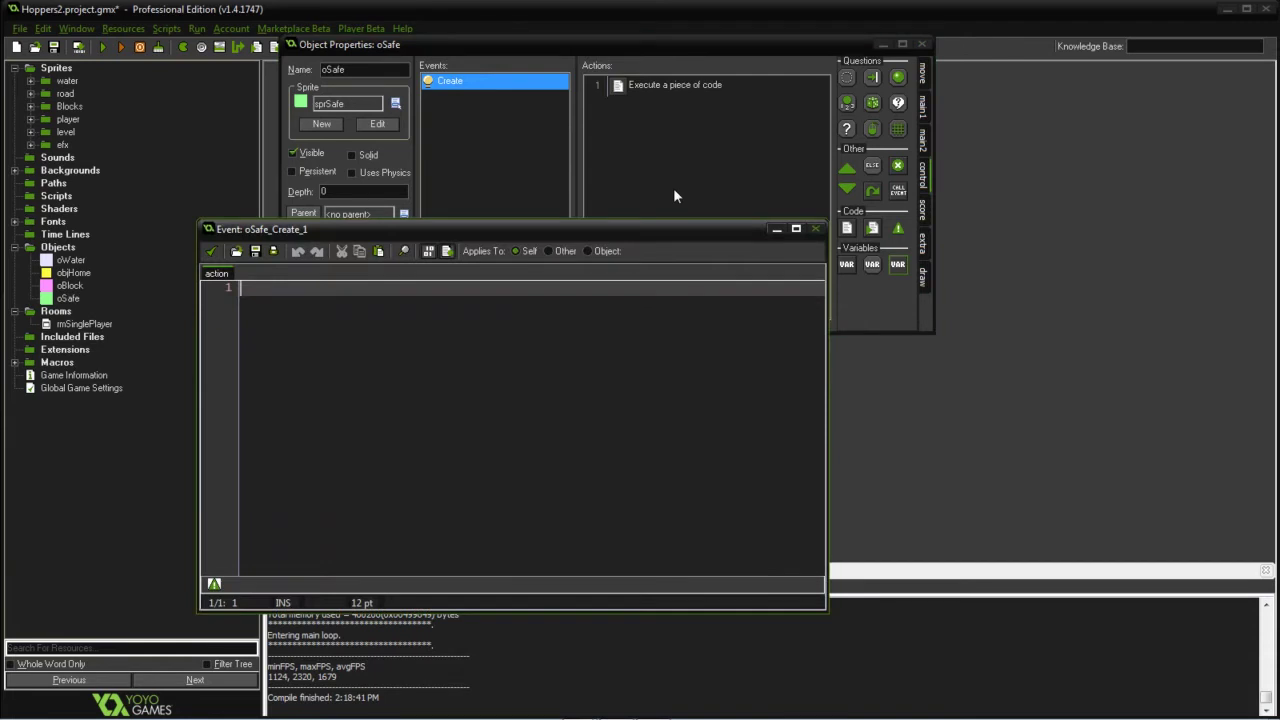
pyautogui.click(193, 221)
pyautogui.click(312, 294)
pyautogui.write('if (')
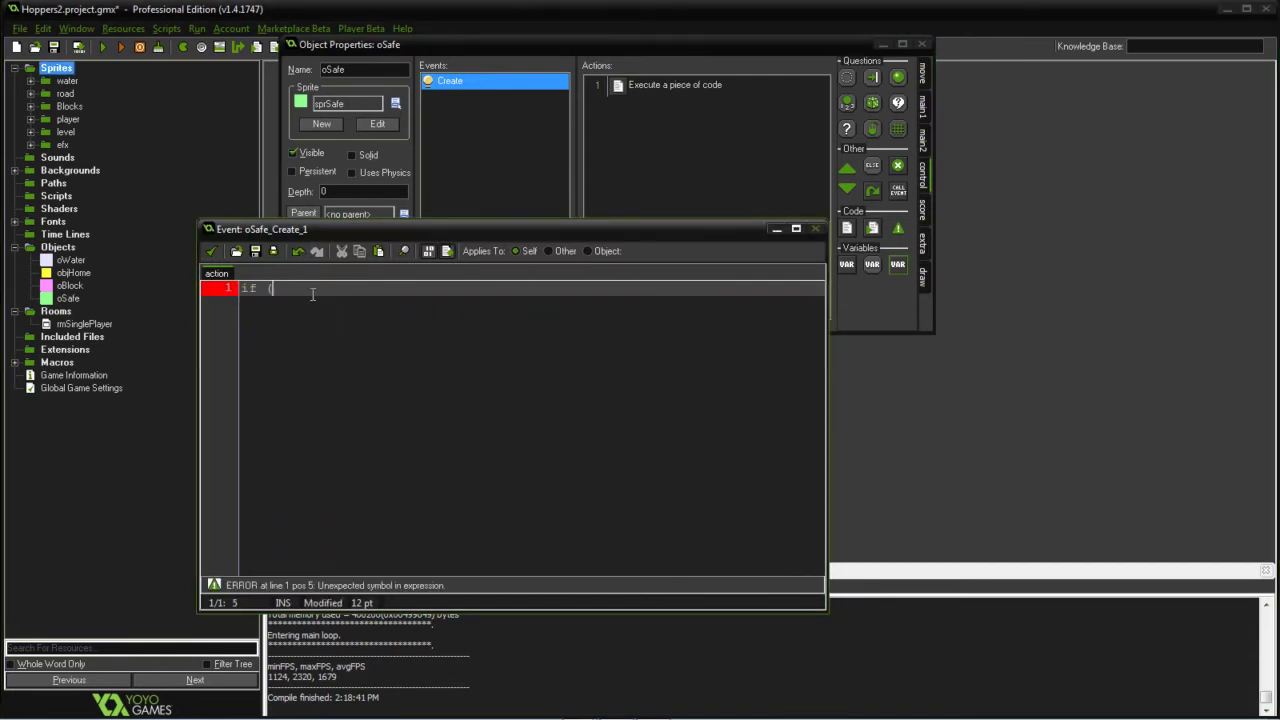
pyautogui.write('!debug_mode)')
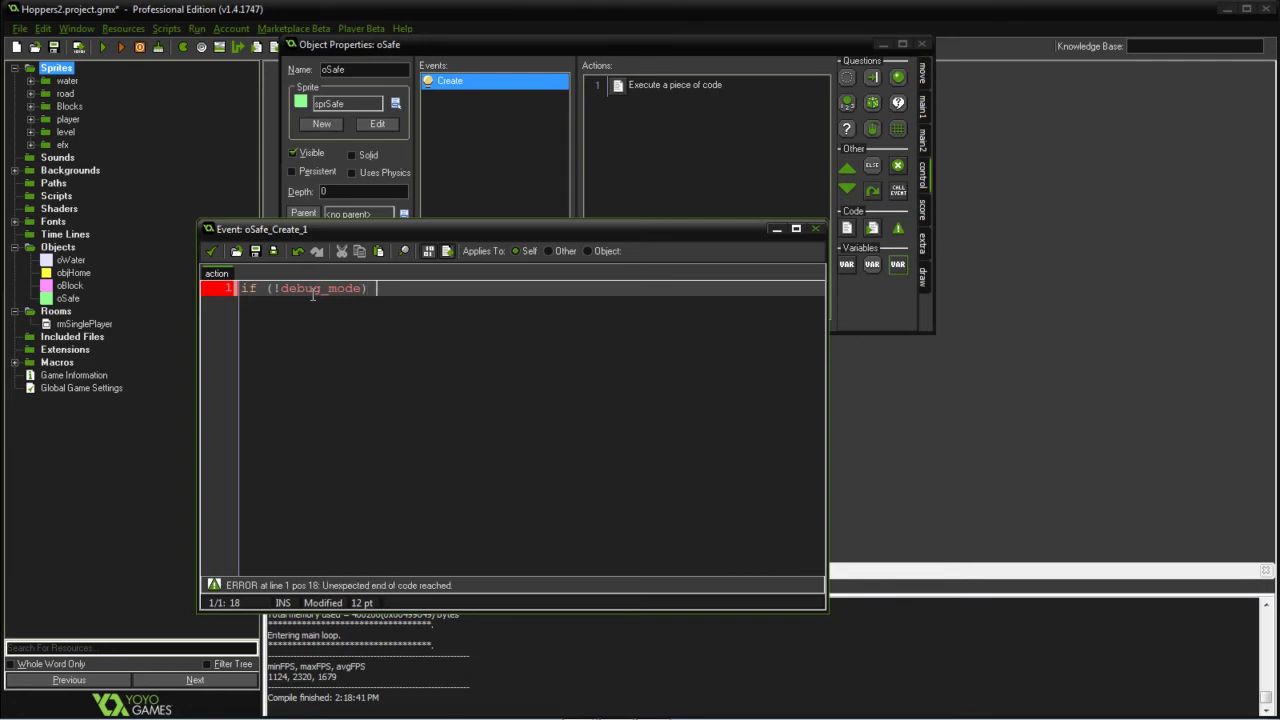
pyautogui.write(' {image_alpha=1.0;')
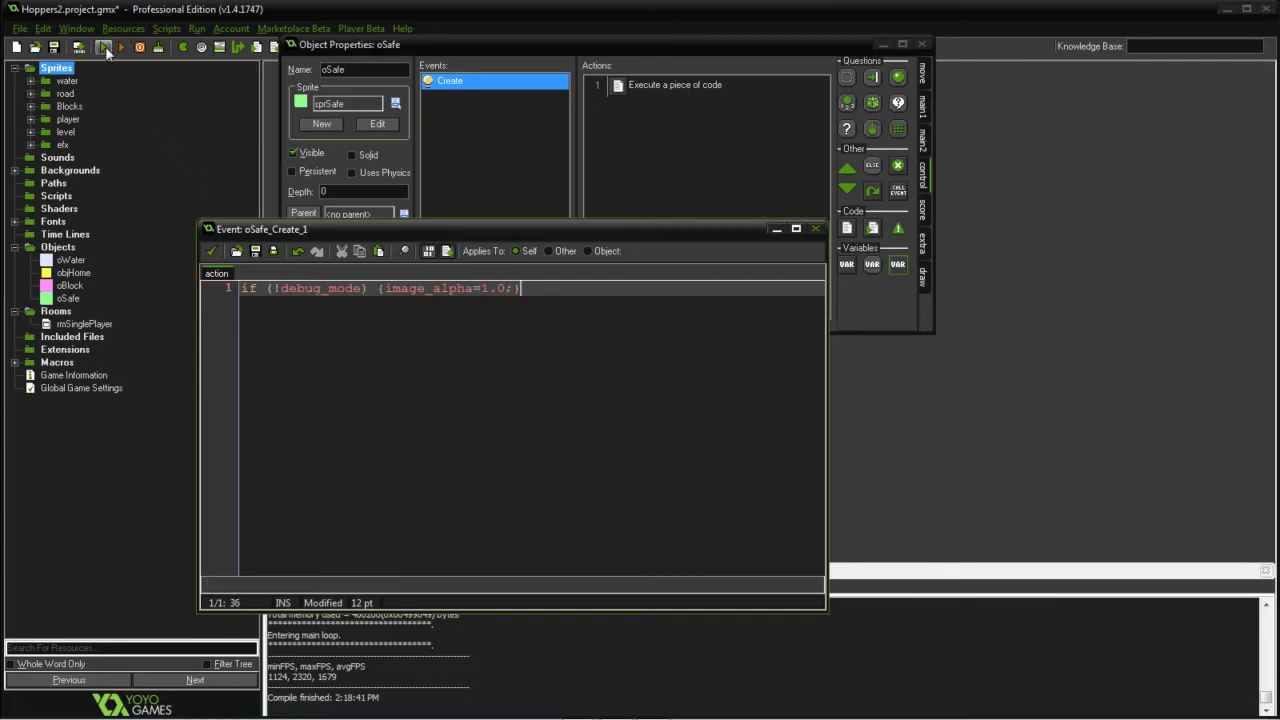
pyautogui.click(211, 251)
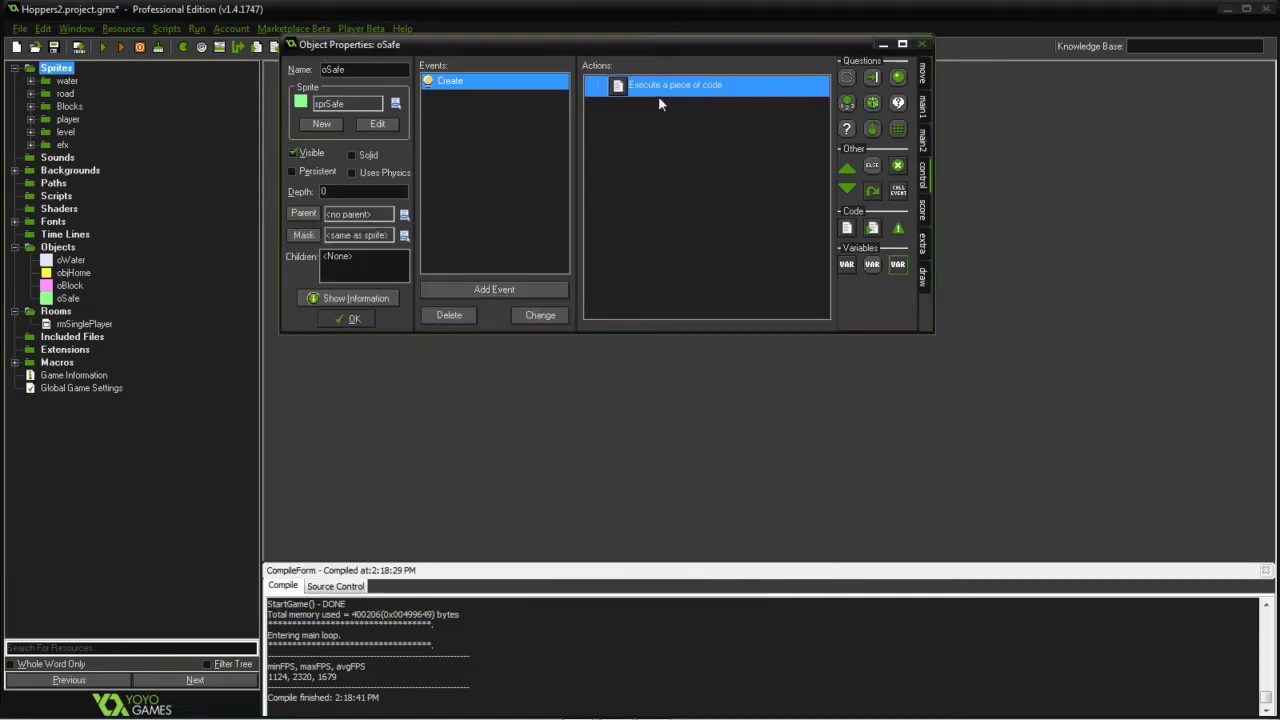
# Step: Title oSafe's Create code by inserting the comment line "///Set Visibility" above it
pyautogui.doubleClick(658, 90)
pyautogui.press('Return')
pyautogui.press('Up')
pyautogui.write('///Set Visibility')
pyautogui.click(211, 251)
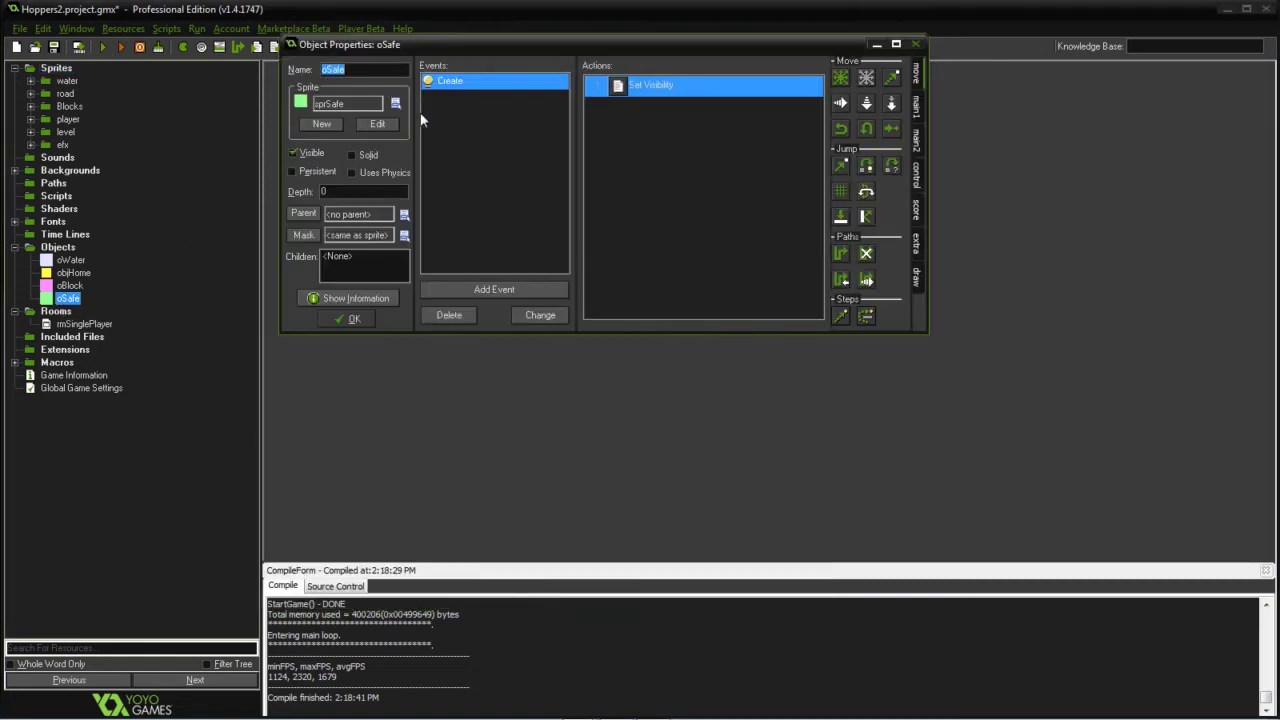
# Step: Give oBlock a Create event like oSafe's, and close the oBlock, objHome and oSafe properties
pyautogui.moveTo(434, 41); pyautogui.dragTo(556, 223)
pyautogui.doubleClick(72, 286)
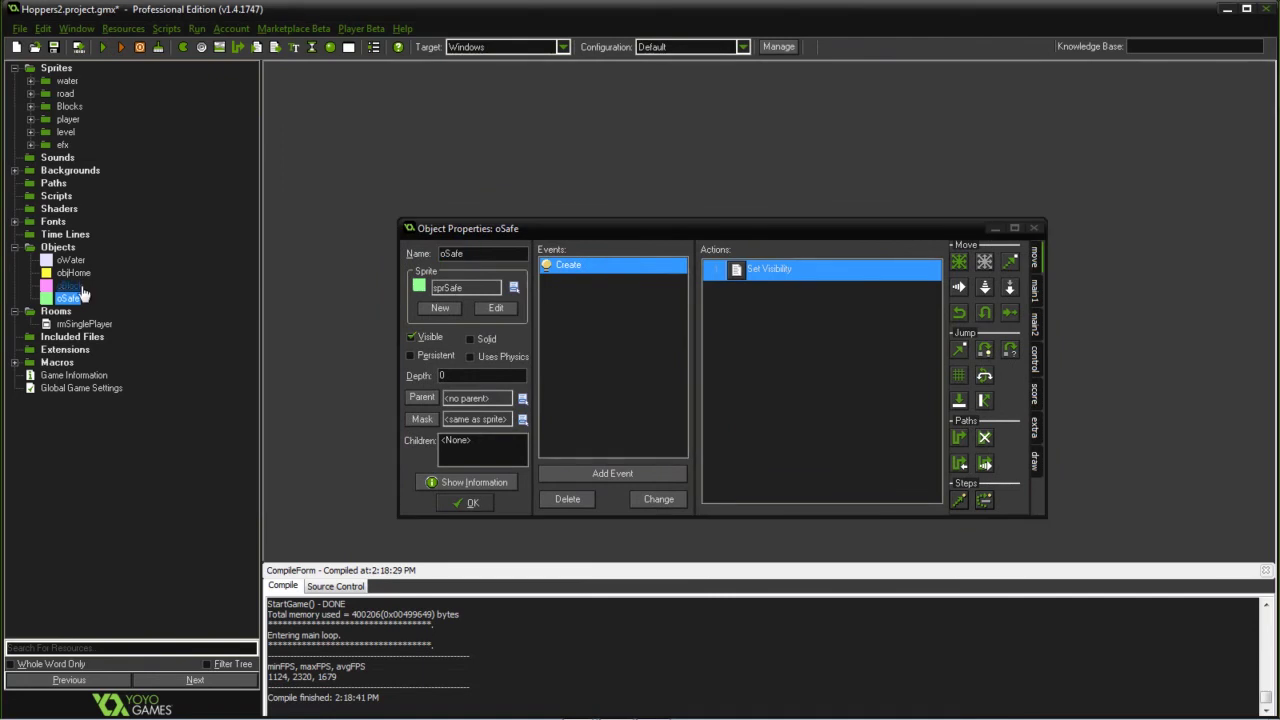
pyautogui.click(609, 404)
pyautogui.moveTo(590, 264); pyautogui.dragTo(530, 160)
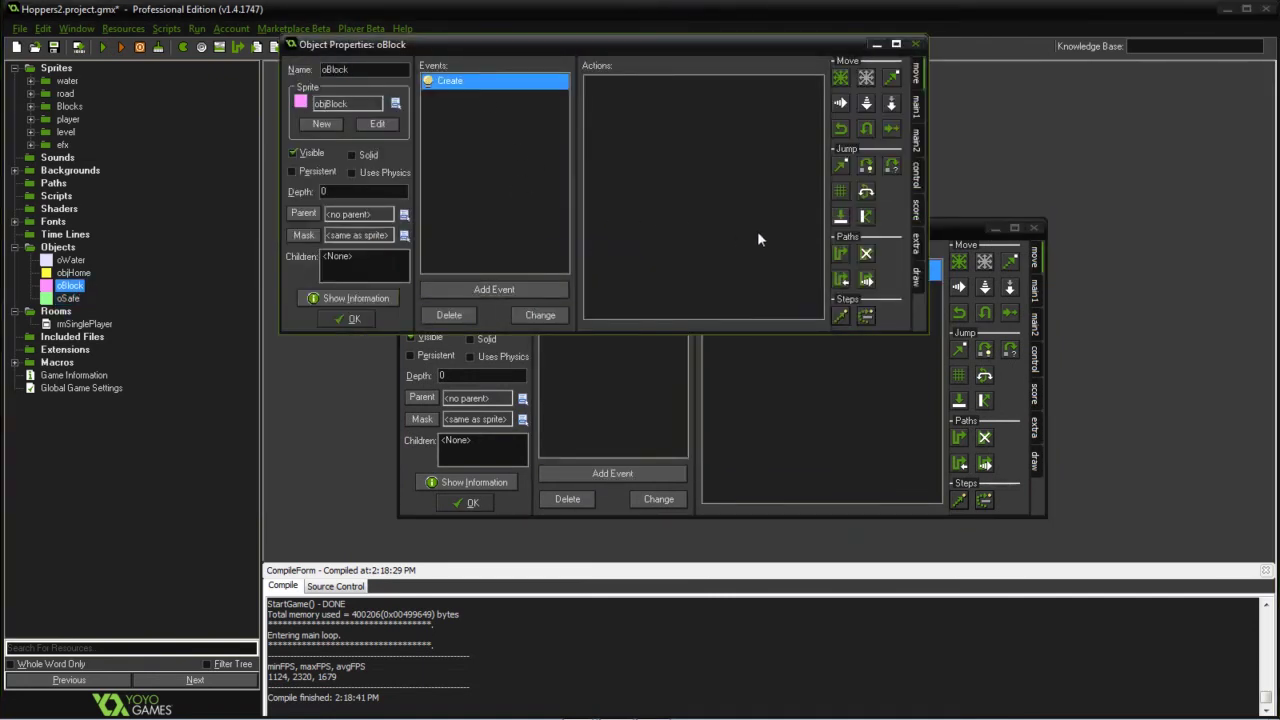
pyautogui.click(344, 320)
pyautogui.doubleClick(72, 272)
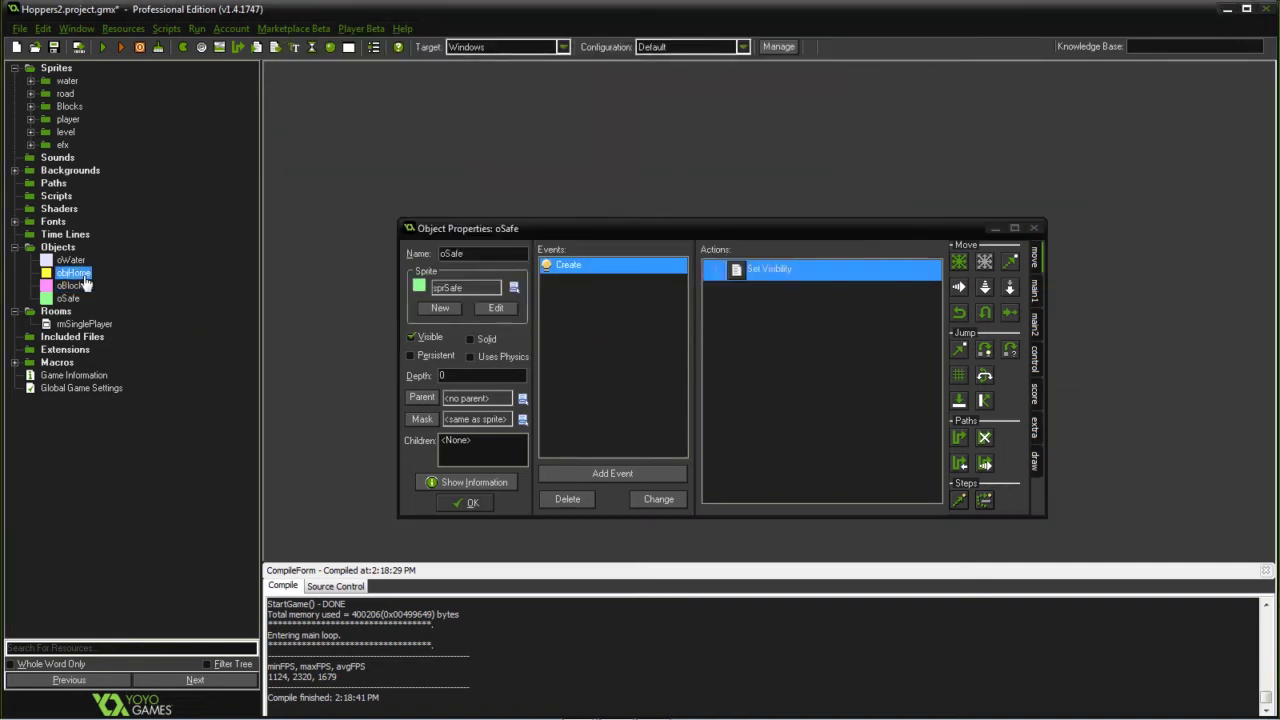
pyautogui.click(352, 318)
pyautogui.click(472, 502)
# Step: Create an object named oRoad that uses the sprRoad sprite
pyautogui.click(57, 247)
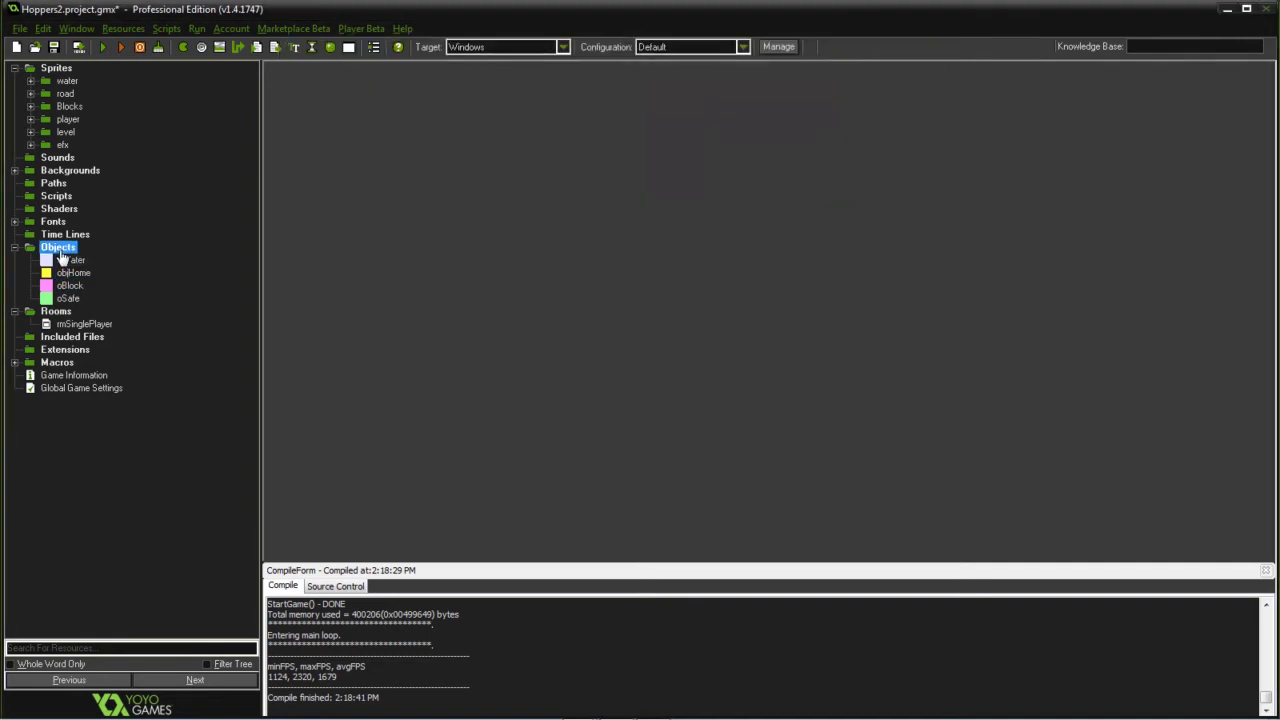
pyautogui.rightClick(57, 247)
pyautogui.click(48, 261)
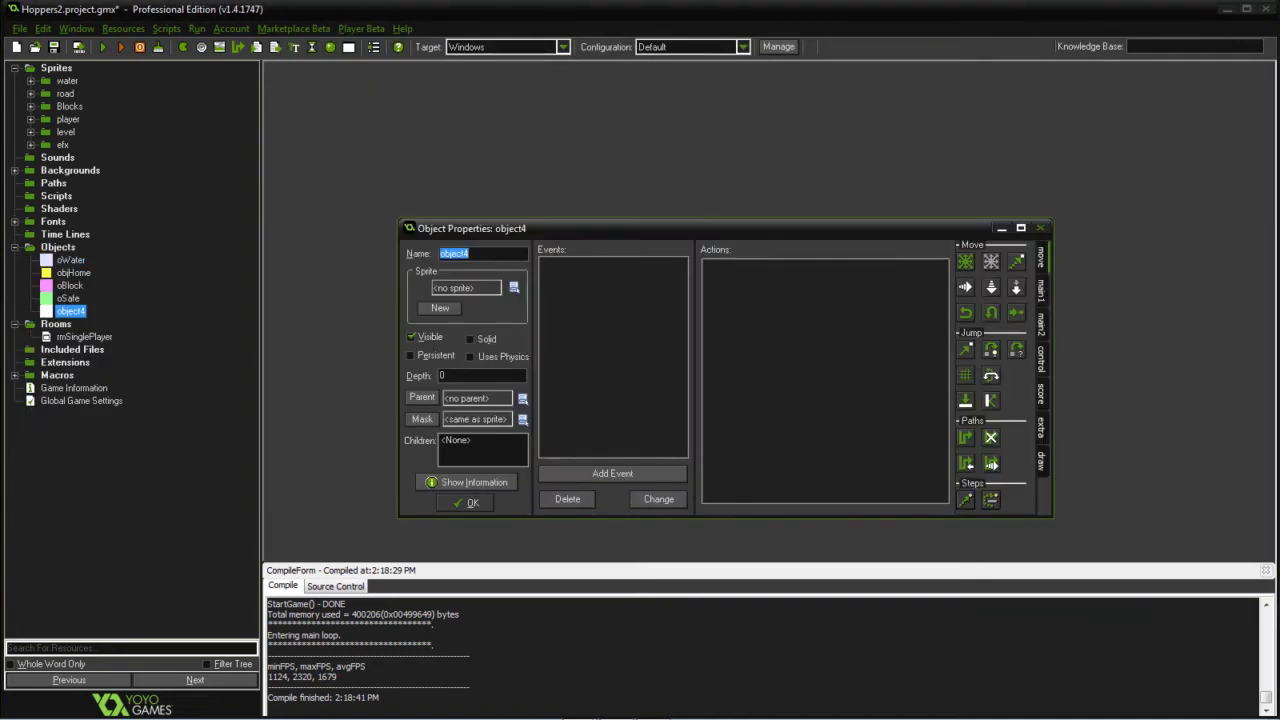
pyautogui.write('oWall')
pyautogui.click(514, 287)
pyautogui.click(637, 381)
pyautogui.click(472, 502)
# Step: Create an object named oSidewalk and assign it the sprSidewalk sprite
pyautogui.rightClick(57, 247)
pyautogui.click(48, 262)
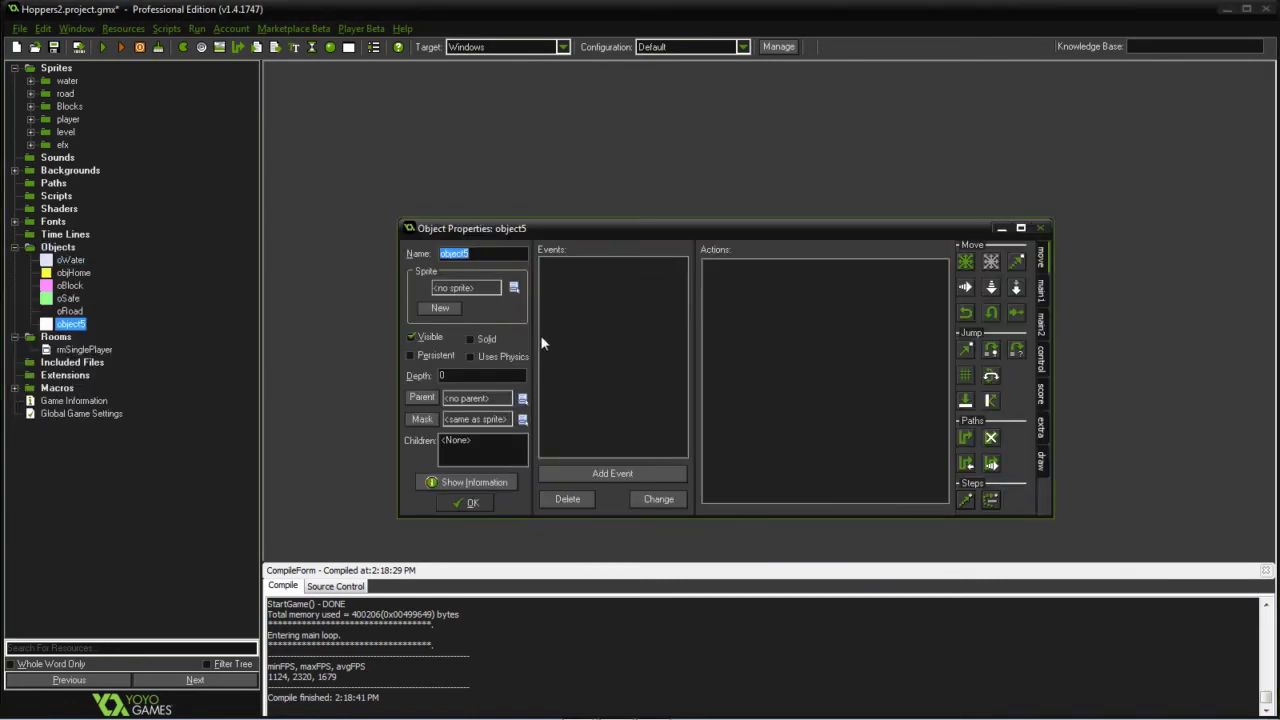
pyautogui.write('oSidewalk')
pyautogui.click(514, 287)
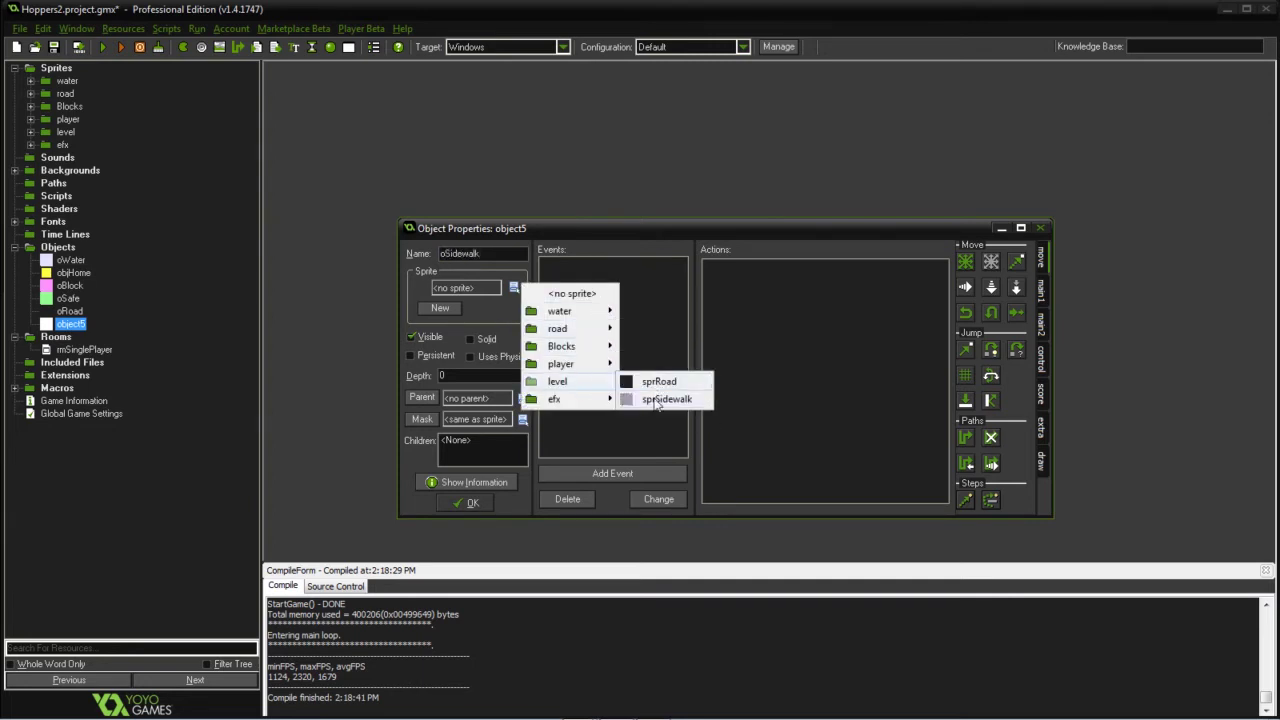
pyautogui.click(655, 396)
# Step: Add a Draw event to oSidewalk with an action that executes a piece of code
pyautogui.click(608, 472)
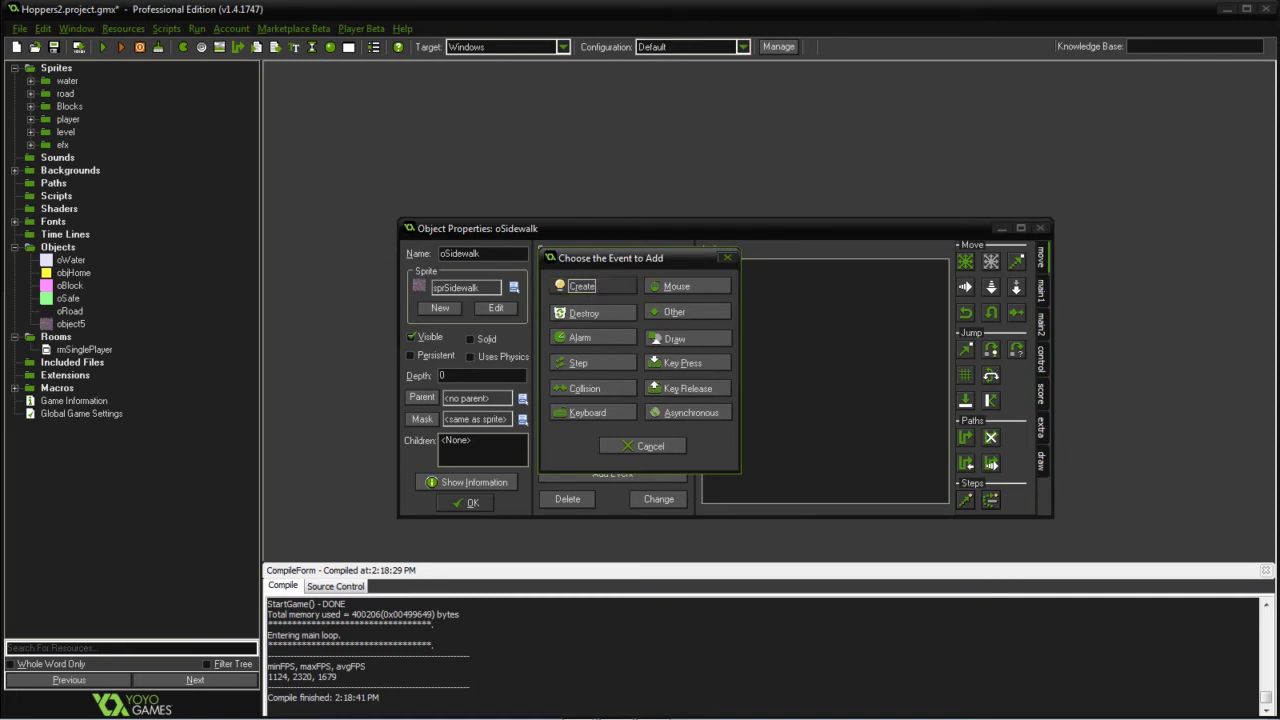
pyautogui.click(582, 286)
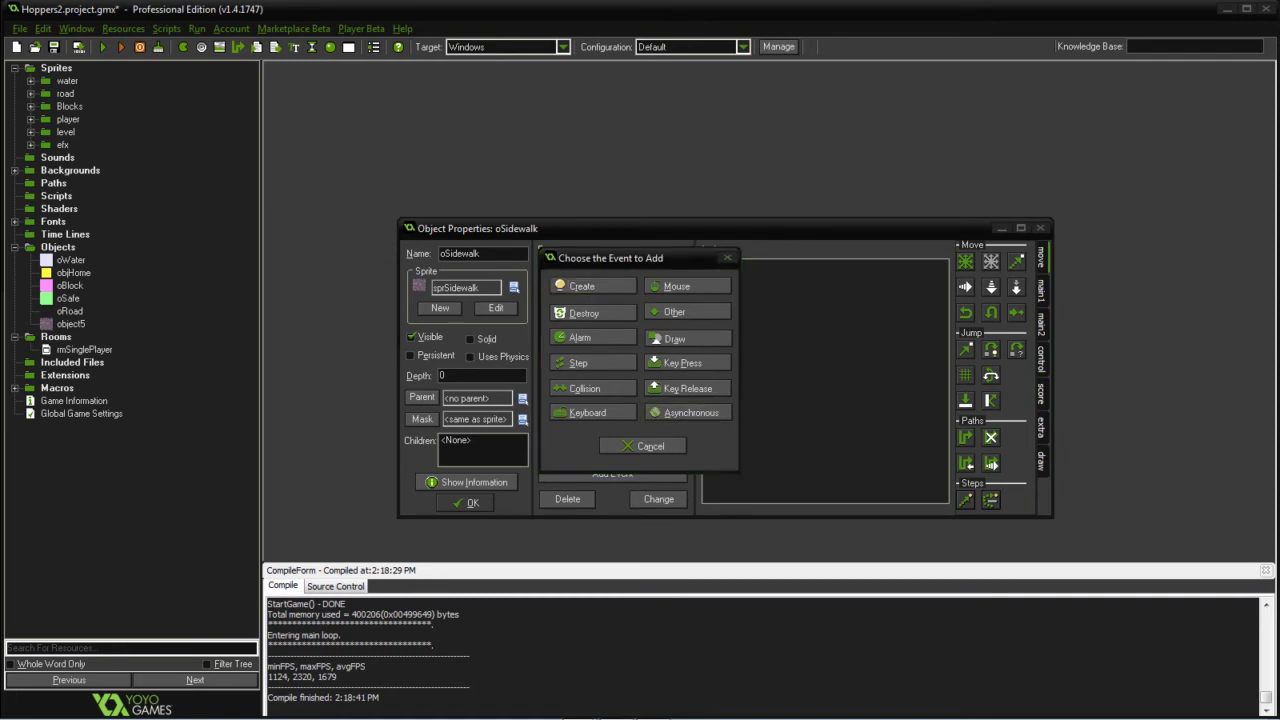
pyautogui.click(681, 339)
pyautogui.click(725, 350)
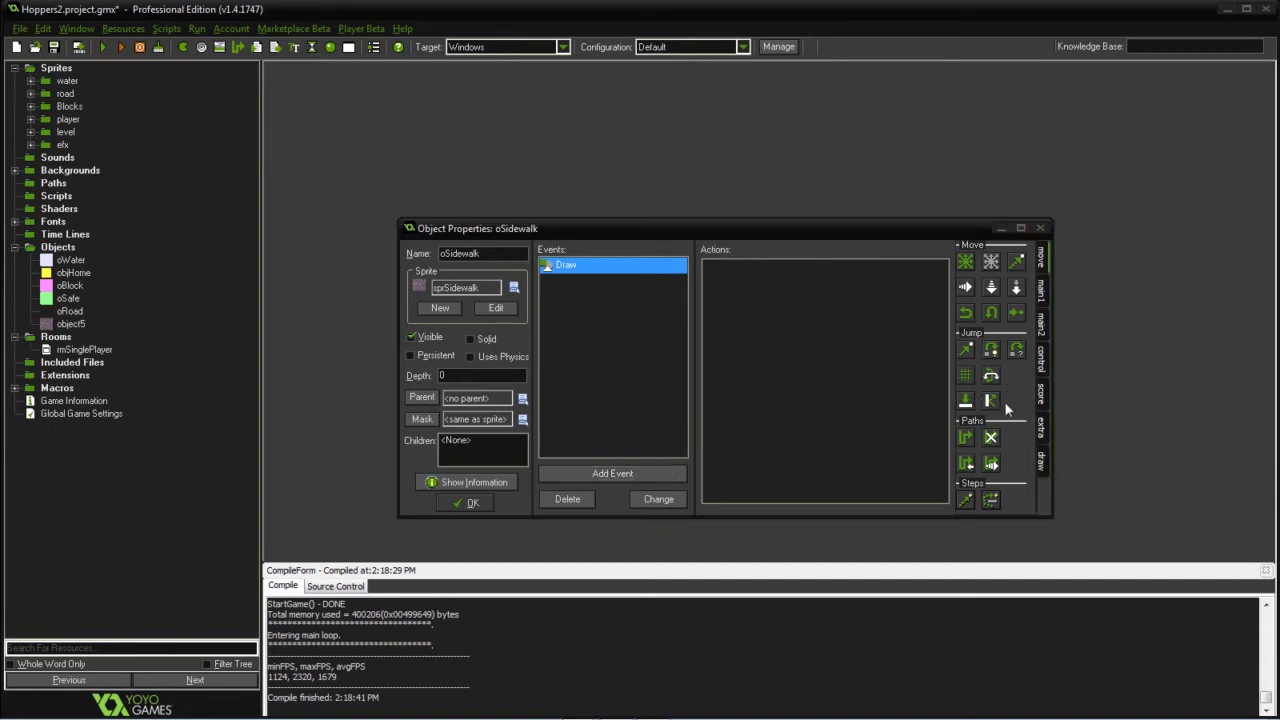
pyautogui.click(1044, 396)
pyautogui.click(1044, 366)
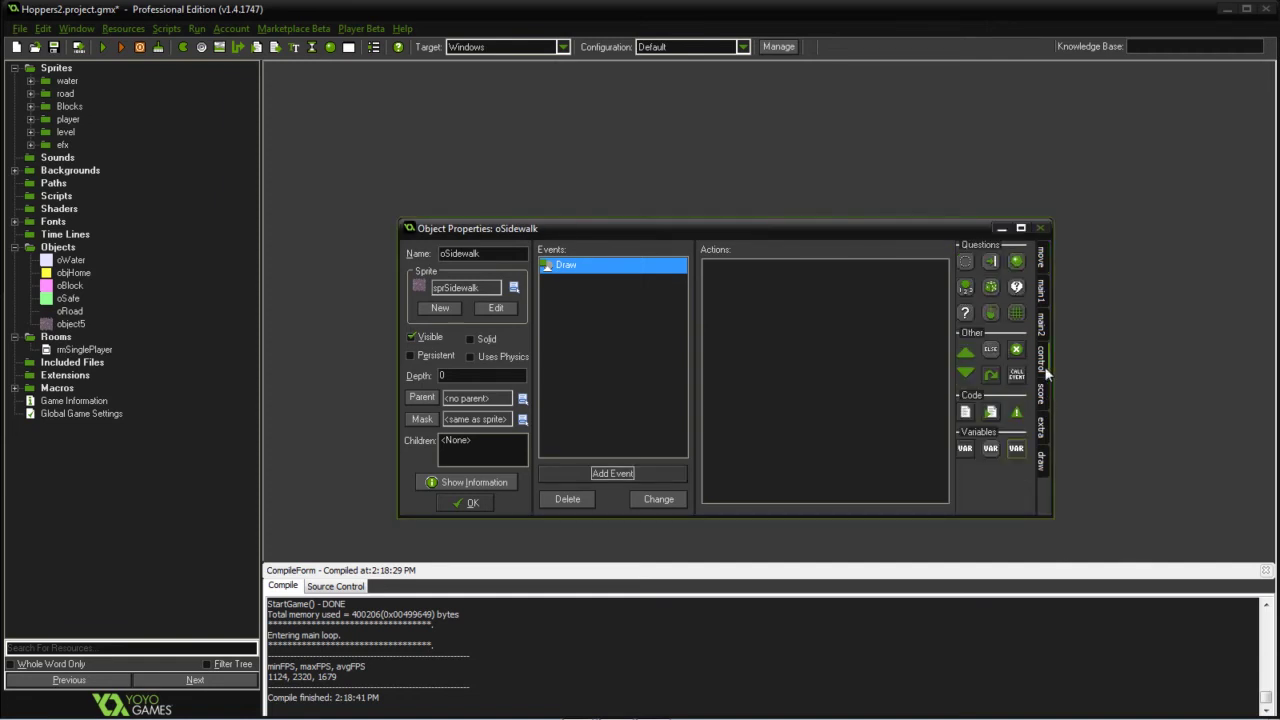
pyautogui.moveTo(965, 412); pyautogui.dragTo(820, 360)
# Step: Write the comment "///Tile Across Level", declare "var i=0;" and start the block "for(i=0;i<room_width;i+=sprite_width)" in oSidewalk's Draw code
pyautogui.write('///Tile Across Level')
pyautogui.press('Return')
pyautogui.write('var i=0;')
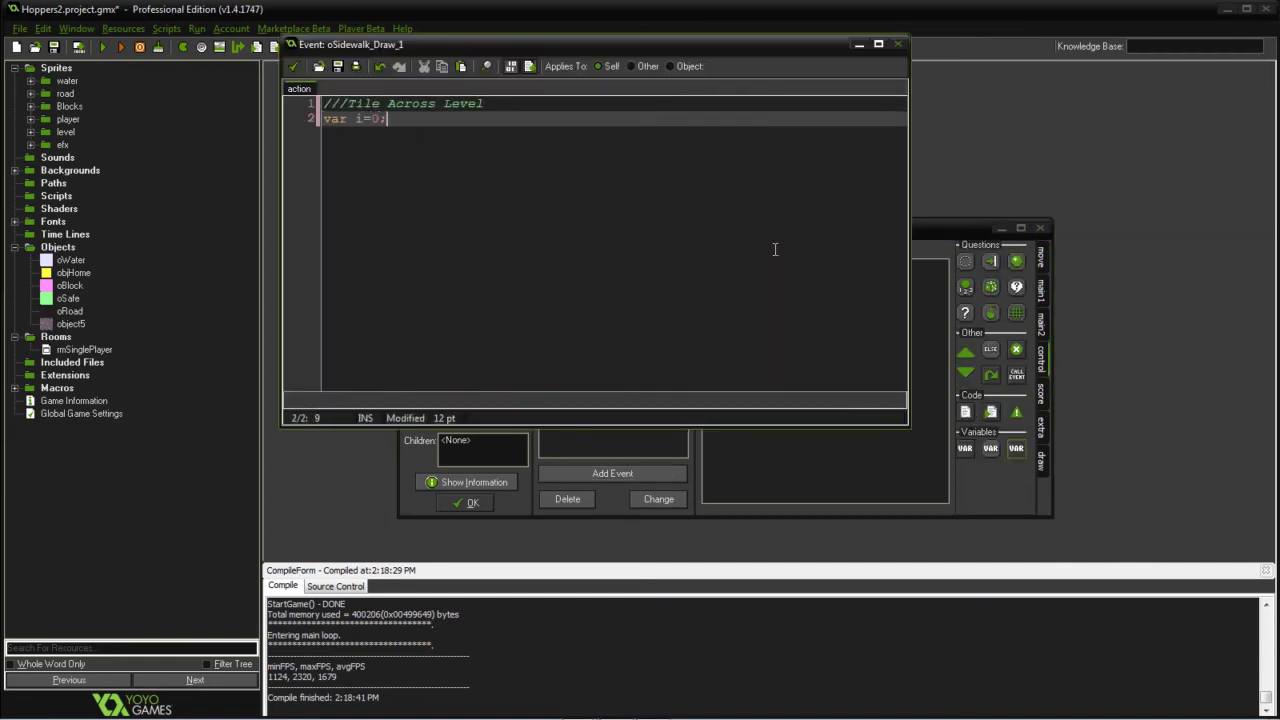
pyautogui.press('Return')
pyautogui.write('for(i=0;i<room_width;i+=sprite_width)')
pyautogui.press('Return')
pyautogui.write('{')
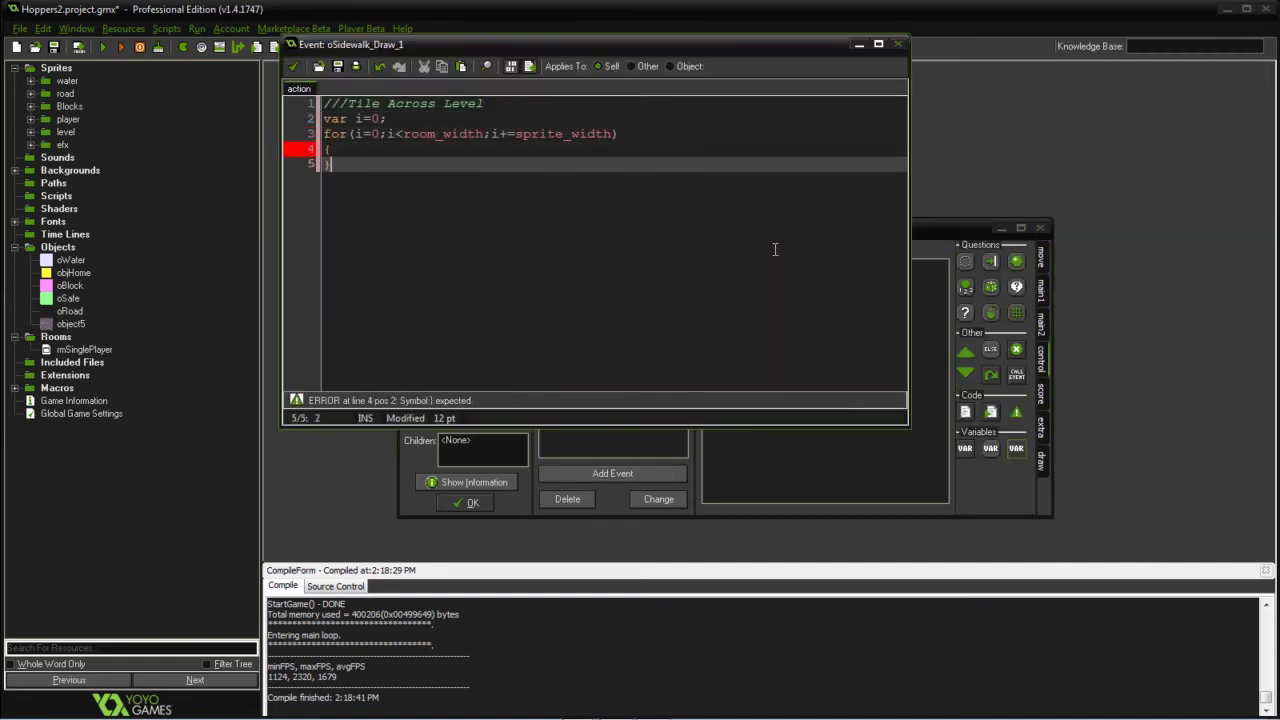
# Step: Fill the loop with draw_sprite_ext using sprite_index, image_index, x+i, y, image_xscale, image_yscale, 0, c_white and 1, and close the oSidewalk object
pyautogui.press('Return')
pyautogui.write('draw_sprite_ext(sprite_index,image_index,x+i,y,im')
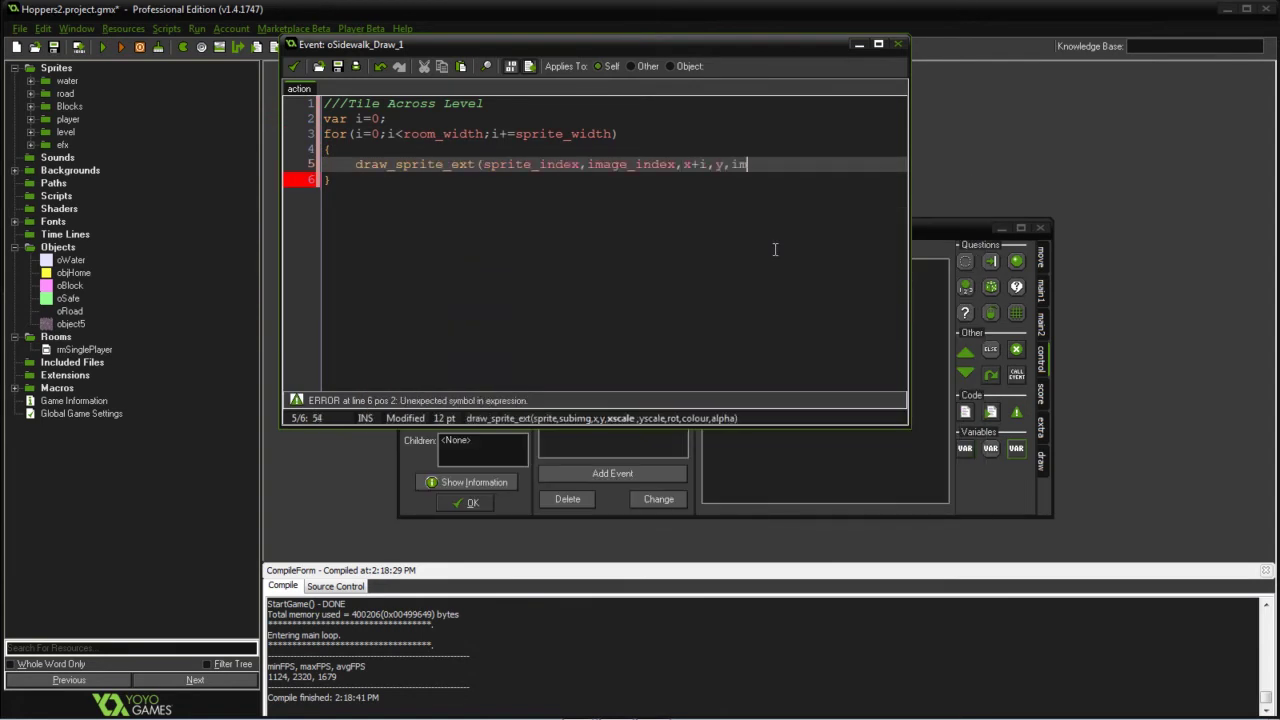
pyautogui.press('Return')
pyautogui.press('Tab')
pyautogui.write('image_xscale,image_yscale,0,c_white,1)')
pyautogui.hotkey('ctrl', 's')
pyautogui.click(465, 502)
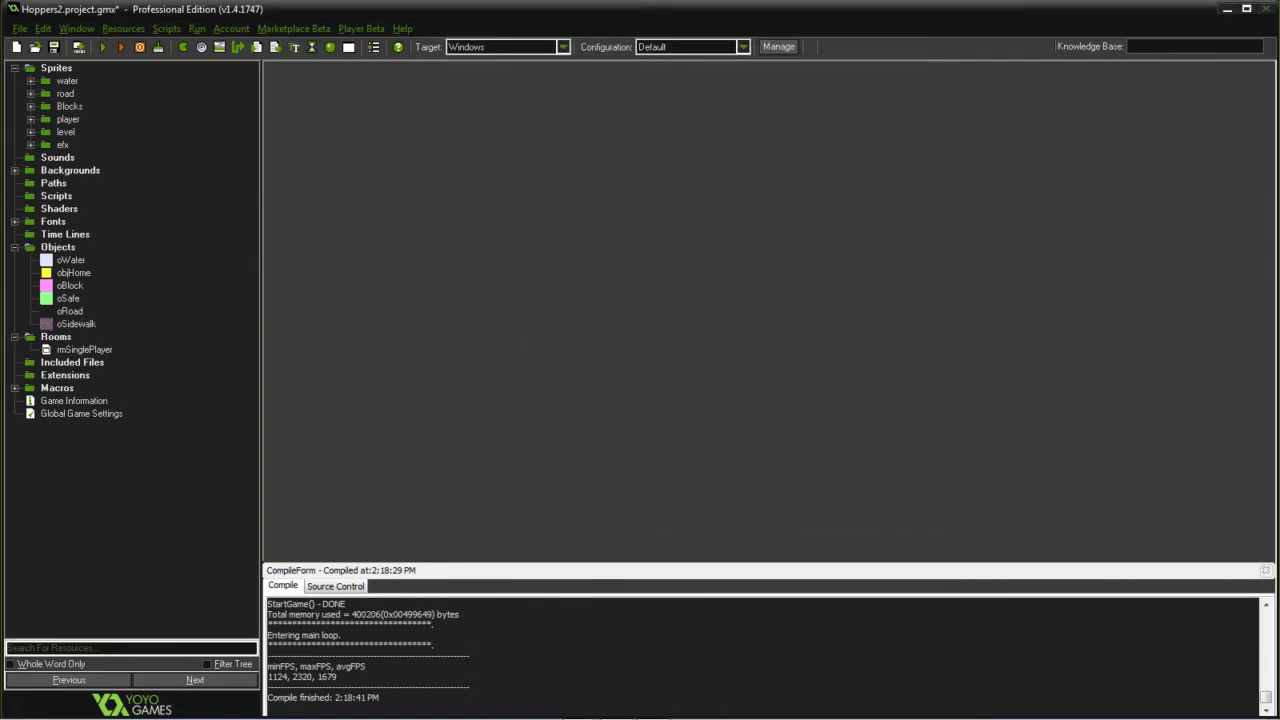
# Step: Open the rmSinglePlayer room and change its background color to a bright basic blue
pyautogui.doubleClick(79, 351)
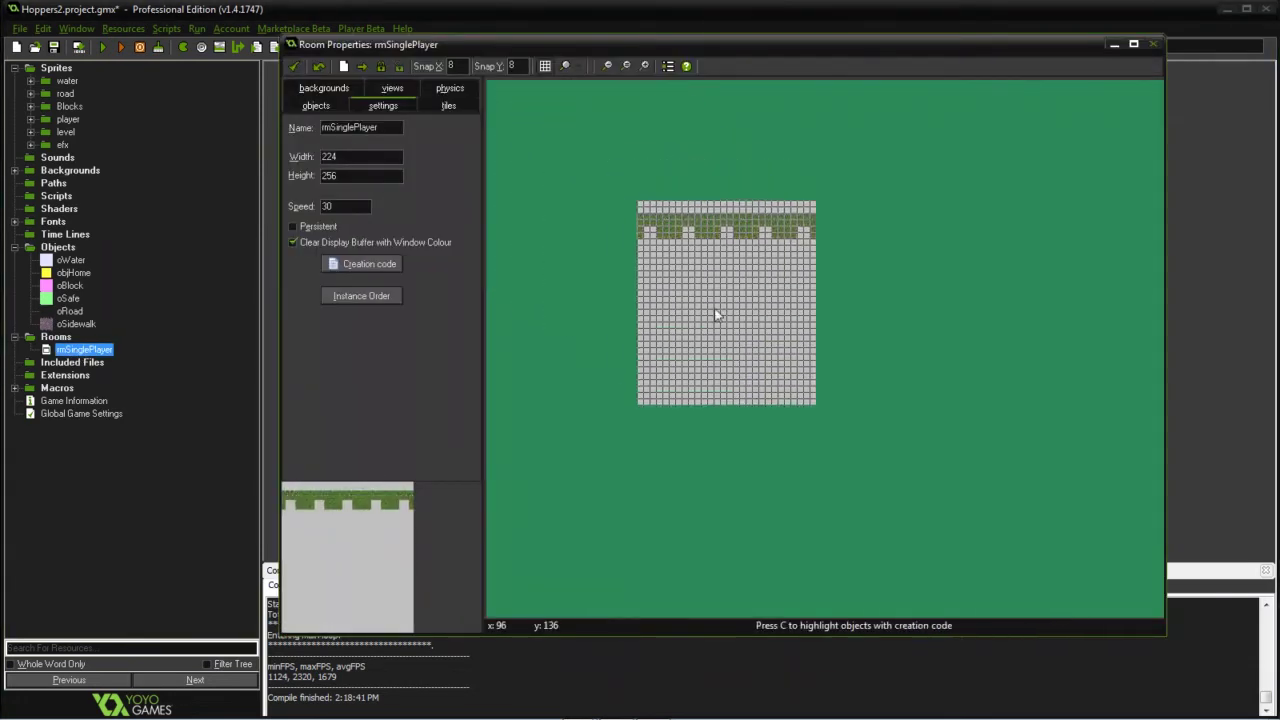
pyautogui.click(324, 89)
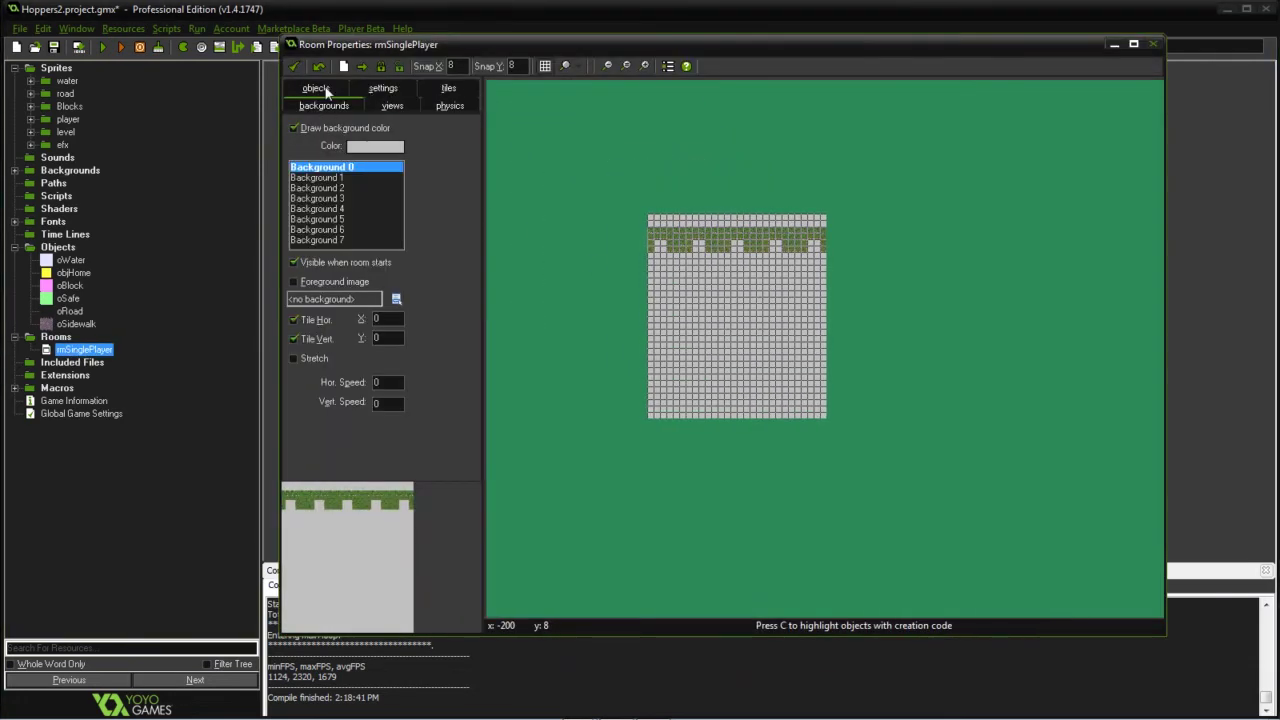
pyautogui.click(392, 147)
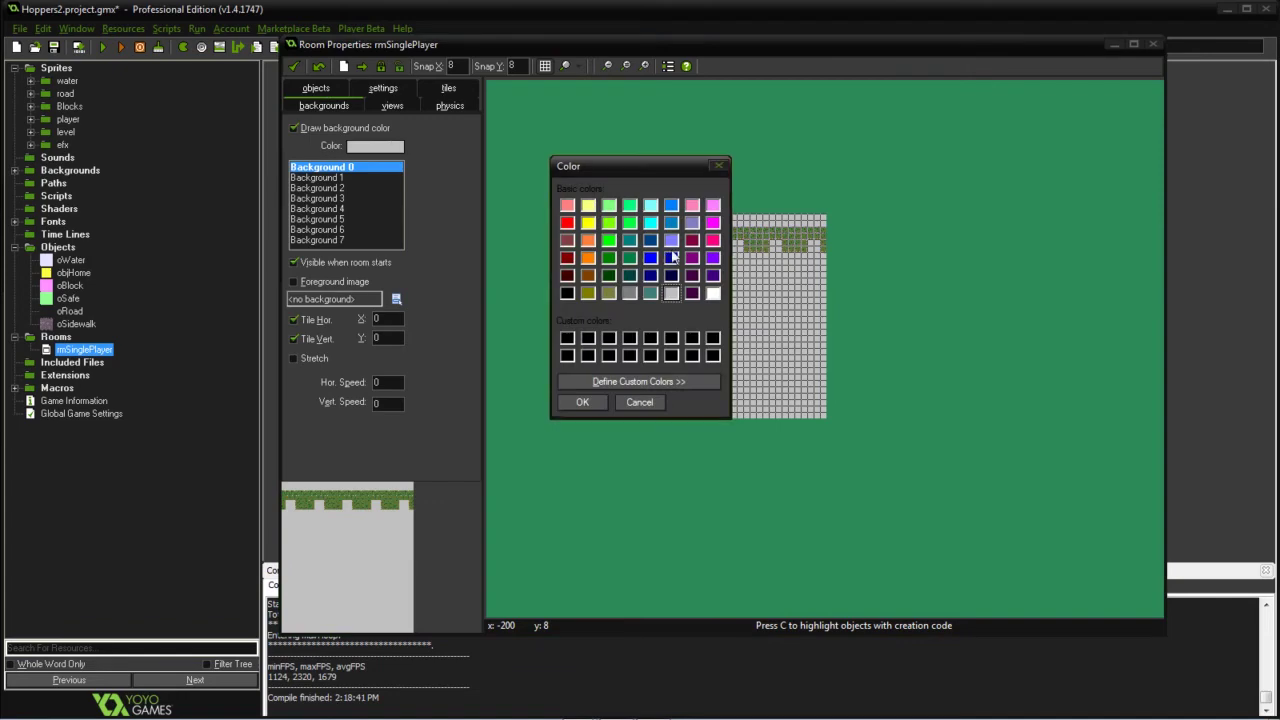
pyautogui.click(671, 222)
pyautogui.click(584, 402)
pyautogui.keyDown('ctrl'); pyautogui.scroll(2, 606, 344); pyautogui.keyUp('ctrl')
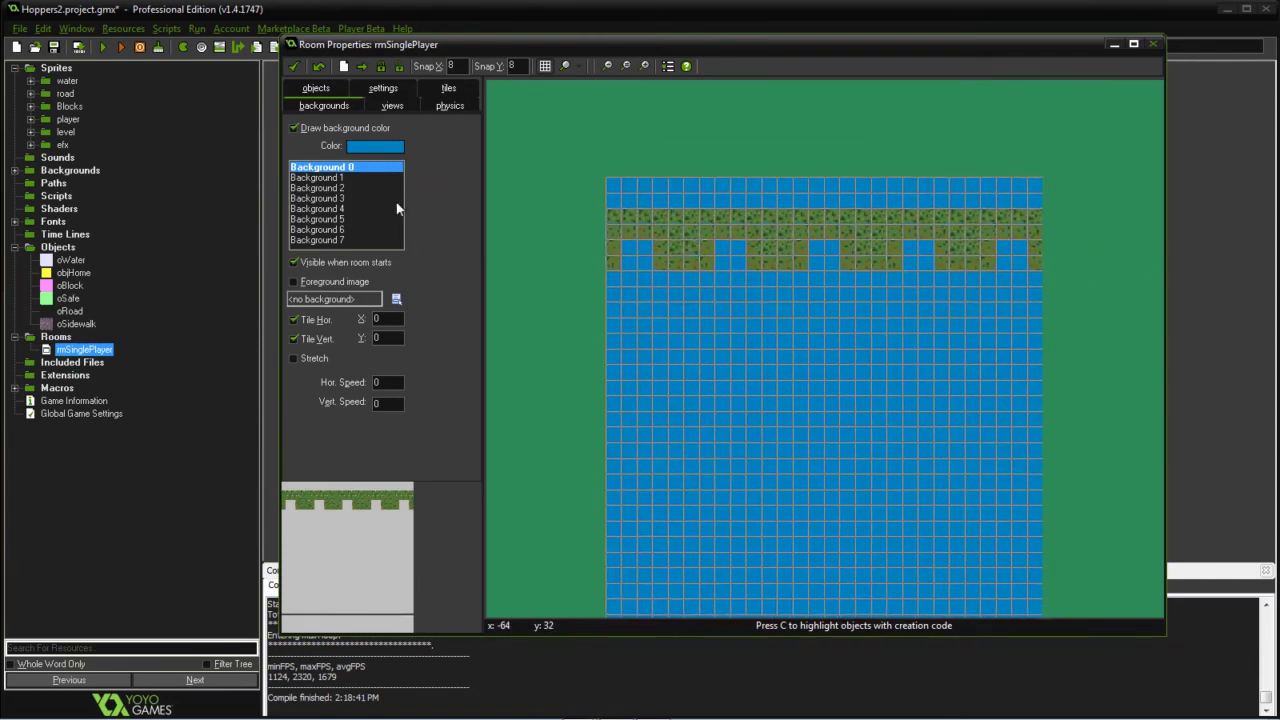
# Step: Set the room's background color to a custom muted blue with red 46, green 73 and blue 114
pyautogui.click(383, 150)
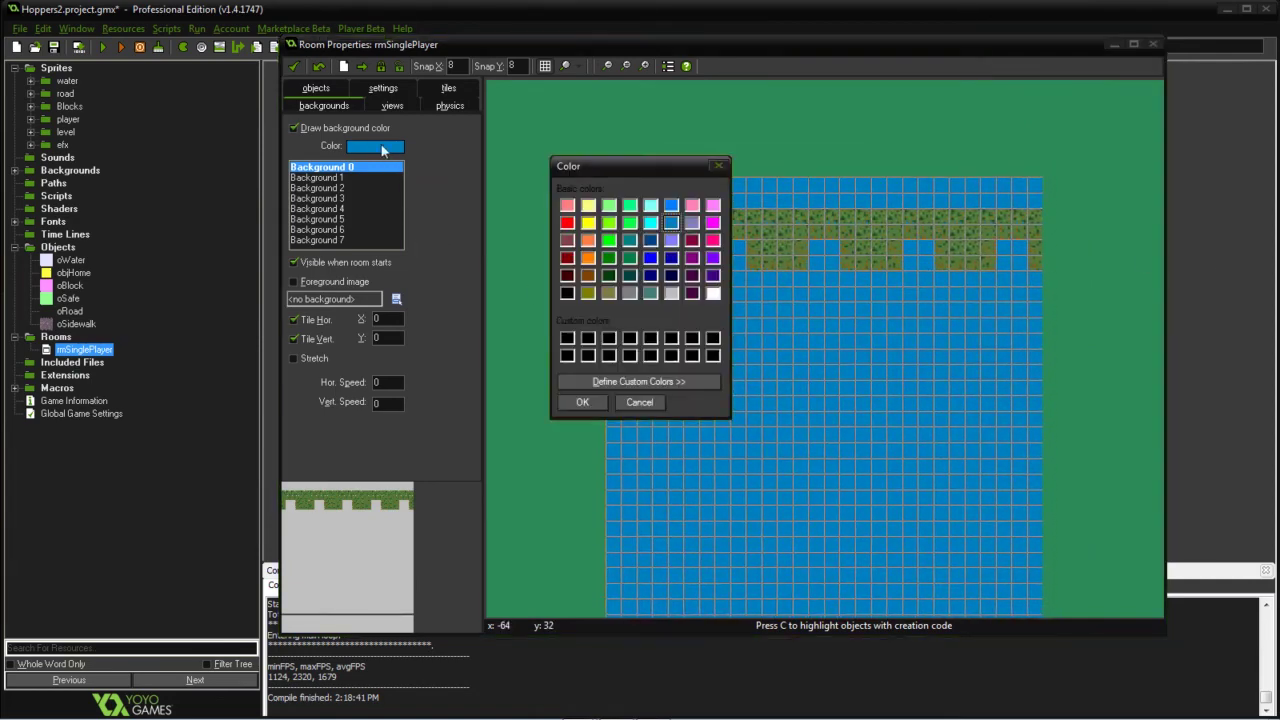
pyautogui.click(671, 257)
pyautogui.click(638, 381)
pyautogui.moveTo(830, 364); pyautogui.dragTo(789, 358)
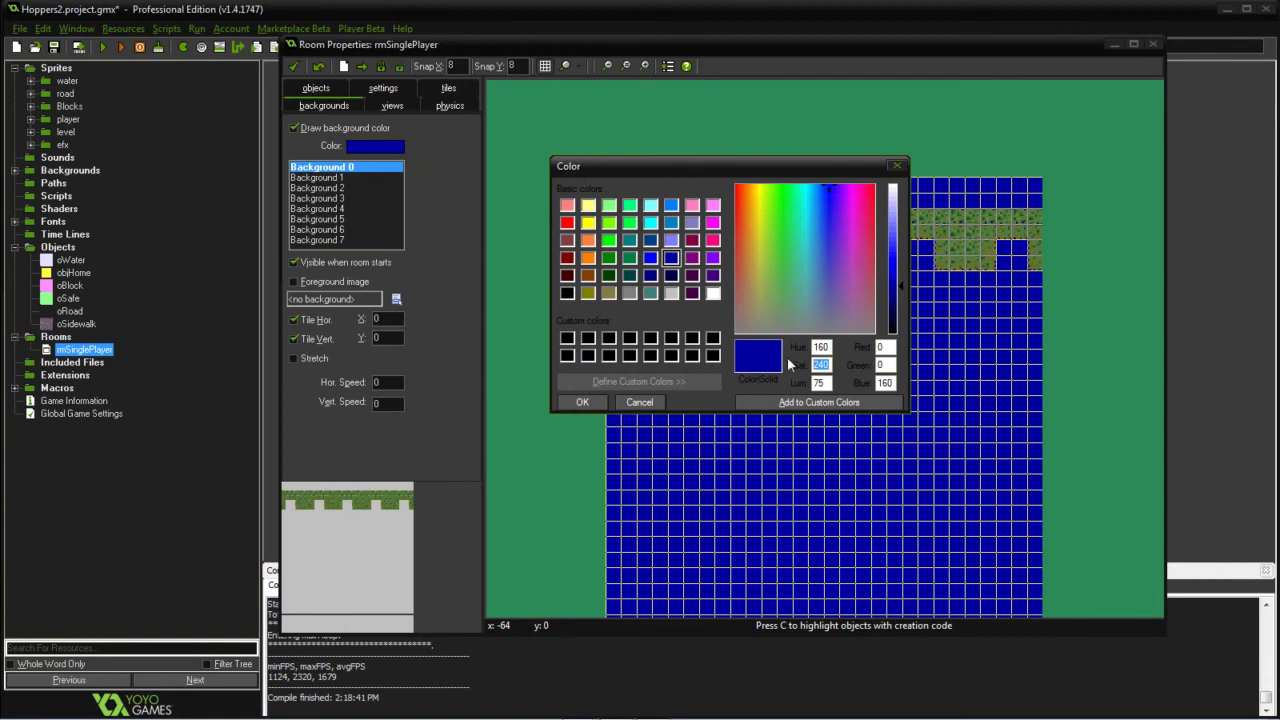
pyautogui.click(818, 268)
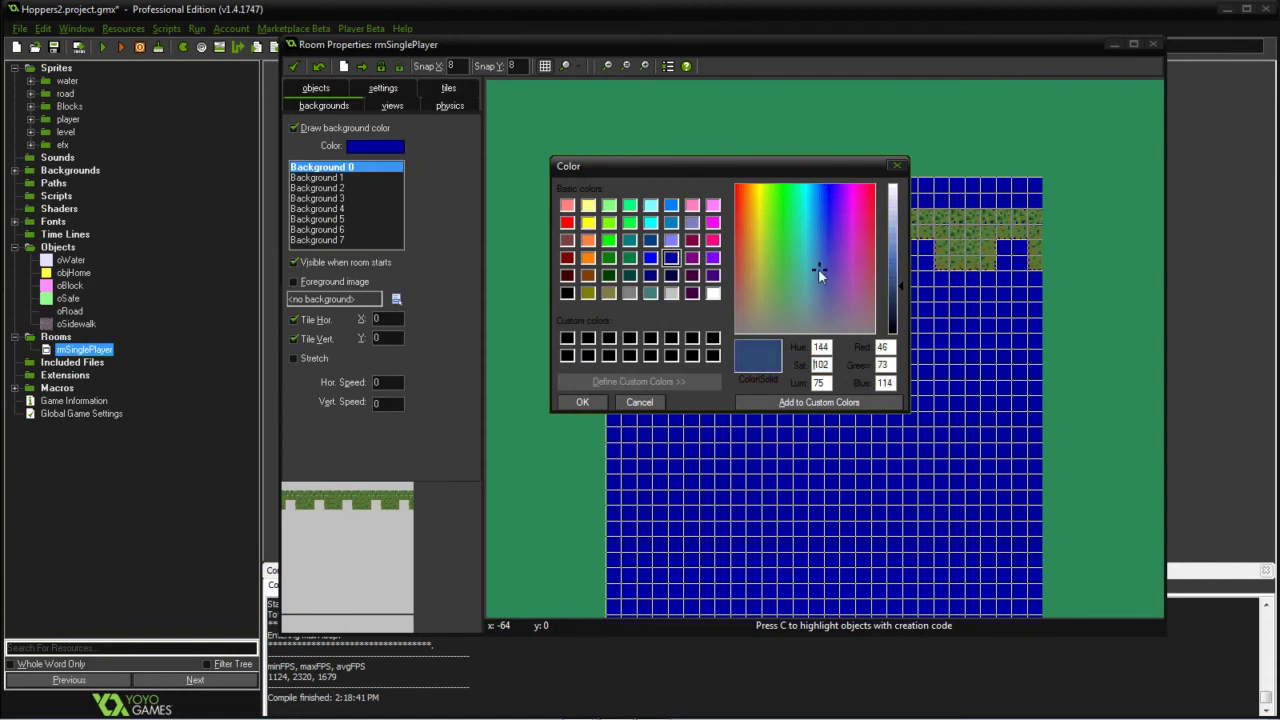
pyautogui.click(582, 401)
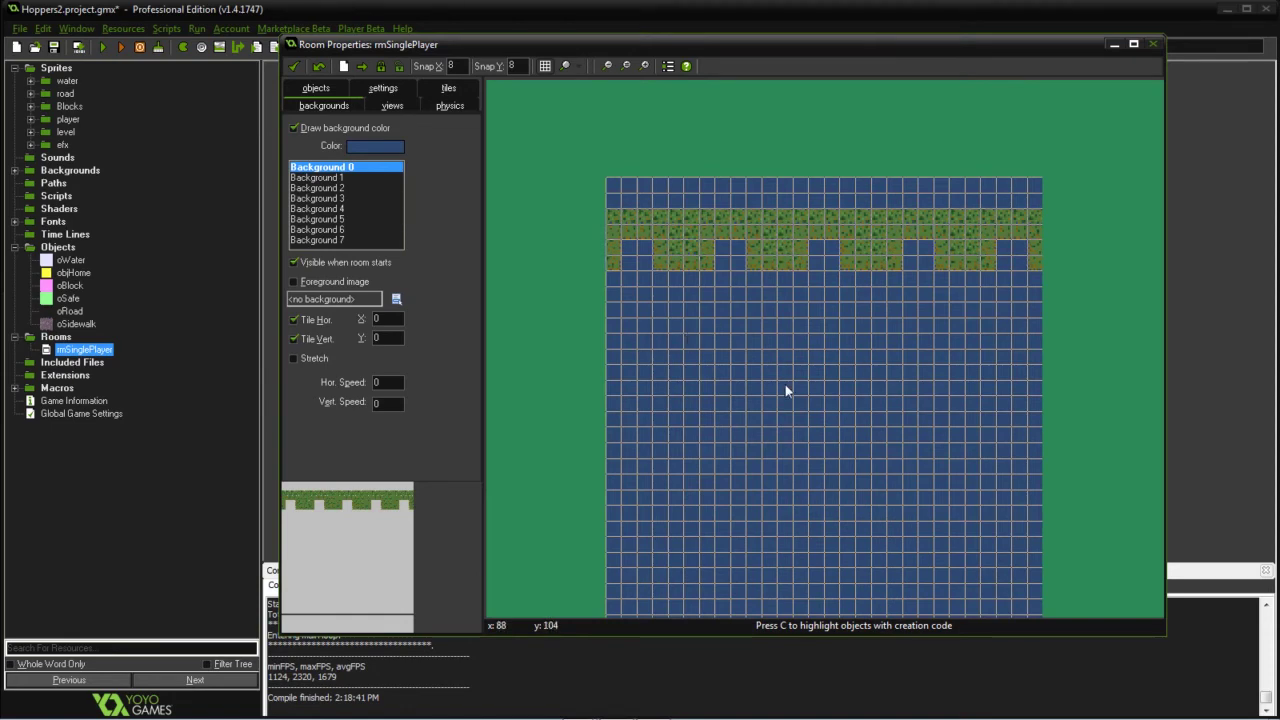
# Step: Place an oRoad instance at X 0, Y 128 and stretch it to scale 3.50 by 2.00 over the room's lower half
pyautogui.moveTo(834, 400); pyautogui.dragTo(790, 311, button='middle')
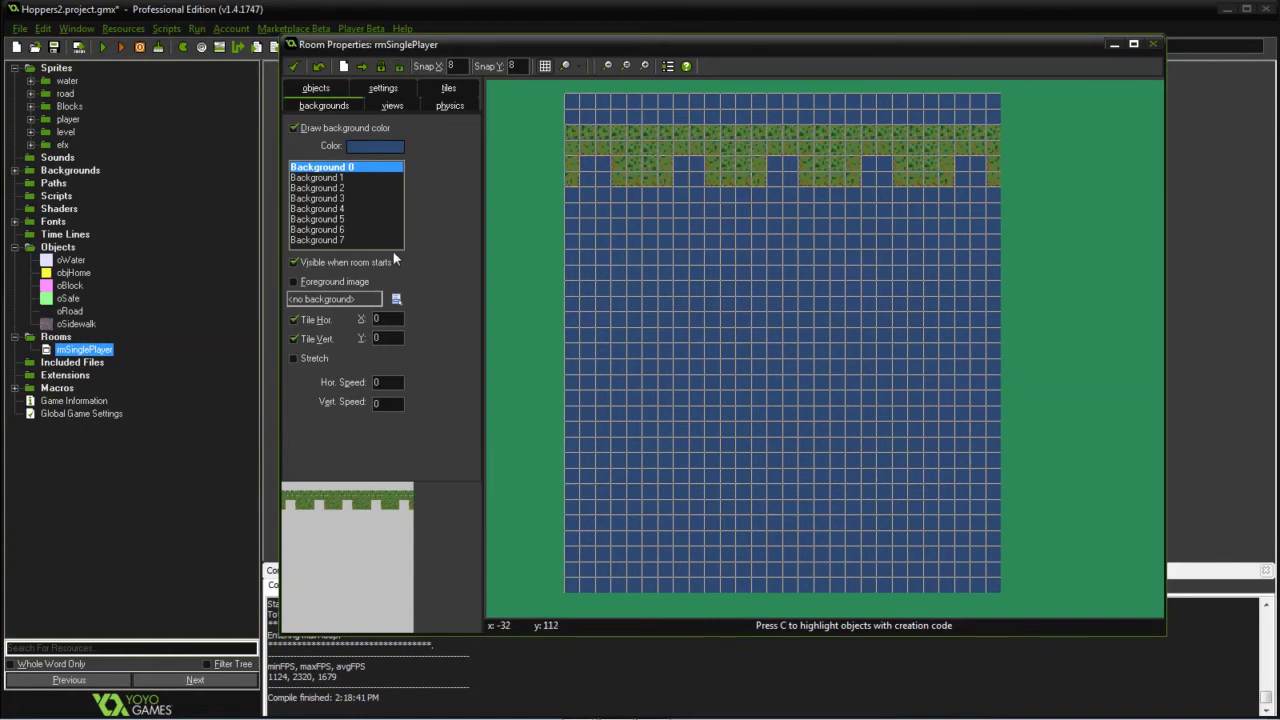
pyautogui.click(316, 88)
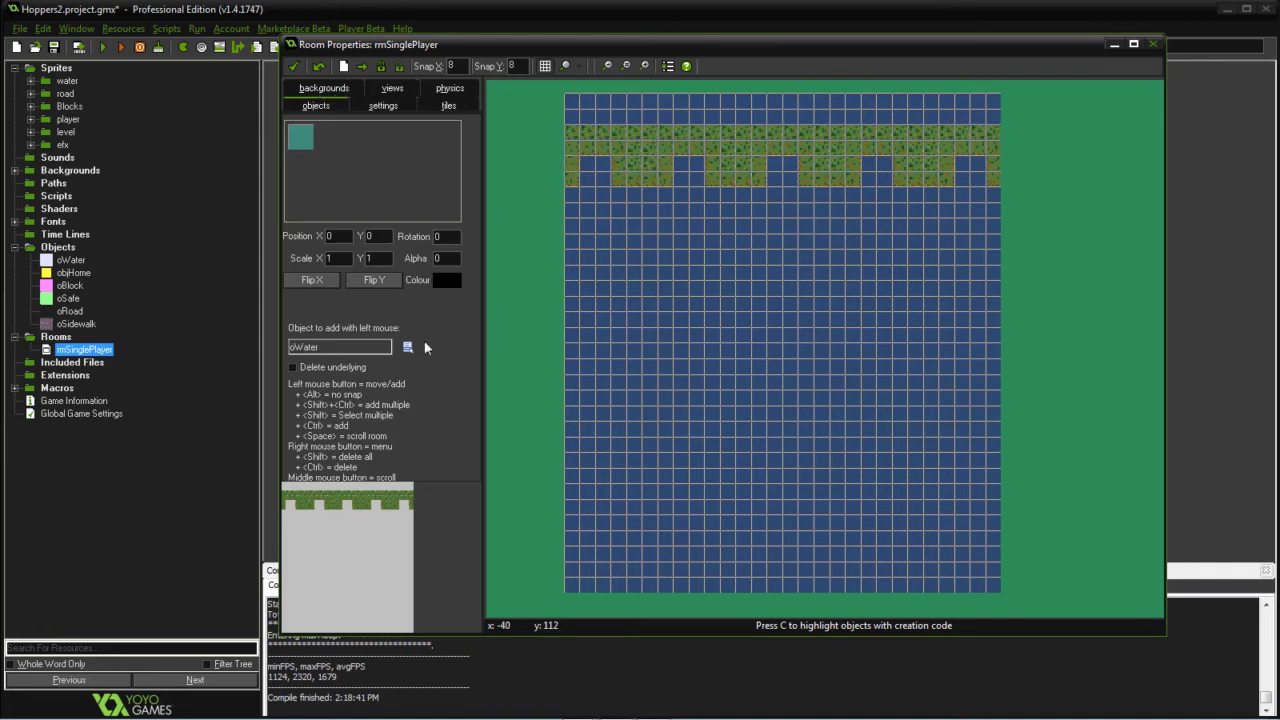
pyautogui.click(408, 347)
pyautogui.click(470, 427)
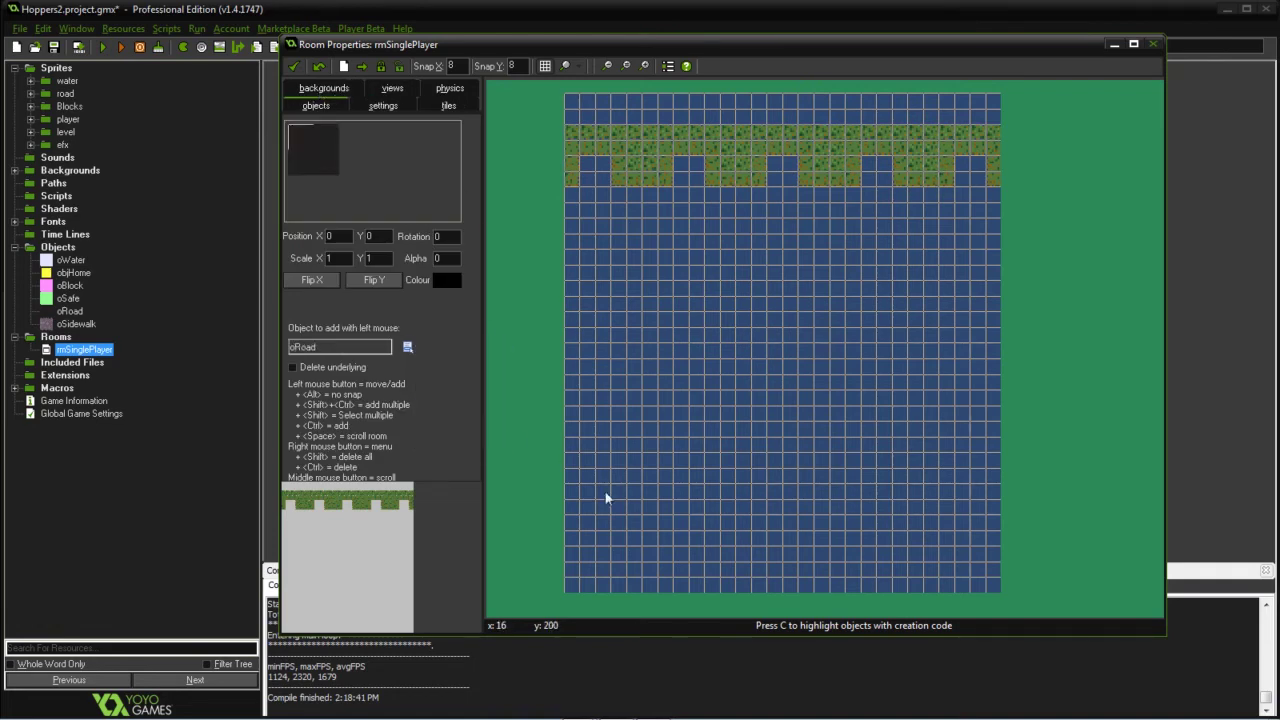
pyautogui.click(565, 343)
pyautogui.moveTo(691, 474); pyautogui.dragTo(1002, 594)
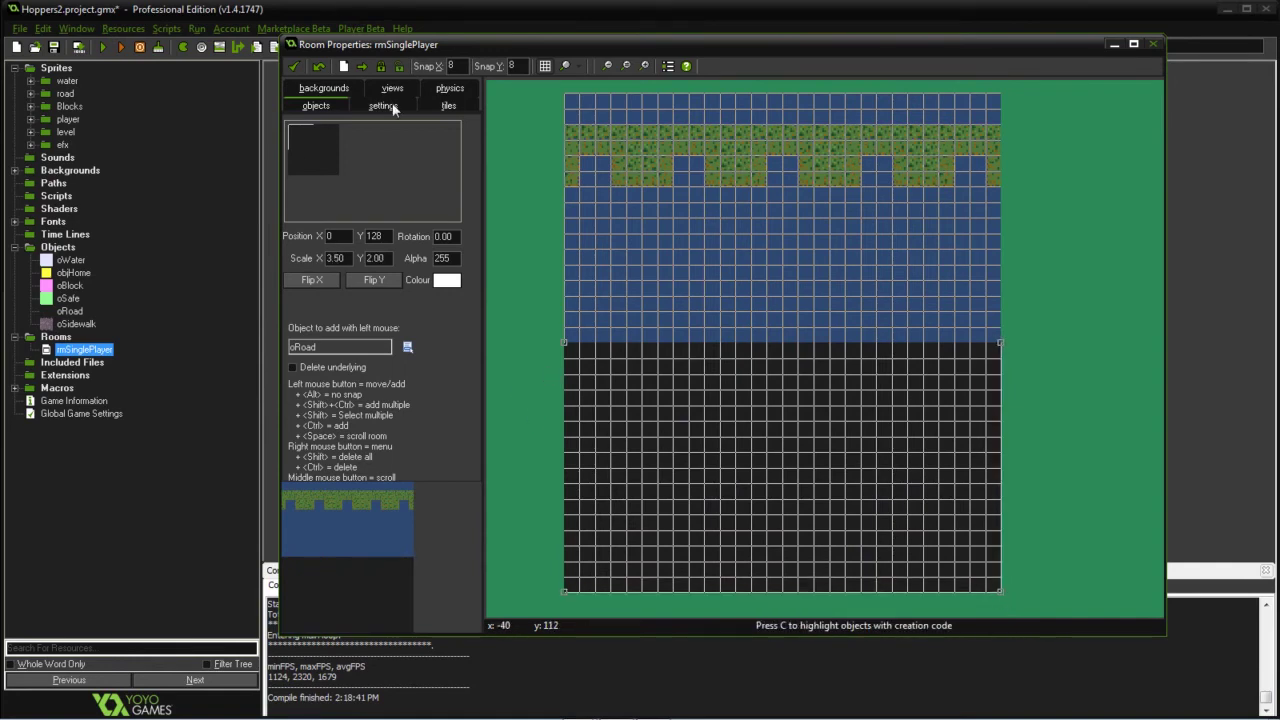
# Step: Place an oSidewalk instance at X 0, Y 224 near the lower end of the road
pyautogui.click(408, 347)
pyautogui.click(457, 444)
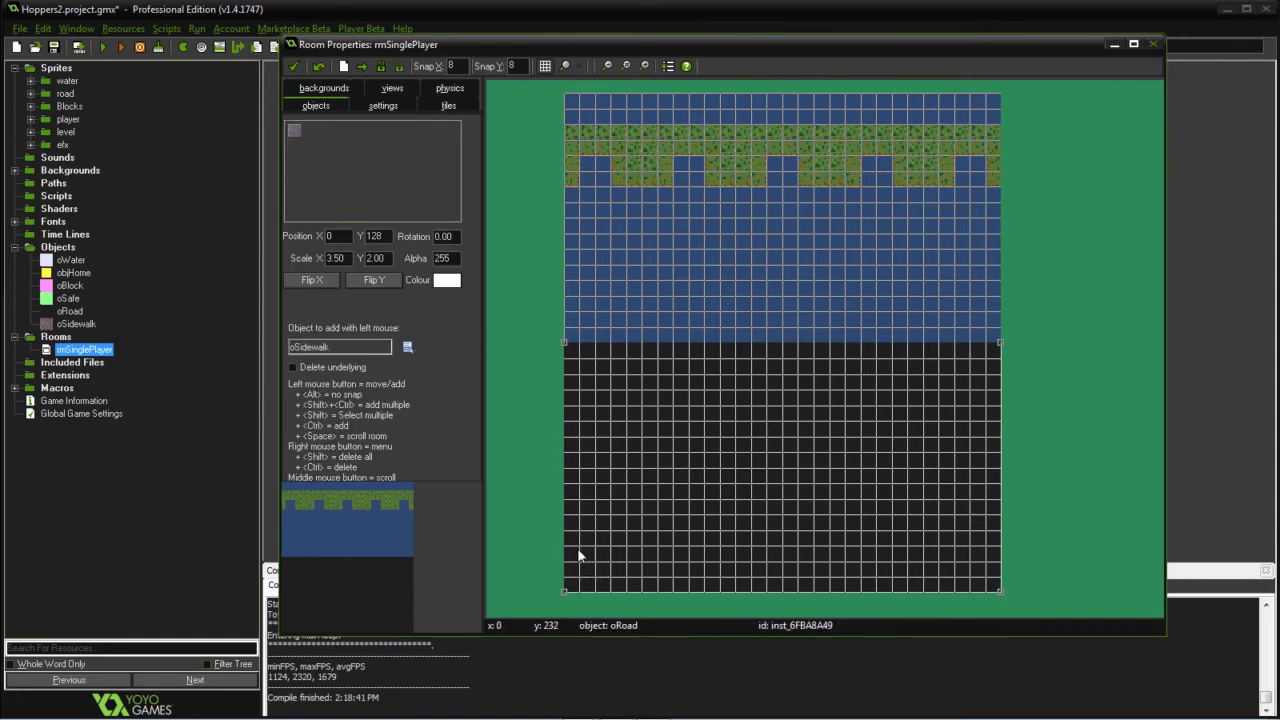
pyautogui.click(571, 548)
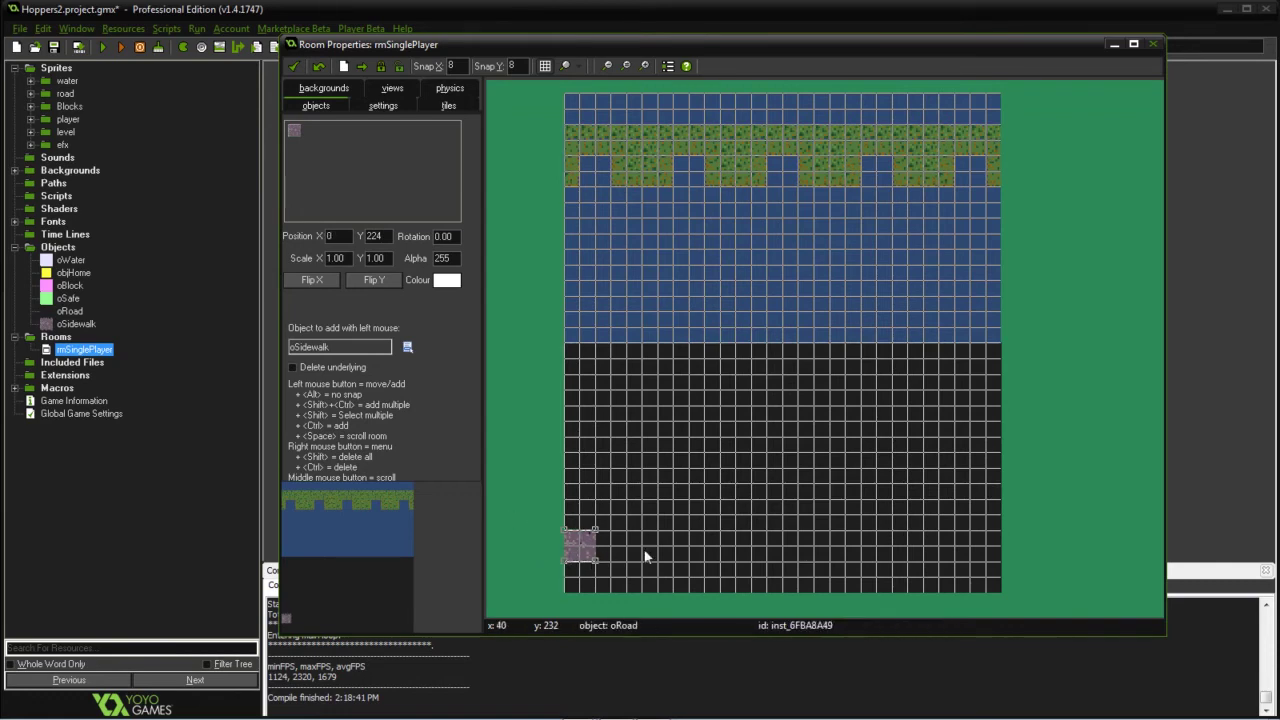
# Step: Place a second oSidewalk instance at X 0, Y 128 and move the large oRoad instance down to Y 136
pyautogui.click(540, 514)
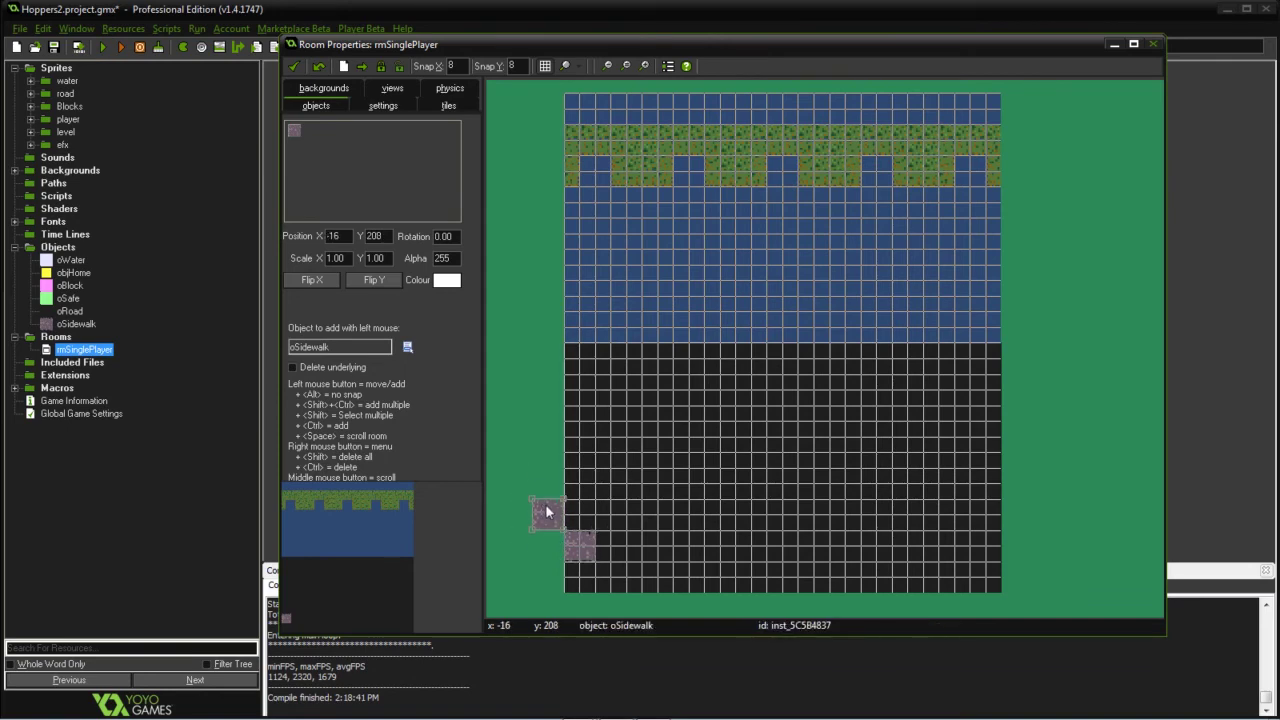
pyautogui.moveTo(546, 503); pyautogui.dragTo(545, 355)
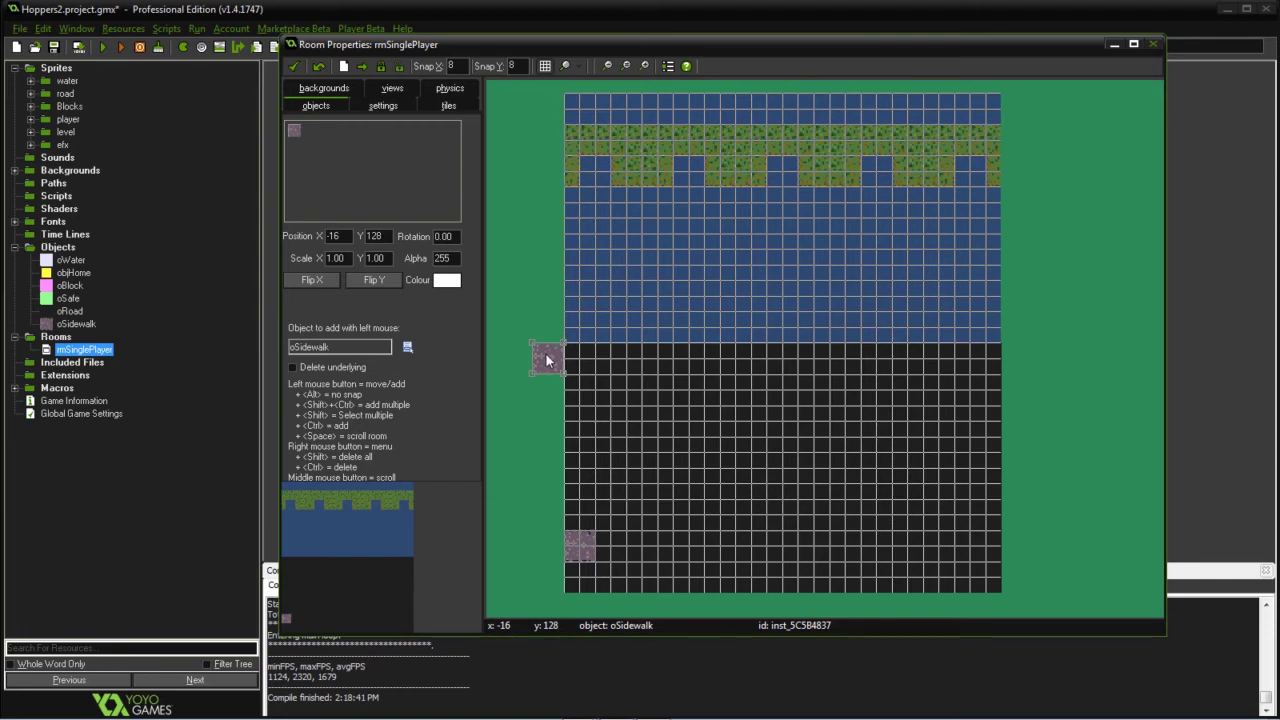
pyautogui.click(720, 409)
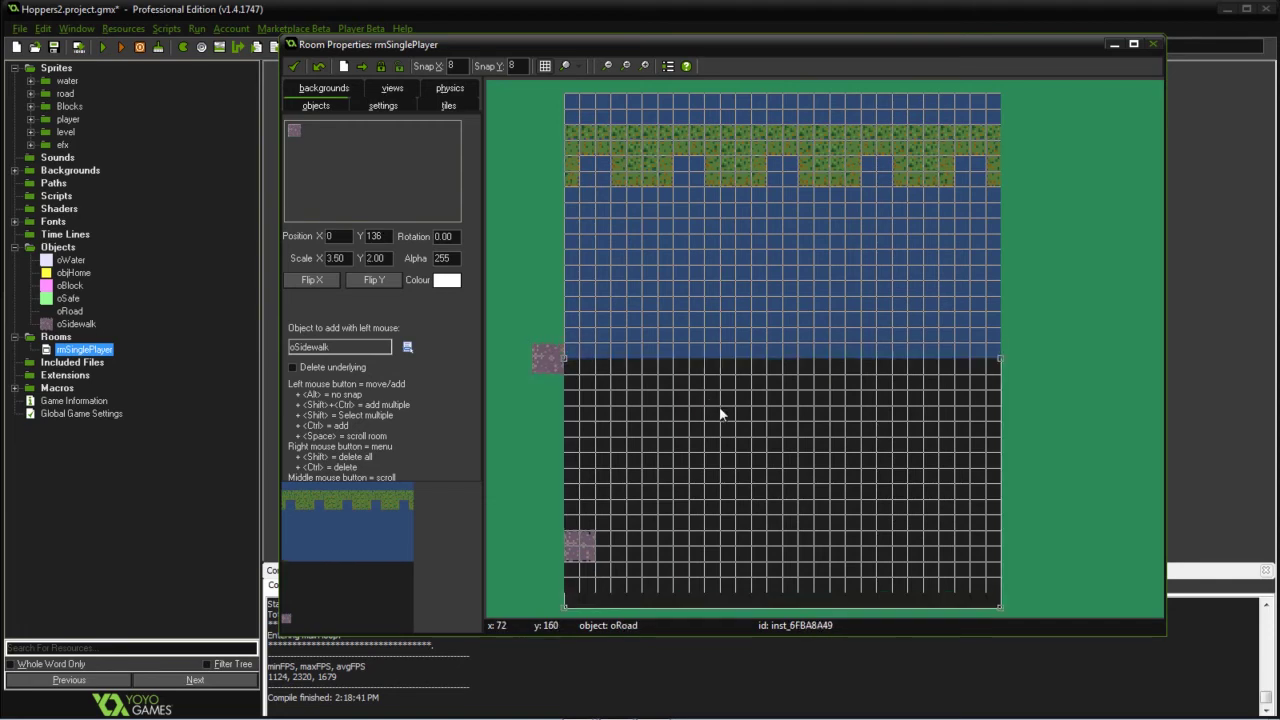
pyautogui.moveTo(547, 358); pyautogui.dragTo(586, 358)
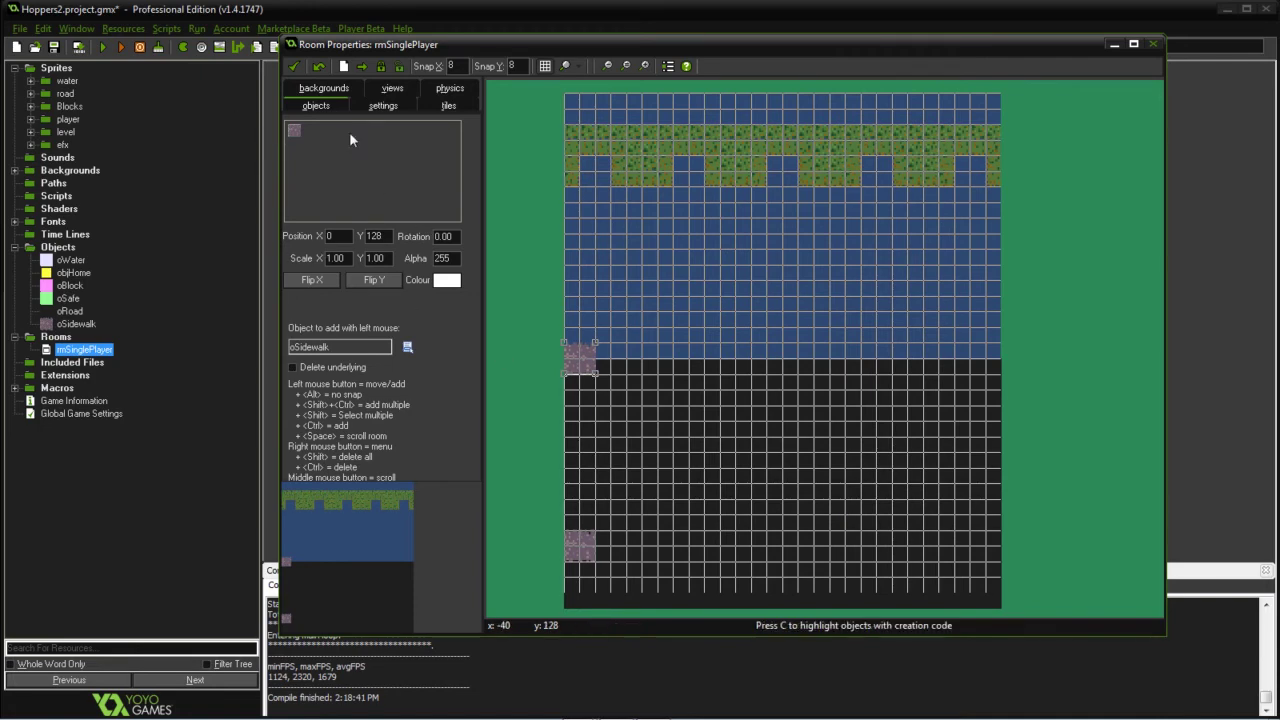
pyautogui.click(75, 313)
pyautogui.moveTo(517, 150); pyautogui.dragTo(531, 260, button='middle')
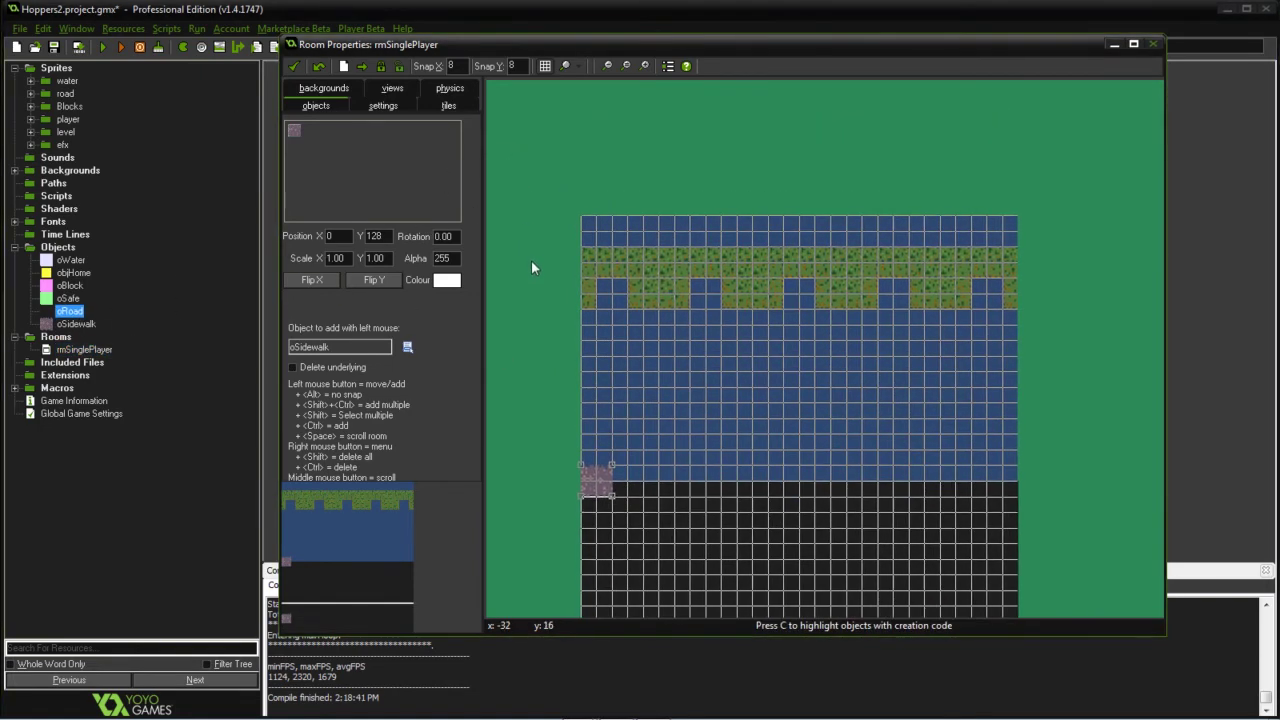
pyautogui.click(525, 208)
pyautogui.rightClick(527, 208)
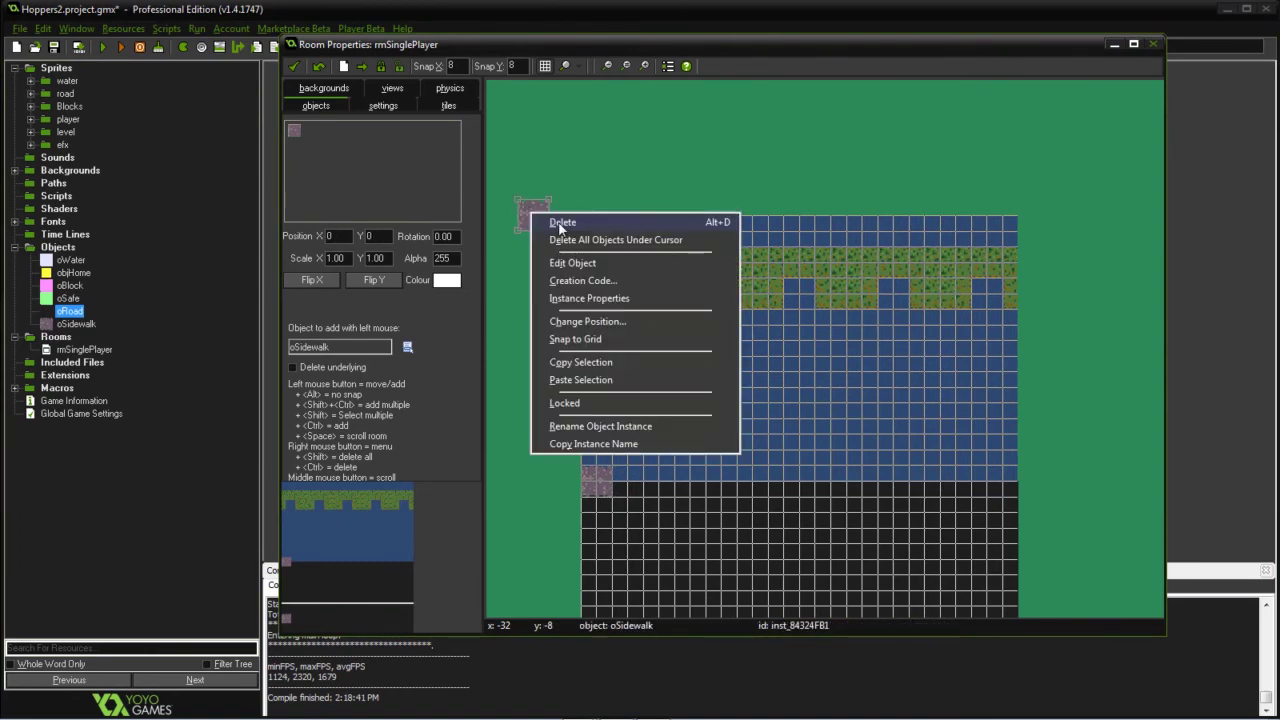
pyautogui.click(552, 226)
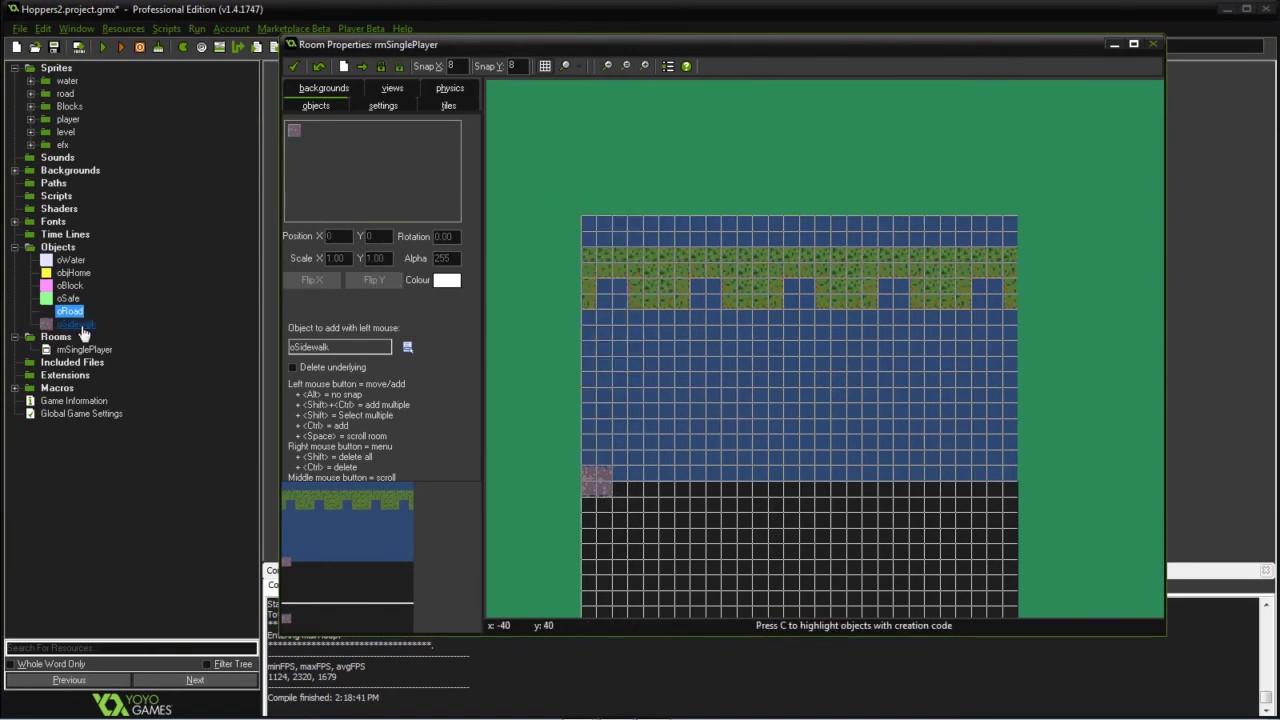
# Step: Place an oRoad instance at X 0, Y -48, stretch it to X scale 3.56 across the room's upper edge, and test-run the game
pyautogui.click(407, 347)
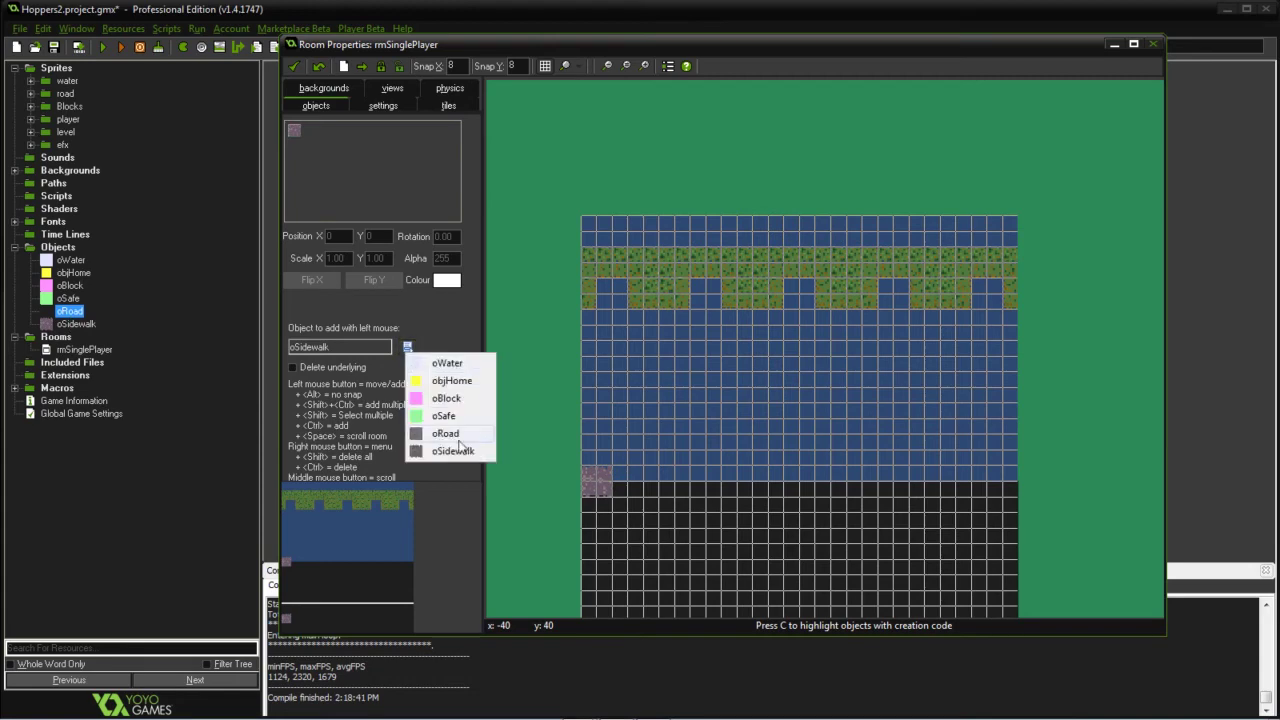
pyautogui.click(455, 445)
pyautogui.click(535, 207)
pyautogui.moveTo(535, 207); pyautogui.dragTo(587, 141)
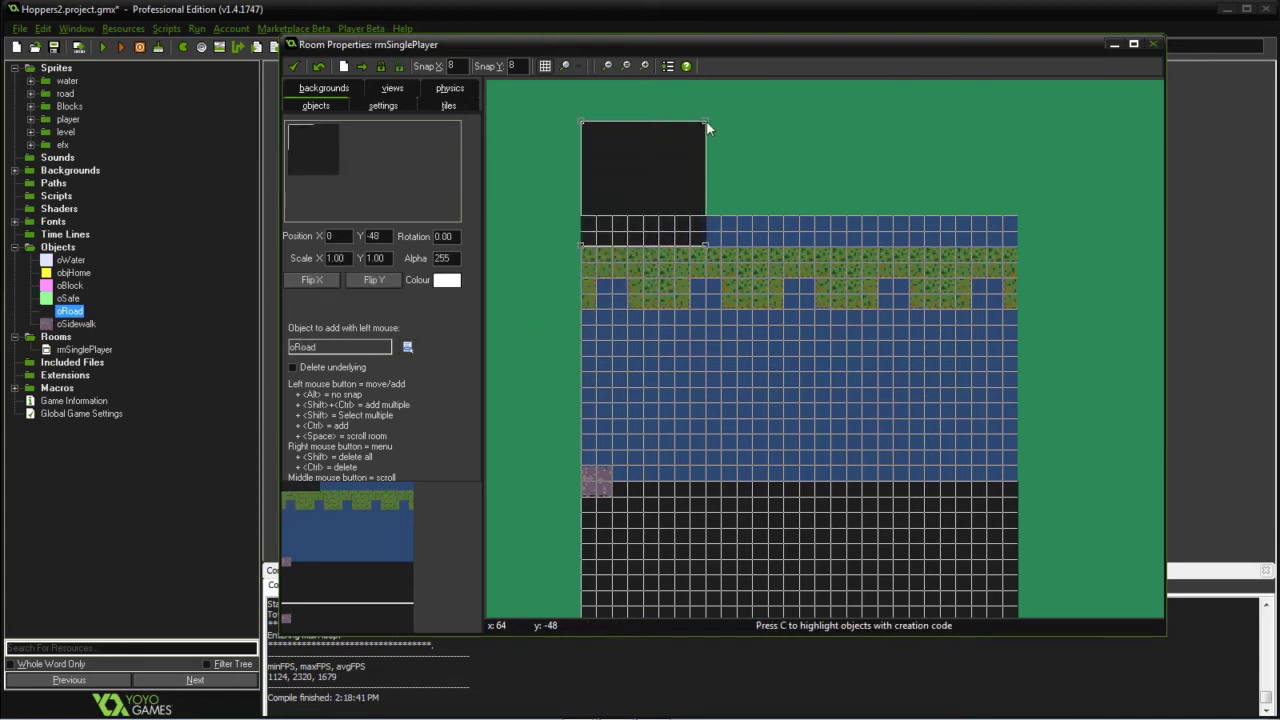
pyautogui.moveTo(706, 122); pyautogui.dragTo(1024, 247)
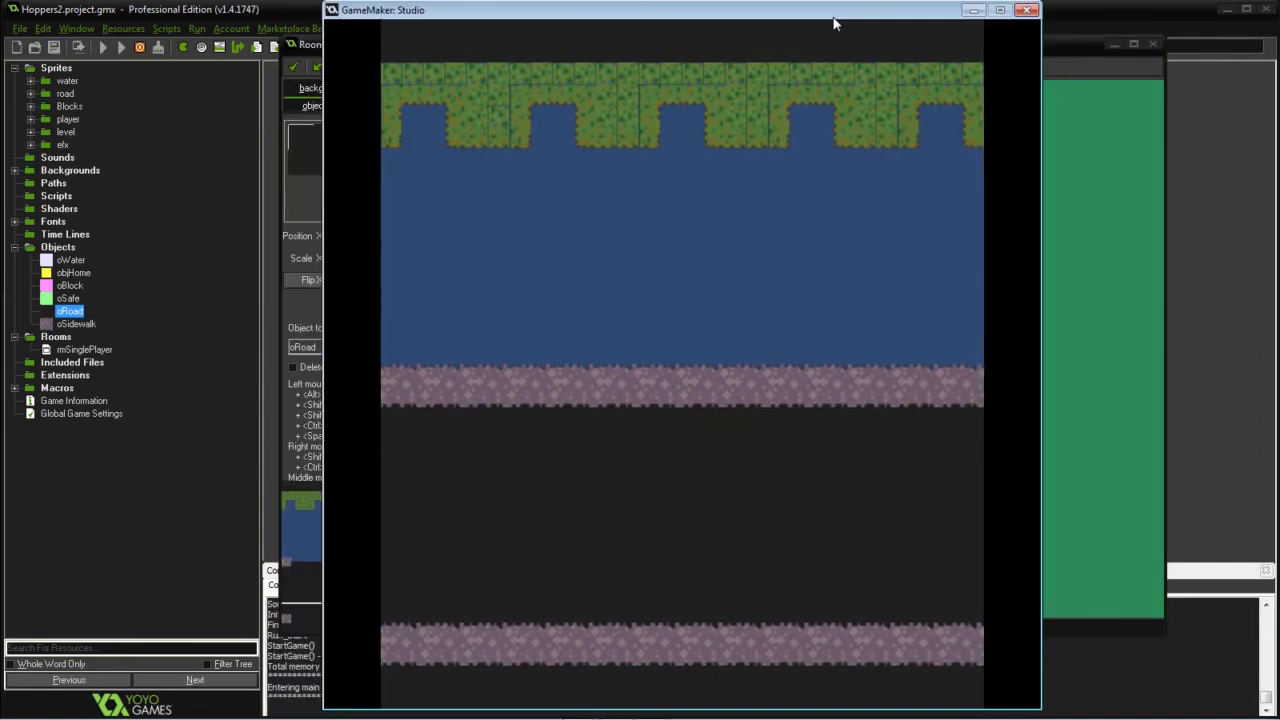
pyautogui.click(835, 22)
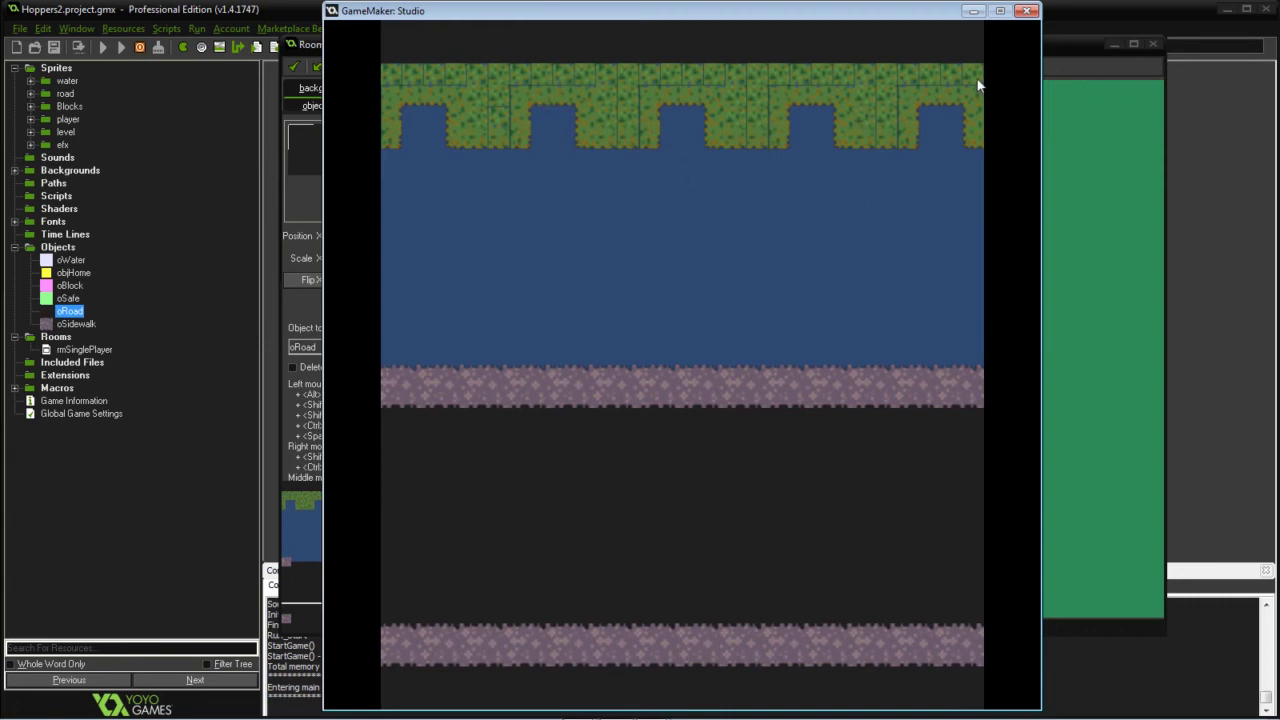
pyautogui.click(1028, 12)
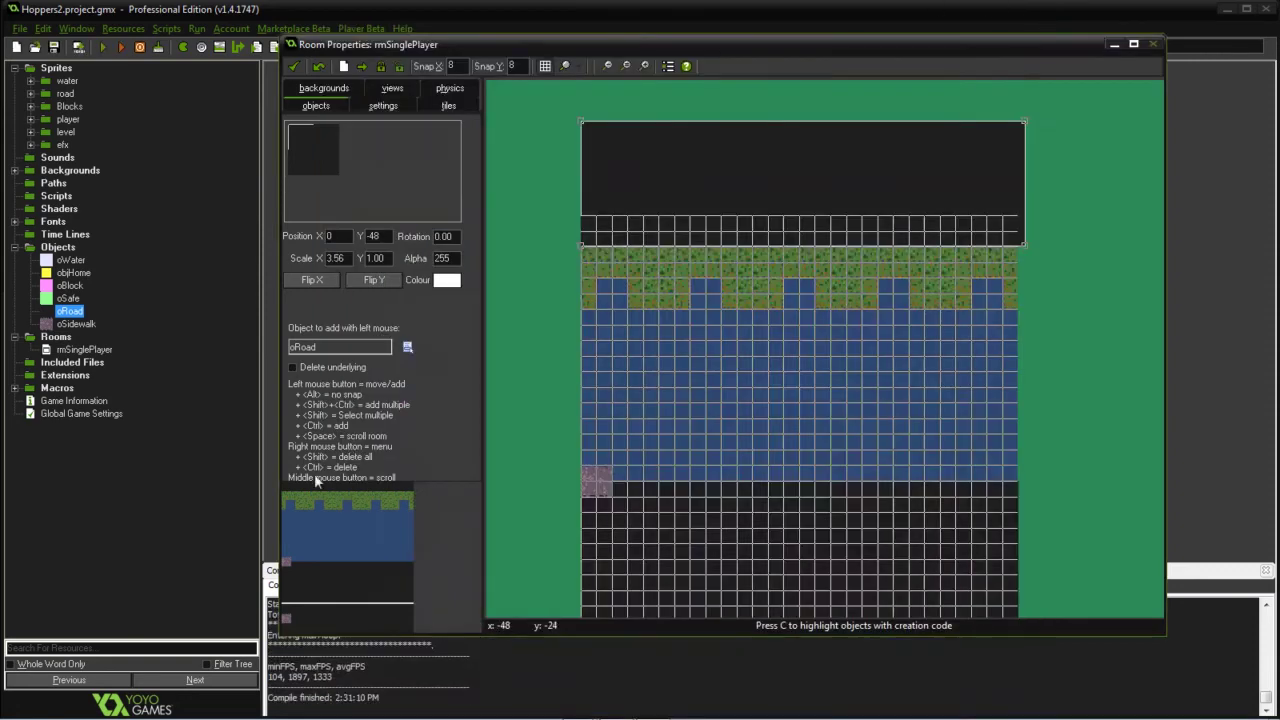
# Step: Turn off "Interpolate colors between pixels" in the Windows graphics options of the Global Game Settings and test-run the game
pyautogui.doubleClick(55, 414)
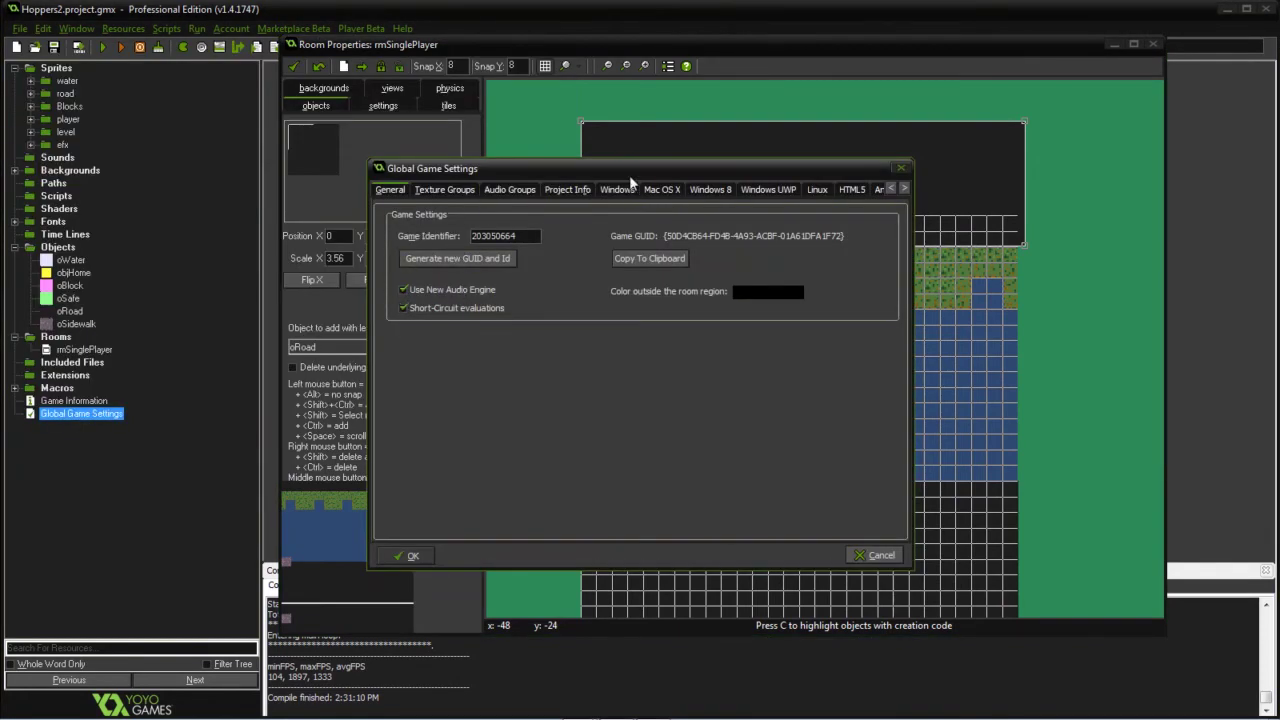
pyautogui.click(706, 191)
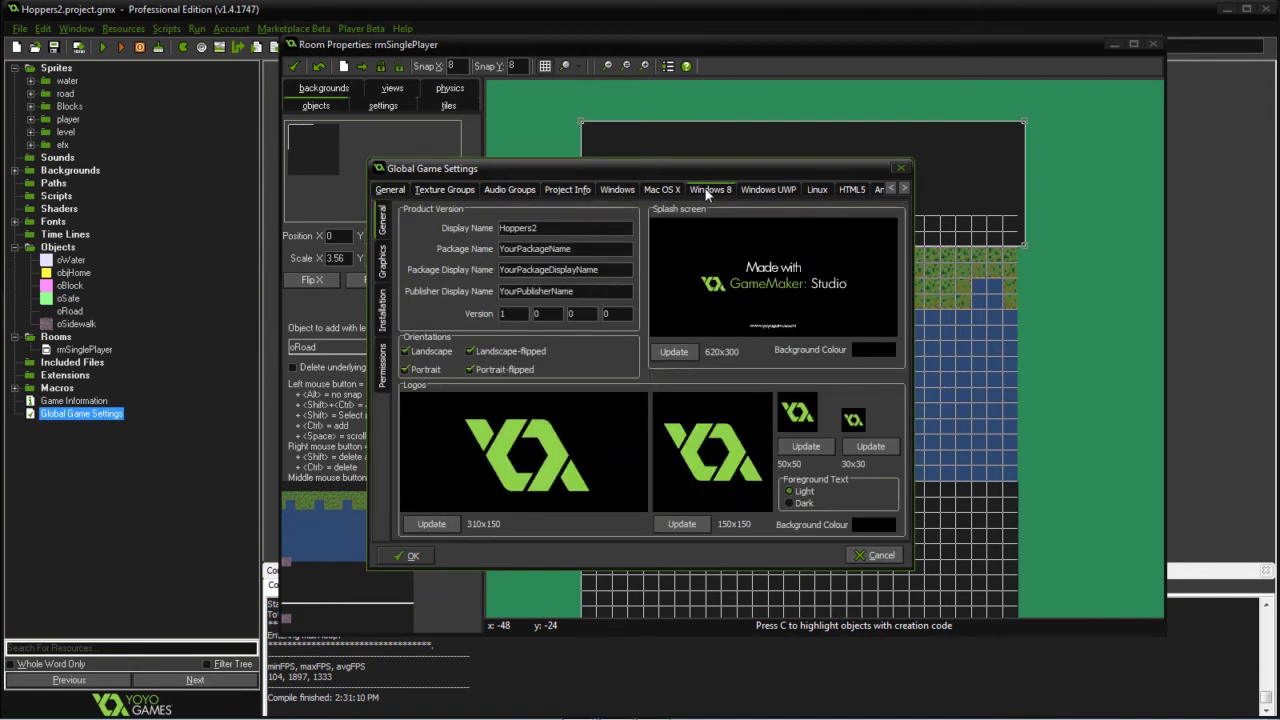
pyautogui.click(384, 270)
pyautogui.click(390, 222)
pyautogui.click(617, 189)
pyautogui.click(382, 268)
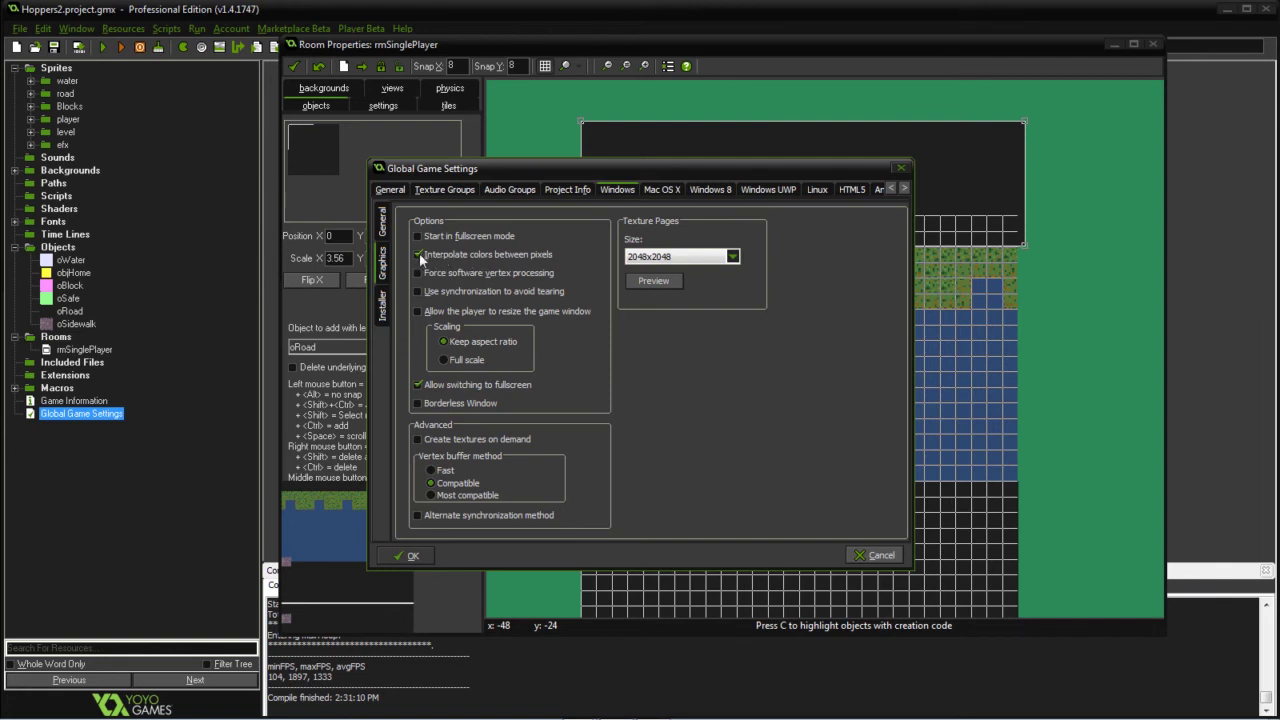
pyautogui.click(410, 556)
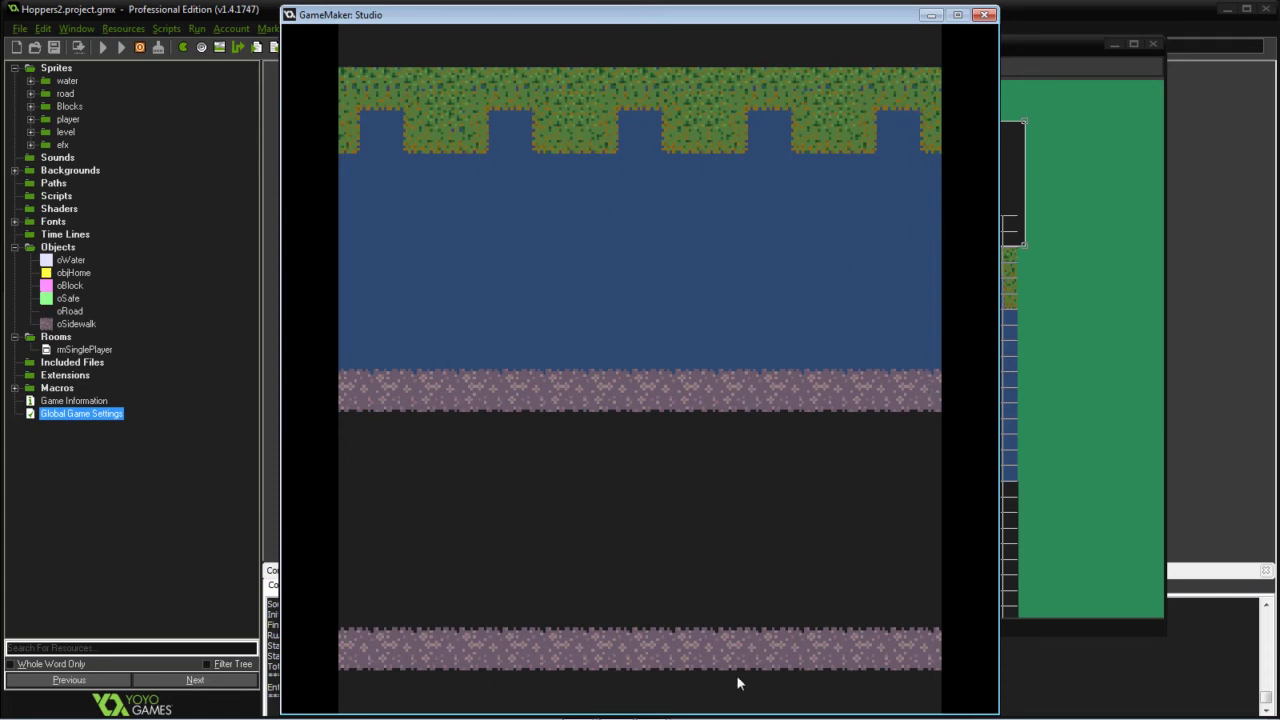
pyautogui.click(985, 14)
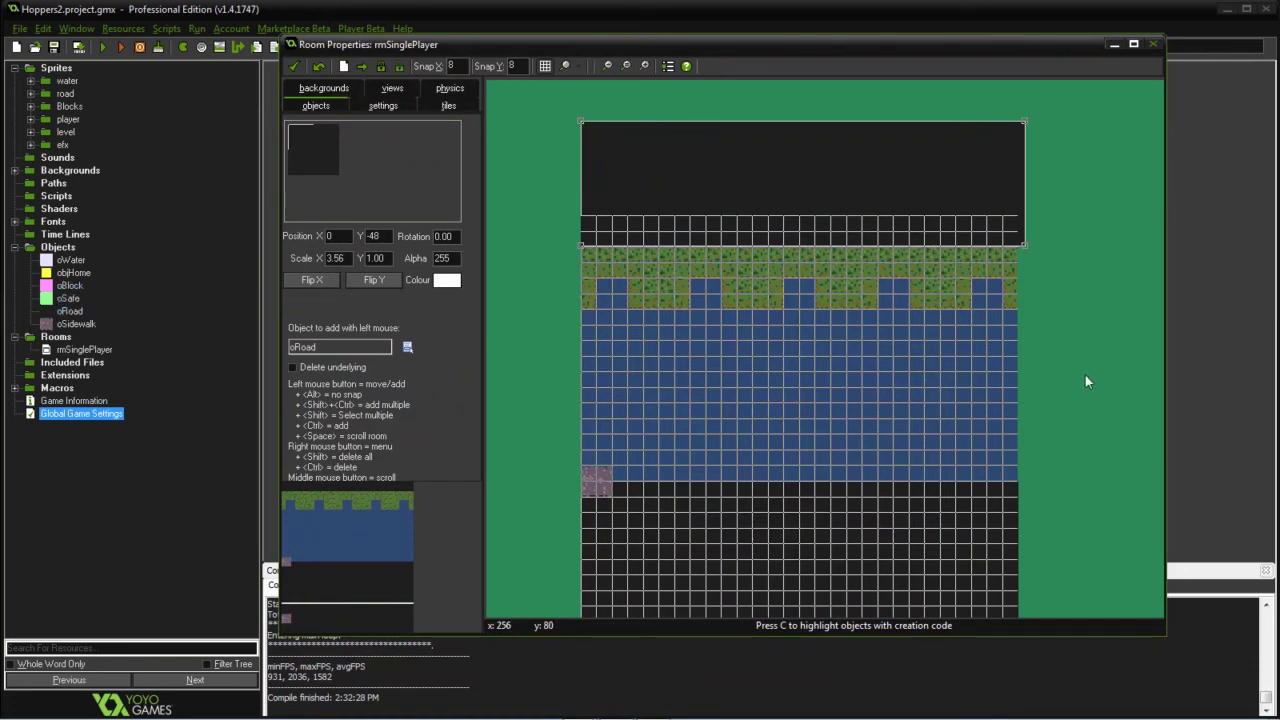
# Step: Place five objHome instances at Y 32, one in each water gap of the grass bank
pyautogui.scroll(-1, 1100, 380)
pyautogui.moveTo(1113, 380); pyautogui.dragTo(1046, 295, button='middle')
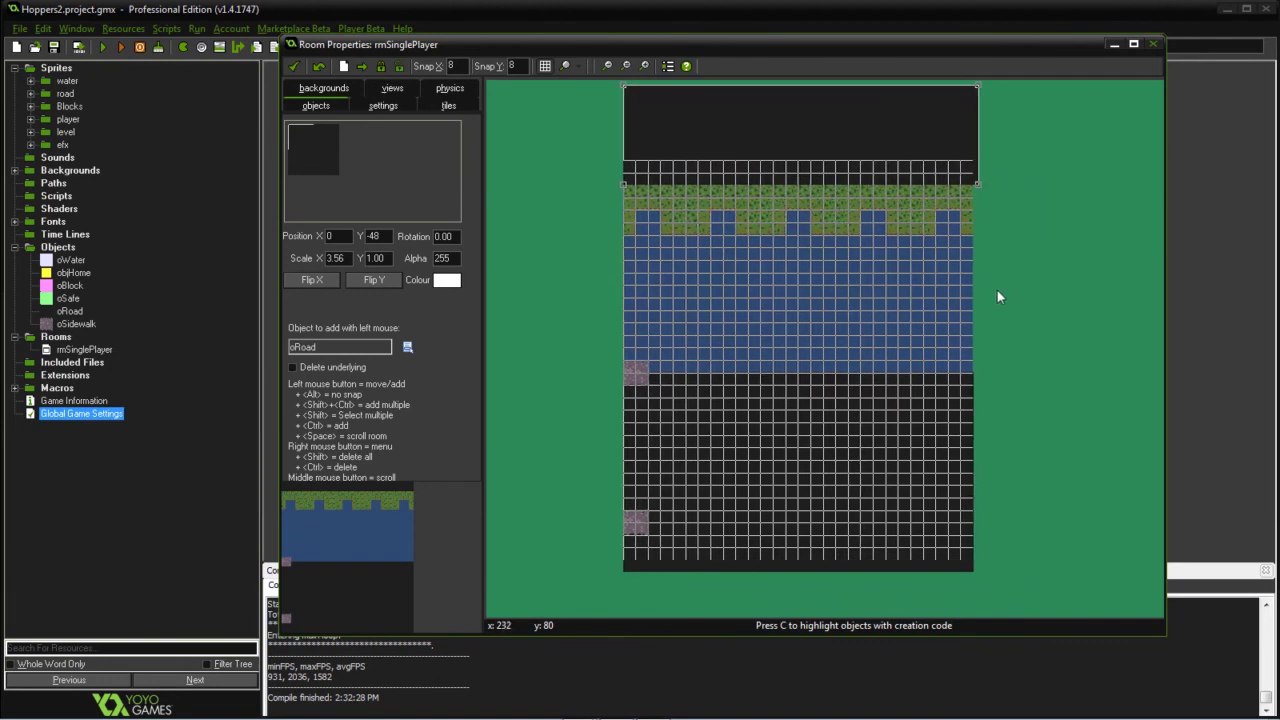
pyautogui.click(90, 272)
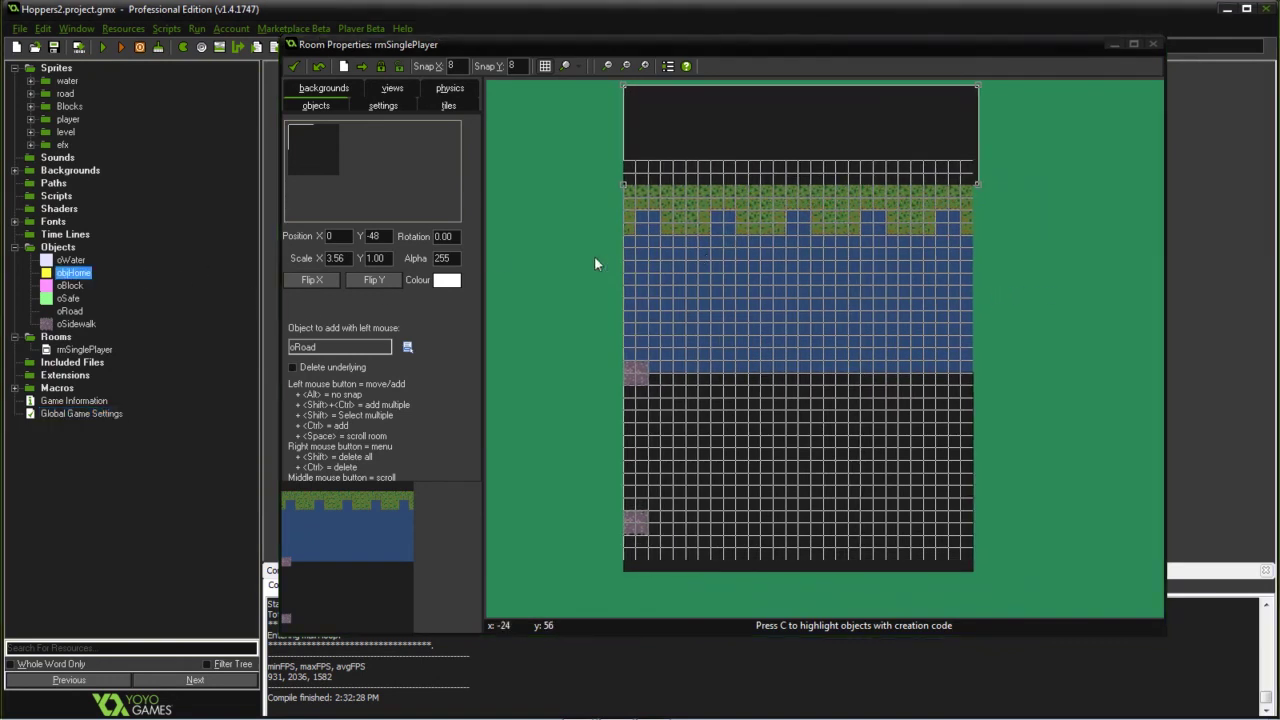
pyautogui.click(408, 347)
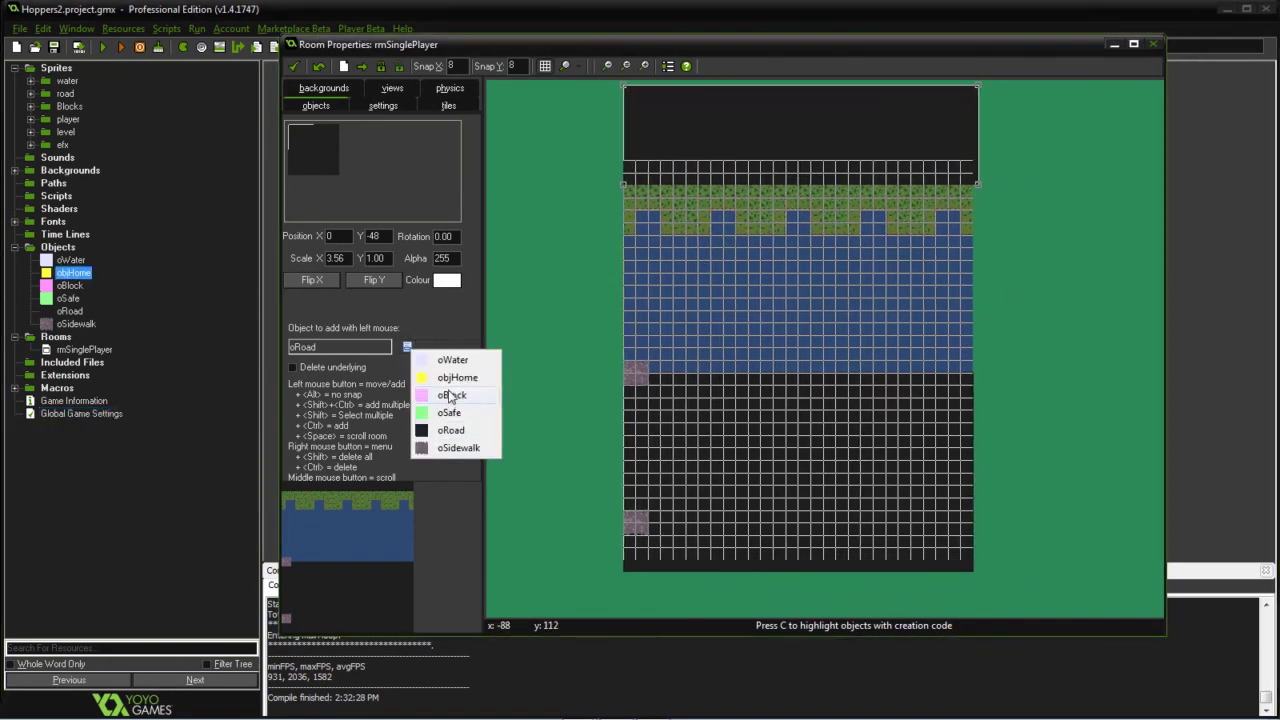
pyautogui.click(450, 364)
pyautogui.click(648, 221)
pyautogui.click(698, 247)
pyautogui.moveTo(698, 247); pyautogui.dragTo(723, 221)
pyautogui.click(798, 221)
pyautogui.click(873, 221)
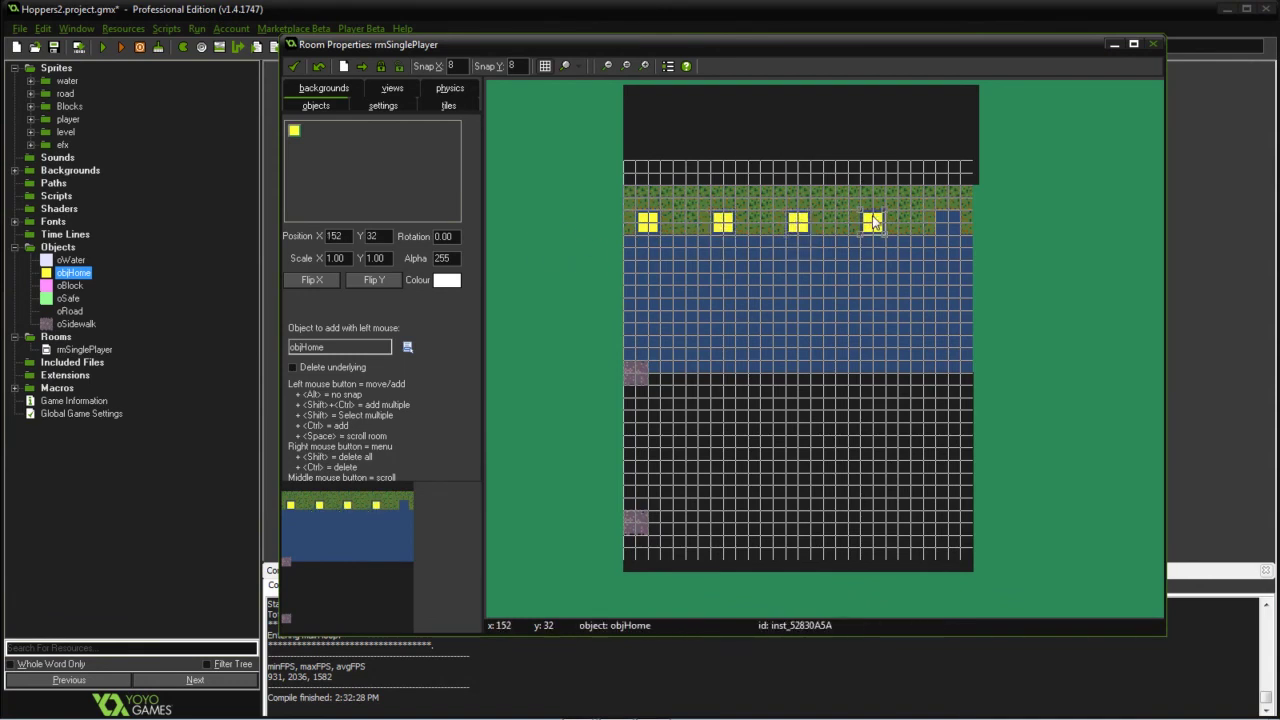
pyautogui.click(948, 221)
# Step: Place an oSafe instance at X 0, Y 128 and stretch it over the road and sidewalks to scale 14 by 8
pyautogui.click(408, 347)
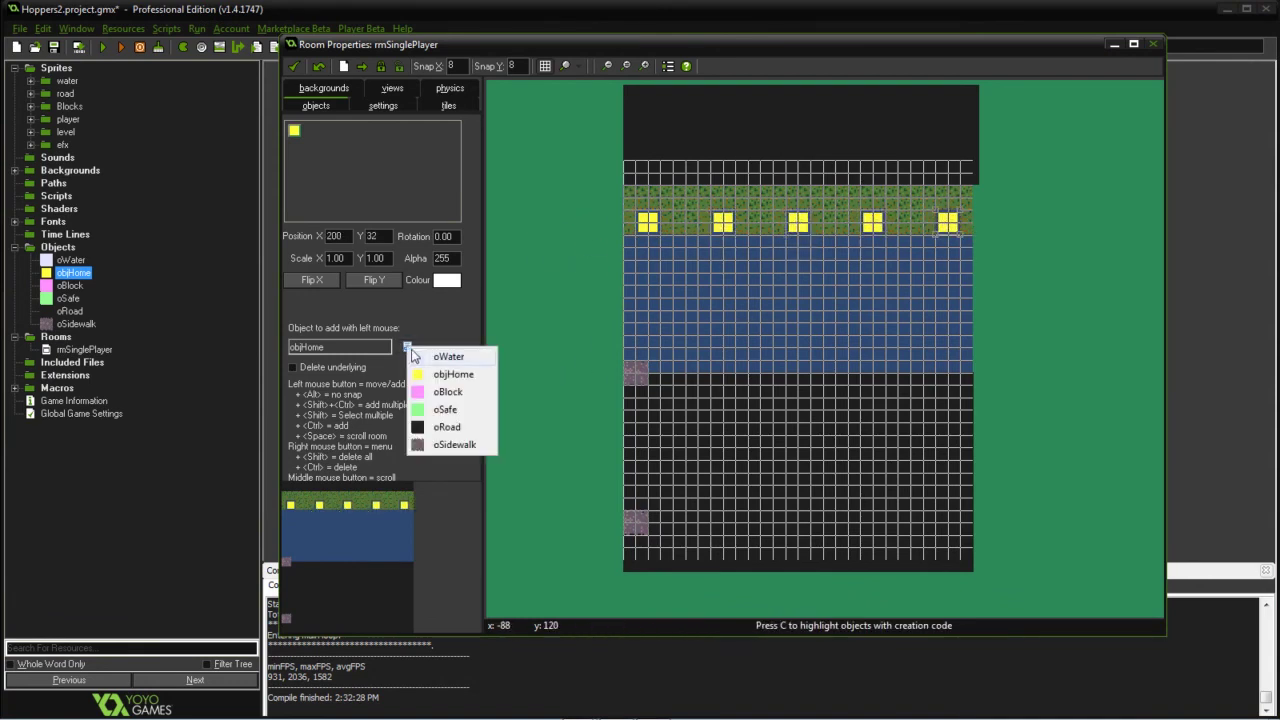
pyautogui.click(446, 409)
pyautogui.click(545, 401)
pyautogui.moveTo(545, 401); pyautogui.dragTo(983, 558)
pyautogui.moveTo(577, 480); pyautogui.dragTo(651, 480)
pyautogui.moveTo(1024, 562); pyautogui.dragTo(984, 564)
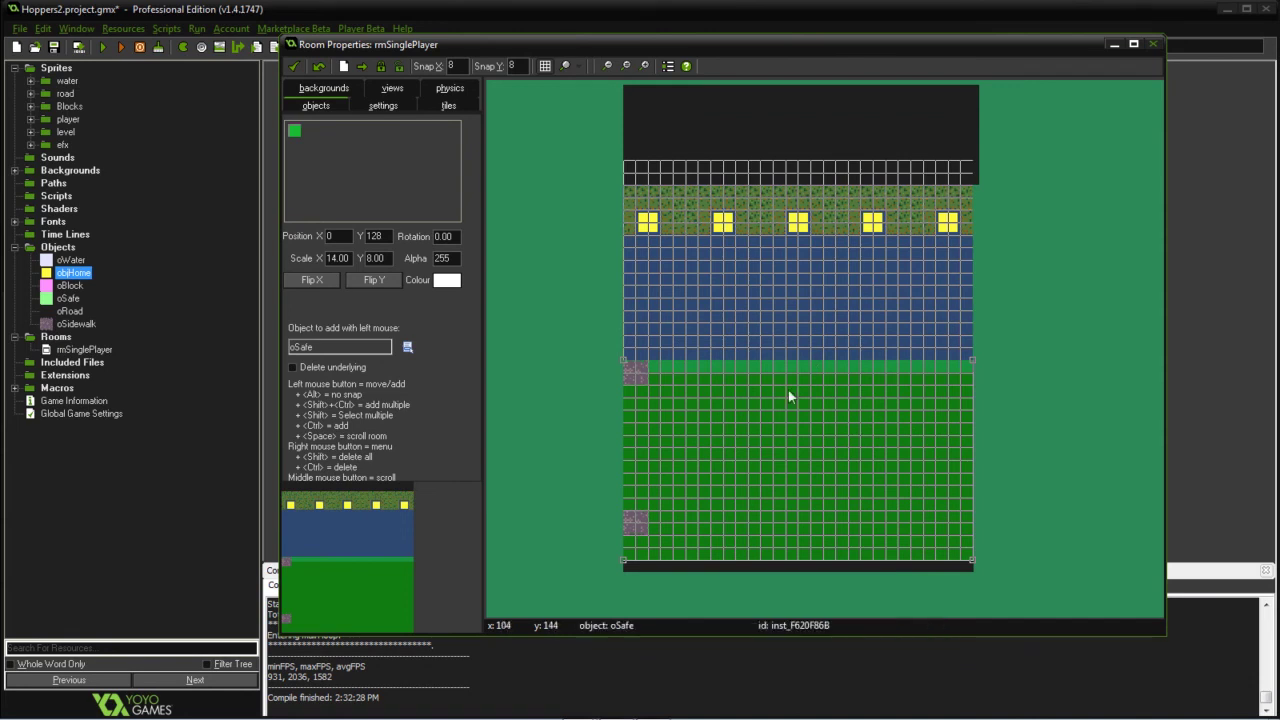
# Step: Place an oBlock instance at X 0, Y 240, stretch it to X scale 14 below the lower sidewalk, and test-run the game
pyautogui.click(408, 347)
pyautogui.click(451, 398)
pyautogui.moveTo(552, 540); pyautogui.dragTo(978, 561)
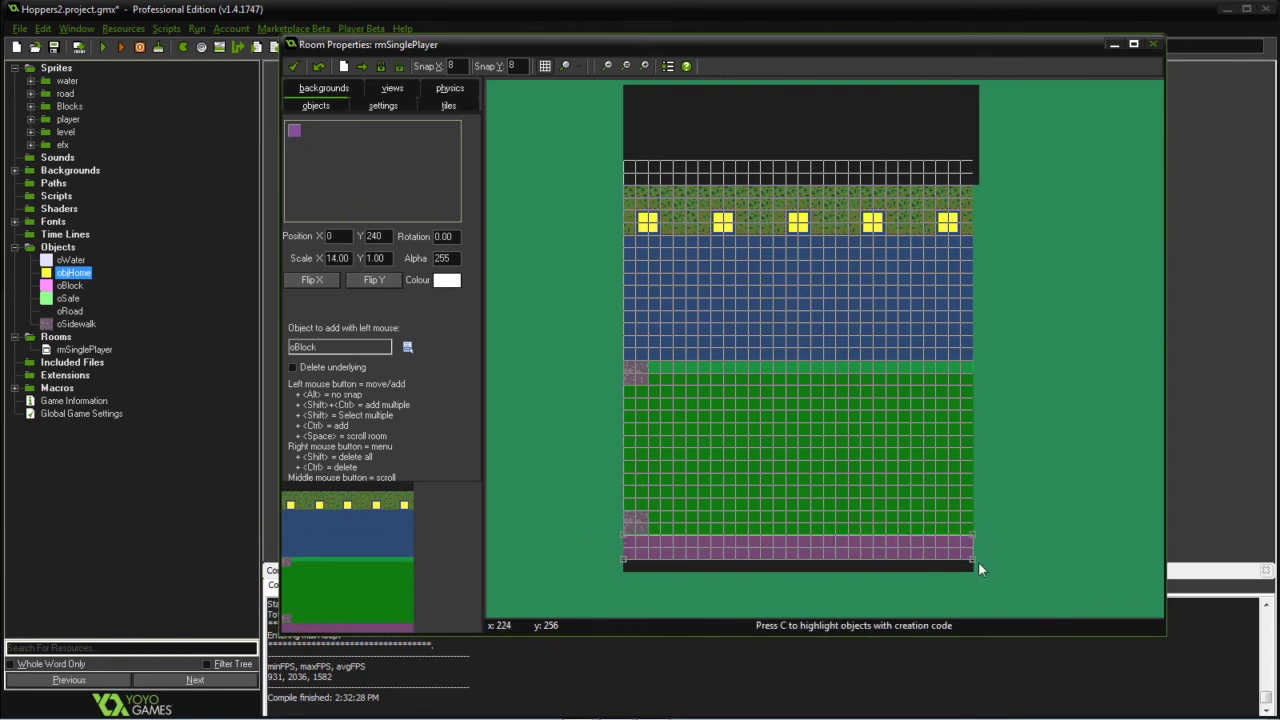
pyautogui.click(103, 48)
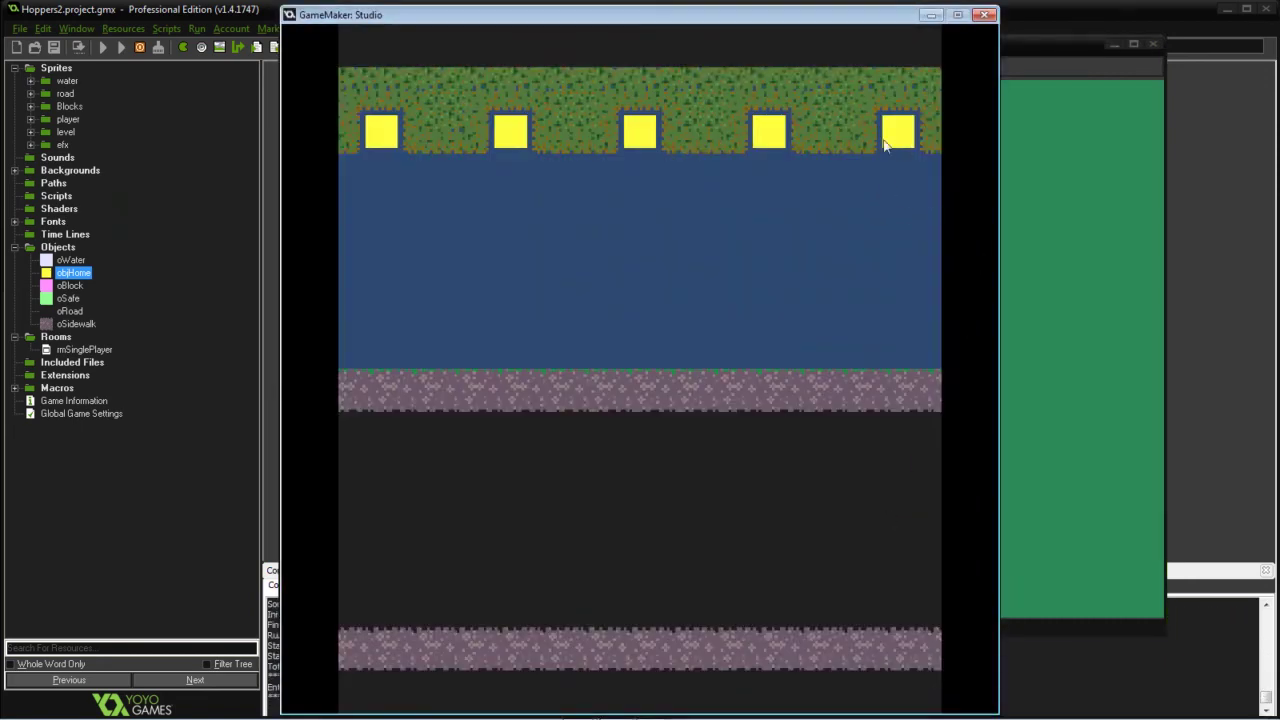
pyautogui.click(985, 14)
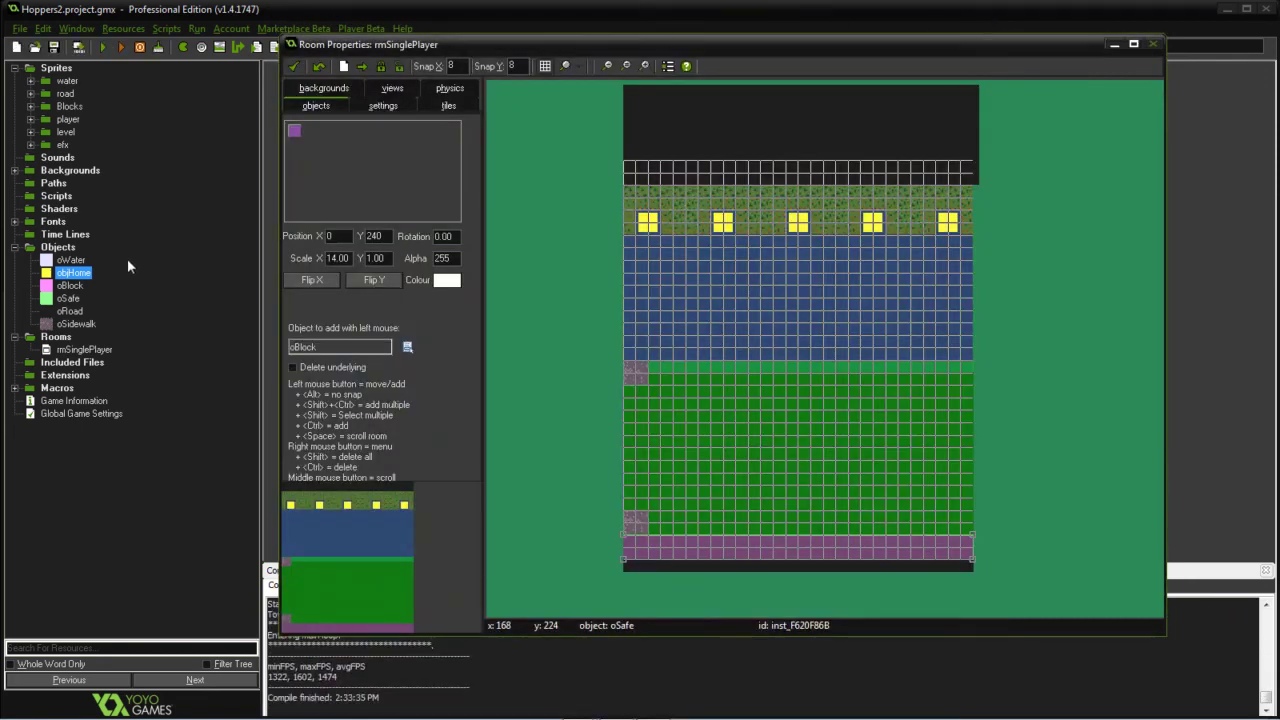
# Step: Change objHome's Set Visibility code to if (!debug_mode) {image_alpha=0.0;} and copy that line
pyautogui.doubleClick(130, 272)
pyautogui.doubleClick(650, 88)
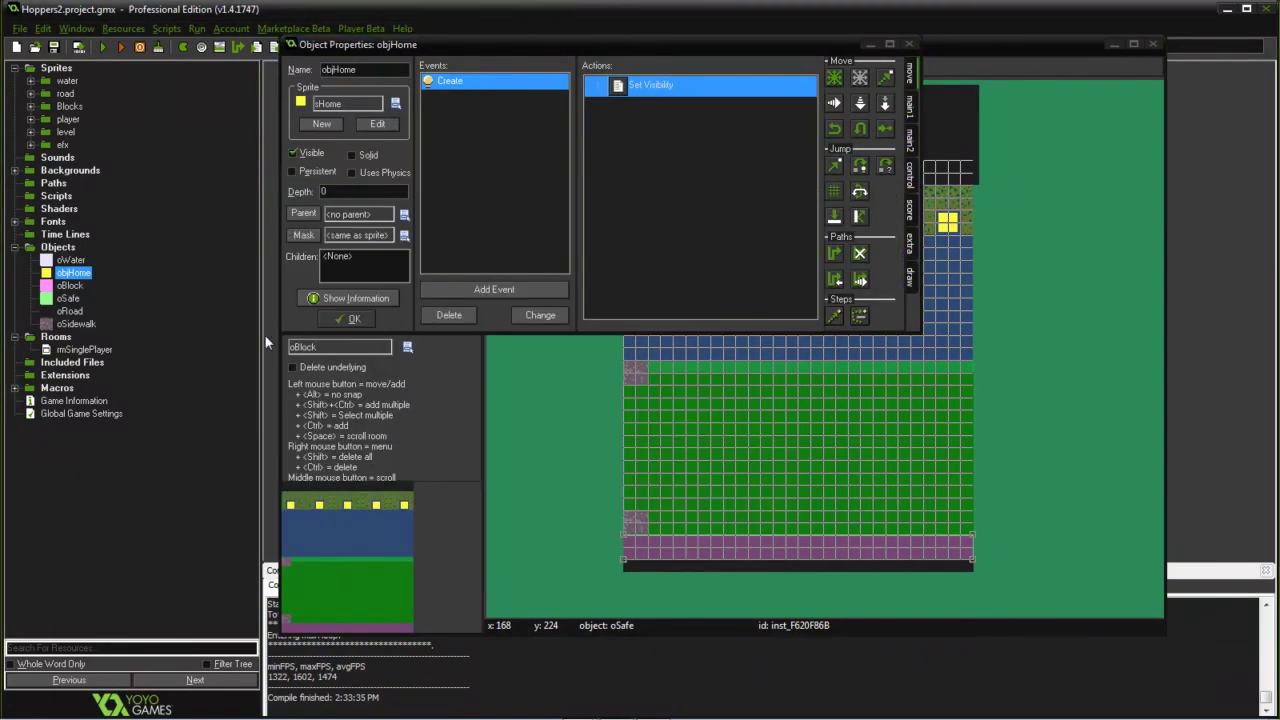
pyautogui.click(549, 276)
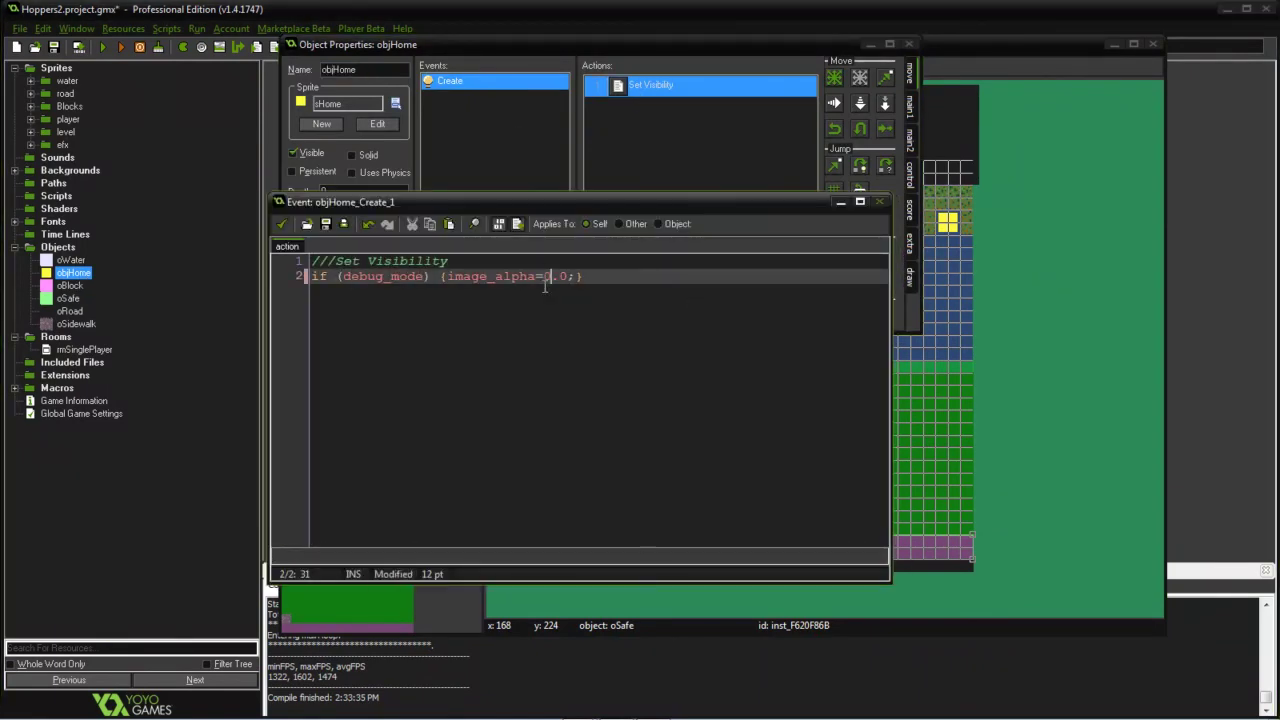
pyautogui.press('BackSpace')
pyautogui.write('0')
pyautogui.moveTo(579, 280); pyautogui.dragTo(285, 282)
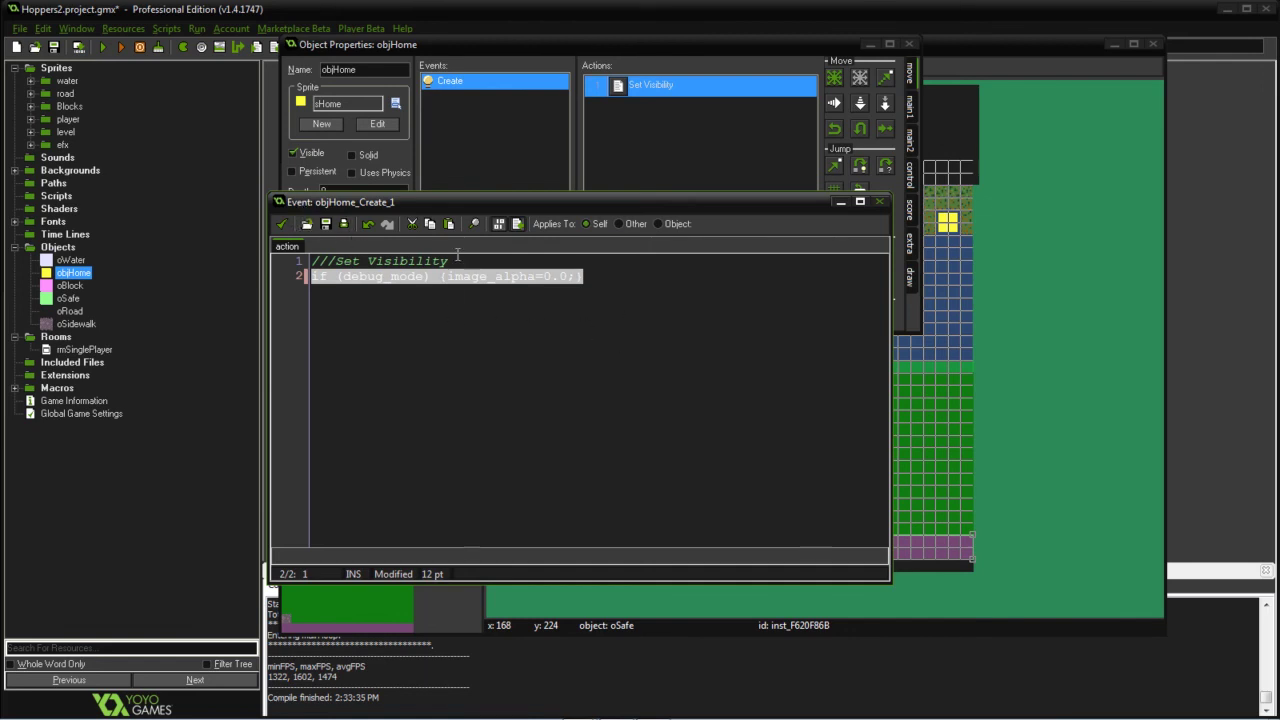
pyautogui.click(546, 277)
pyautogui.click(344, 277)
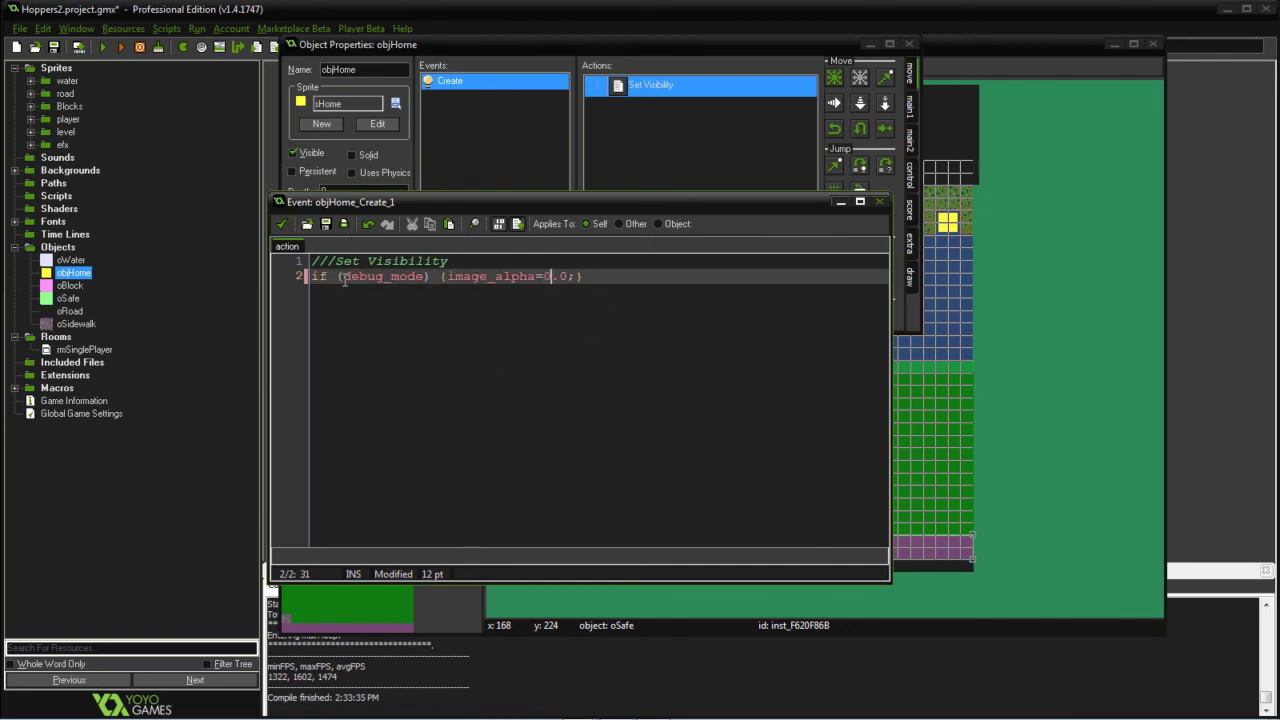
pyautogui.write('!')
pyautogui.moveTo(595, 278); pyautogui.dragTo(280, 282)
pyautogui.hotkey('ctrl', 'c')
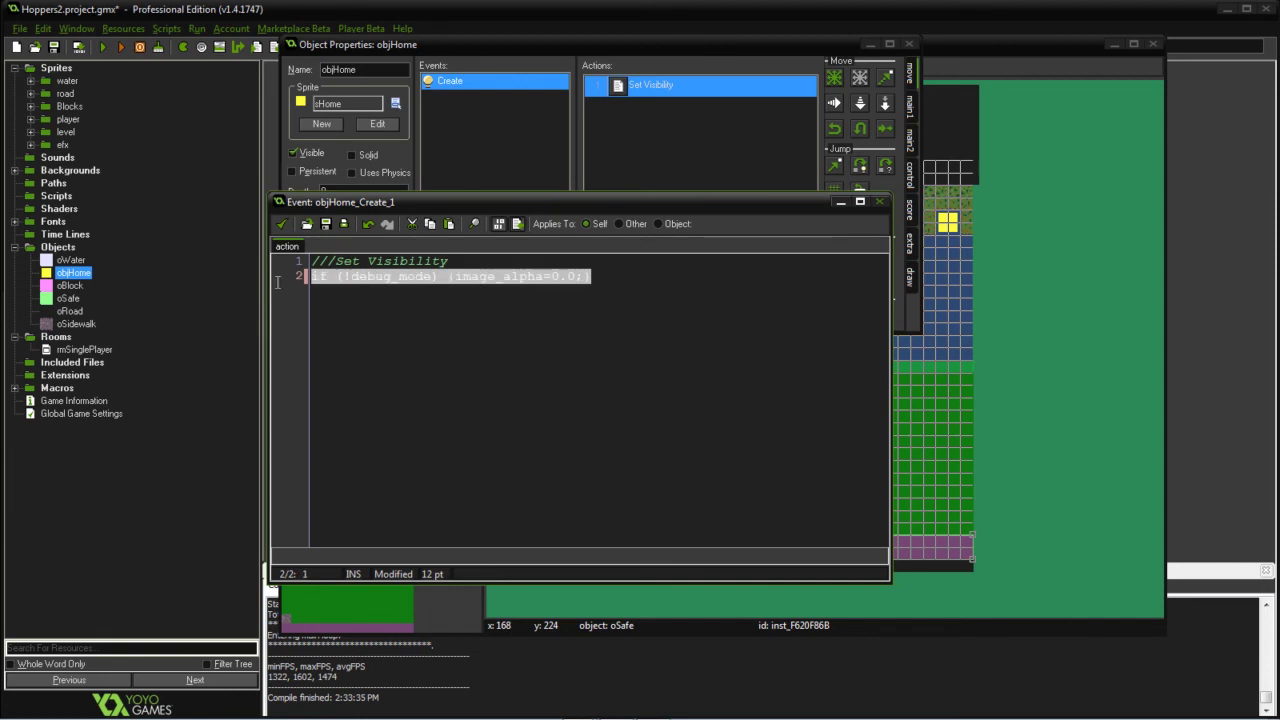
pyautogui.click(282, 224)
# Step: Replace the visibility code in the Create events of oBlock and oSafe with the copied line
pyautogui.doubleClick(68, 285)
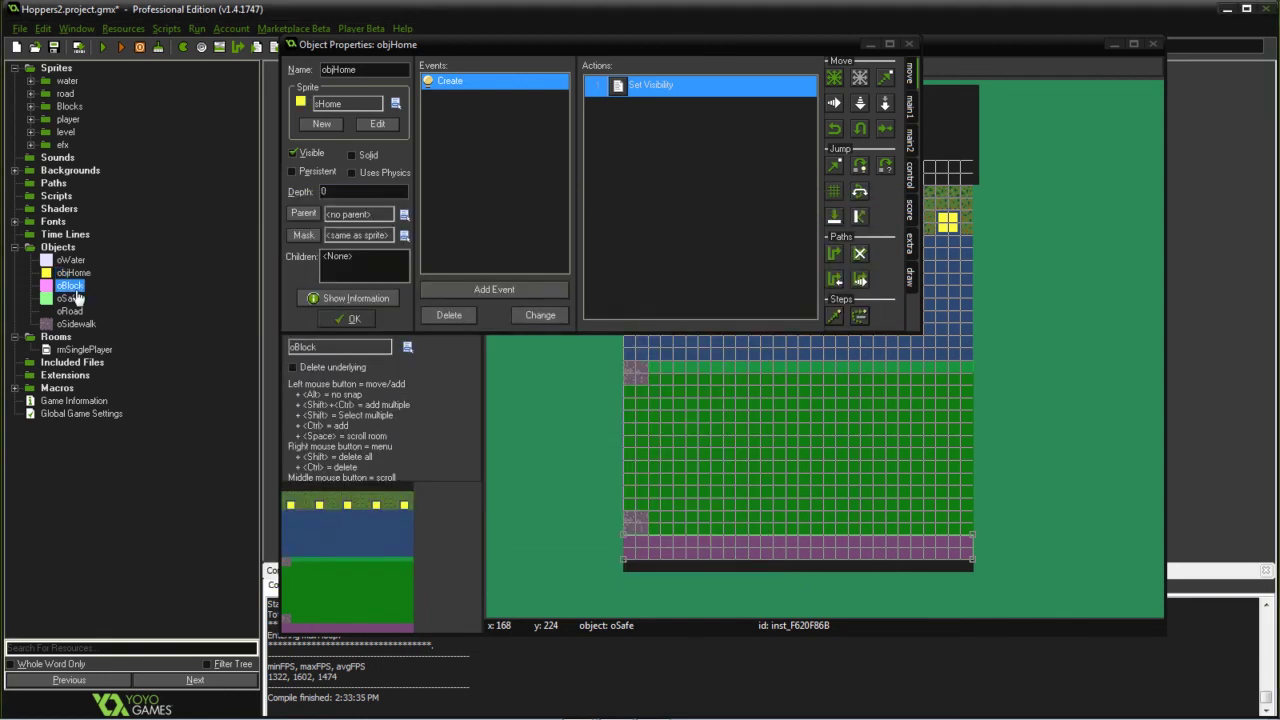
pyautogui.doubleClick(650, 85)
pyautogui.hotkey('ctrl', 'v')
pyautogui.click(710, 412)
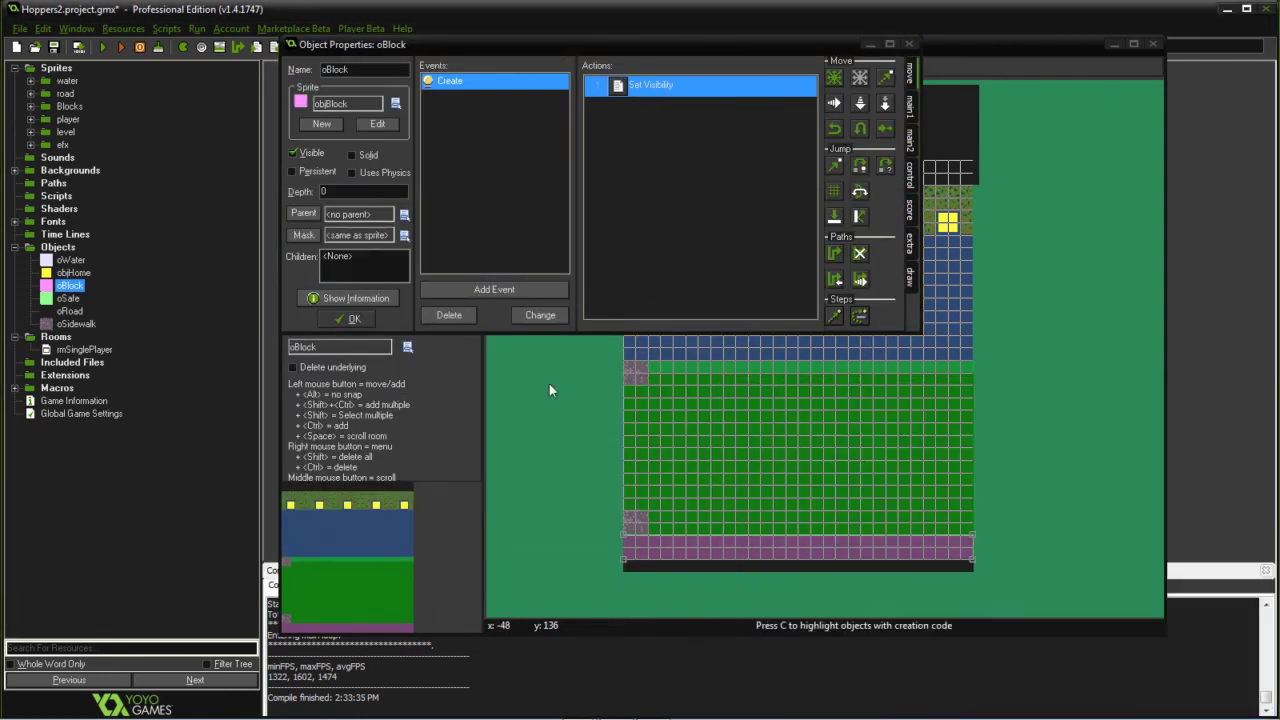
pyautogui.doubleClick(68, 298)
pyautogui.doubleClick(763, 264)
pyautogui.click(563, 360)
# Step: Set oSafe's depth to -10 and accept the oSafe and oBlock object properties
pyautogui.click(211, 251)
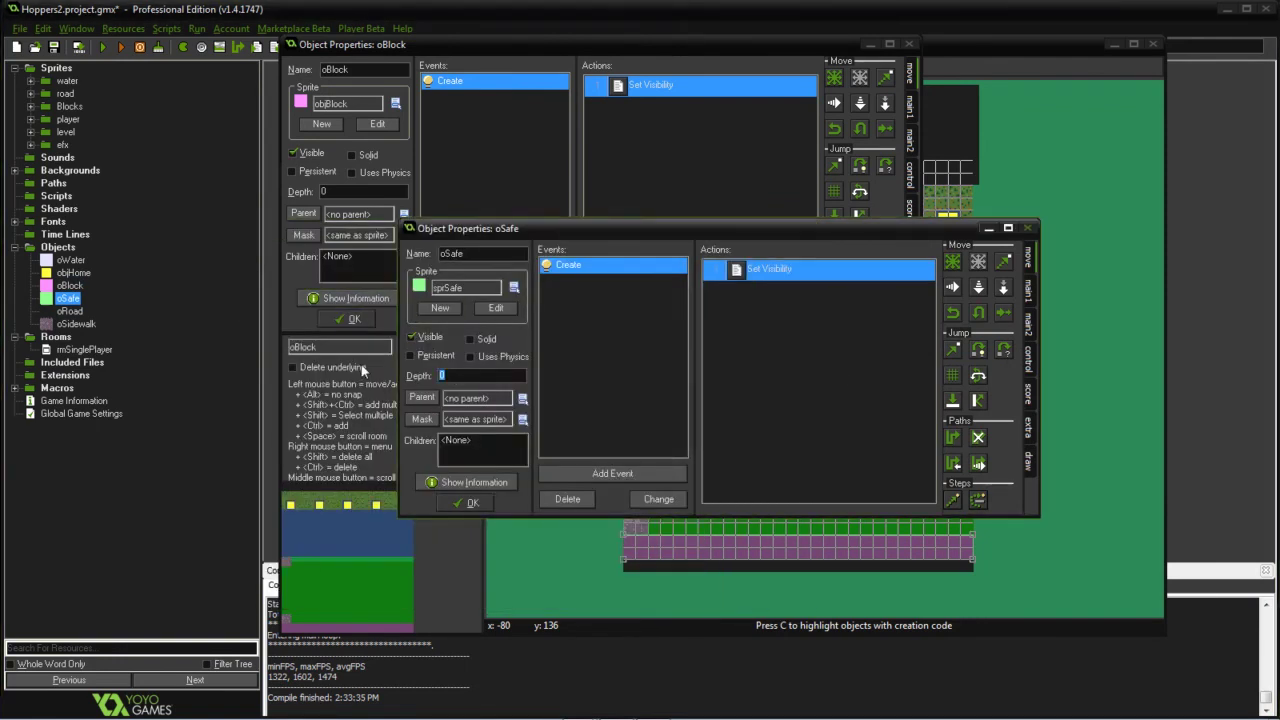
pyautogui.write('-10')
pyautogui.press('Return')
pyautogui.click(470, 503)
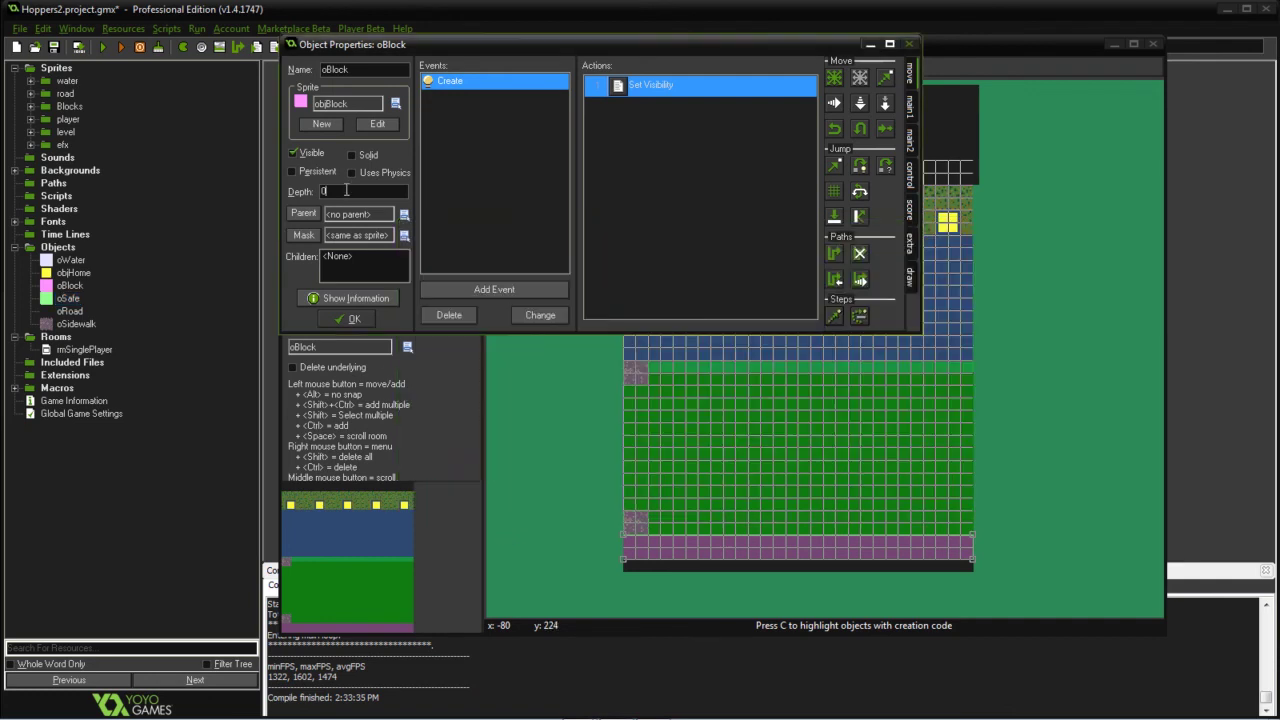
pyautogui.click(354, 319)
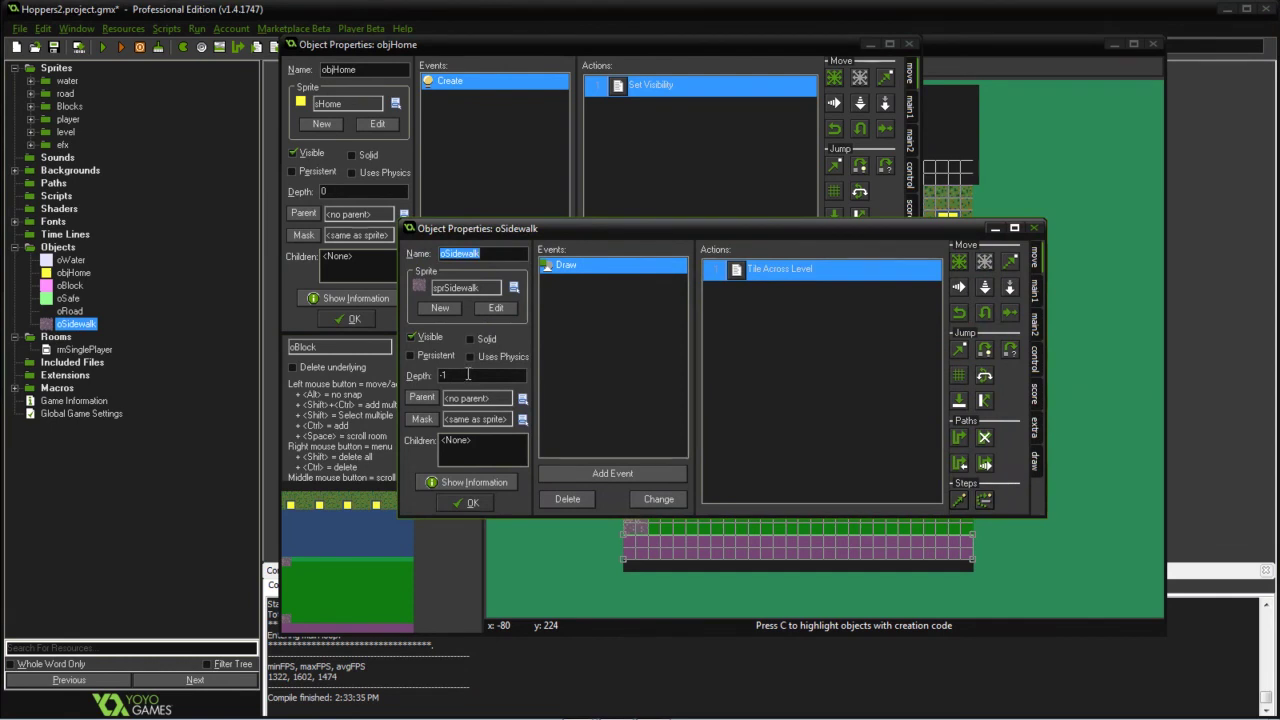
# Step: Check the depth settings of the oSidewalk, oRoad and oSafe objects
pyautogui.click(470, 503)
pyautogui.doubleClick(66, 313)
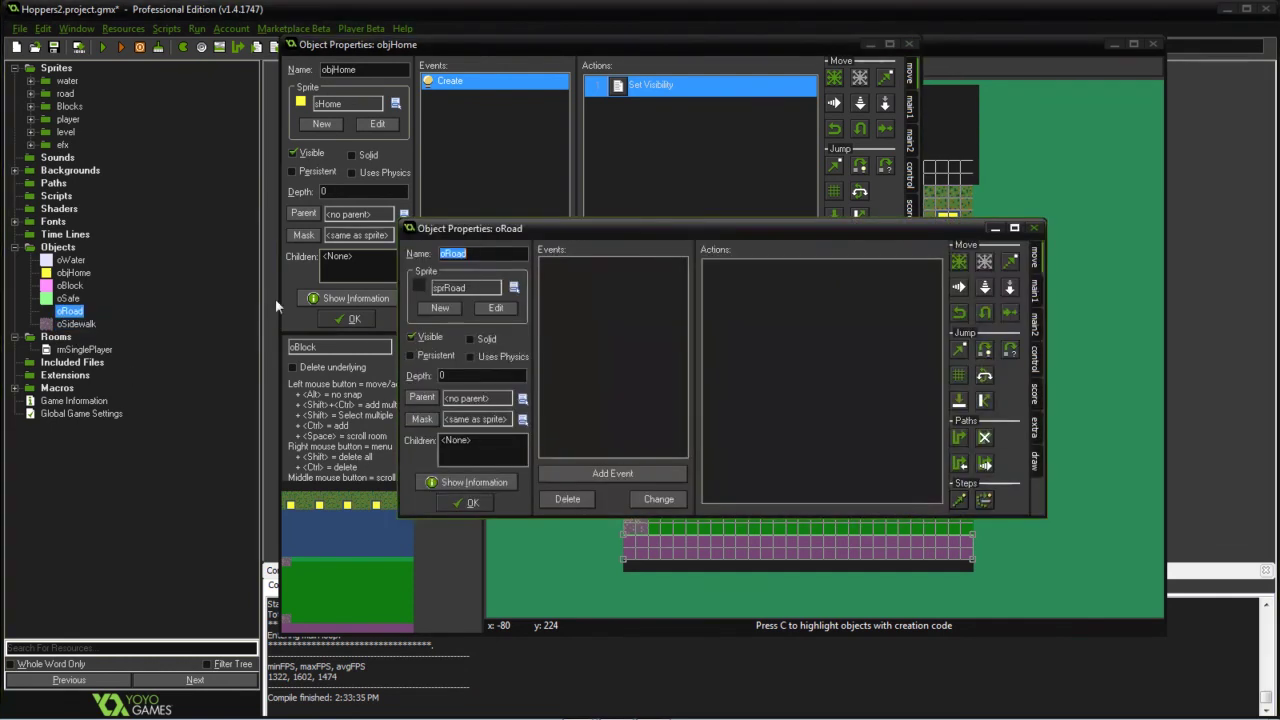
pyautogui.click(455, 504)
pyautogui.doubleClick(76, 324)
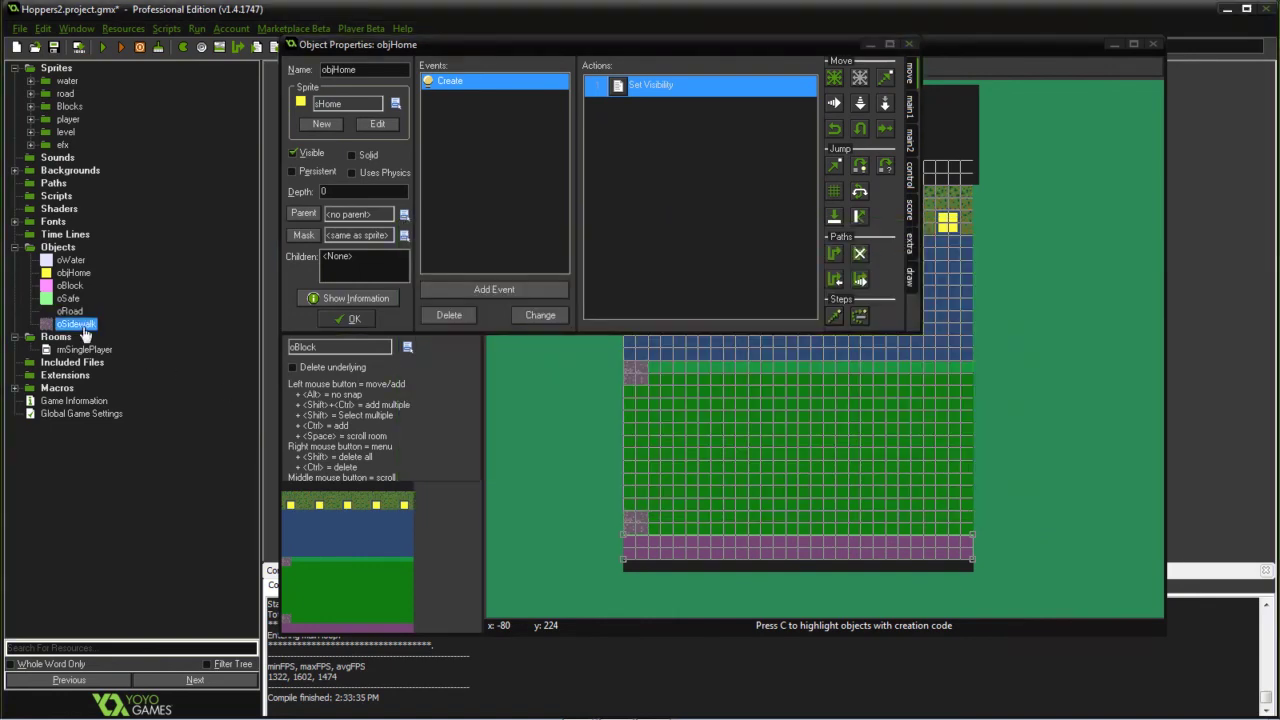
pyautogui.click(459, 501)
pyautogui.doubleClick(68, 298)
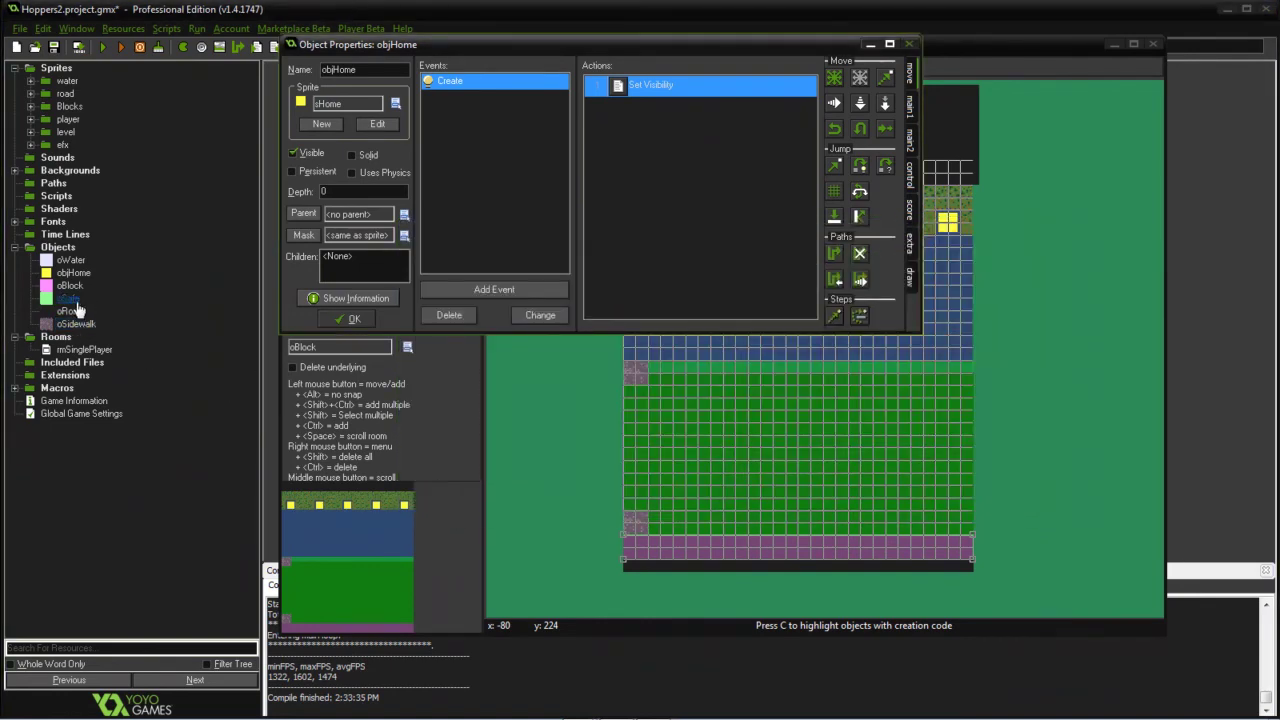
# Step: Set oWater's depth to -10 and close the open object properties
pyautogui.doubleClick(70, 260)
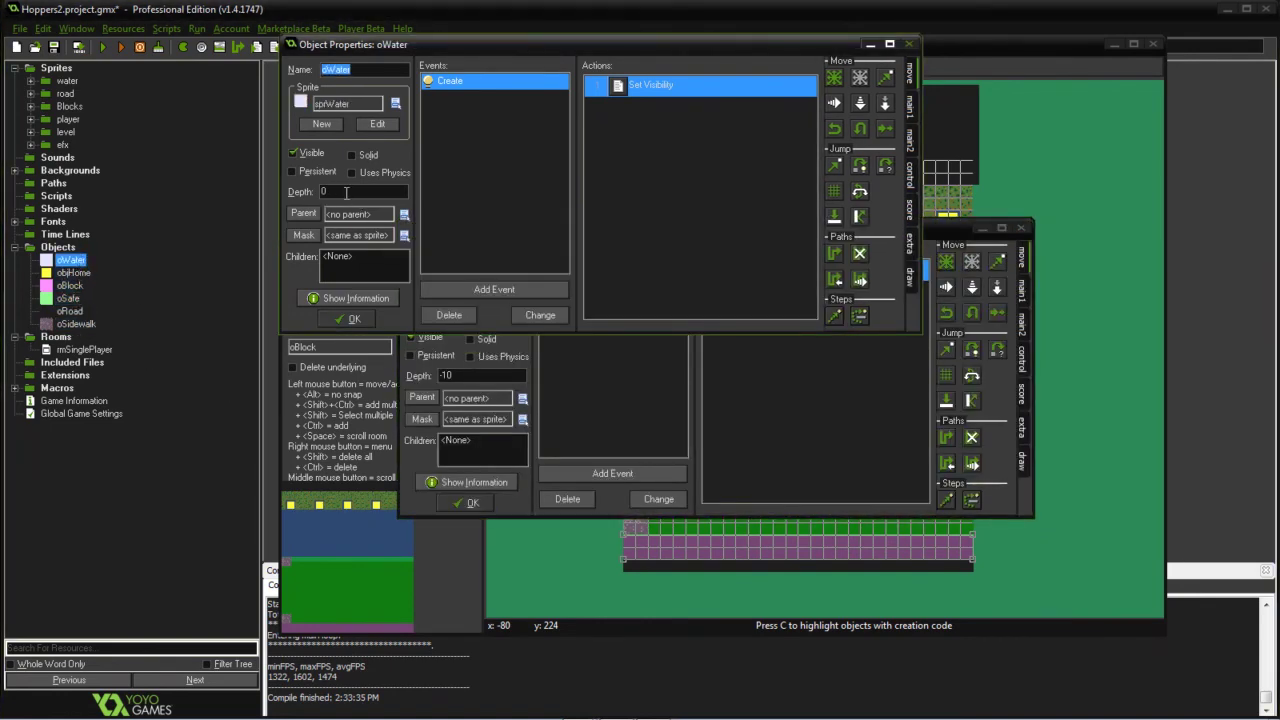
pyautogui.click(344, 318)
pyautogui.click(469, 503)
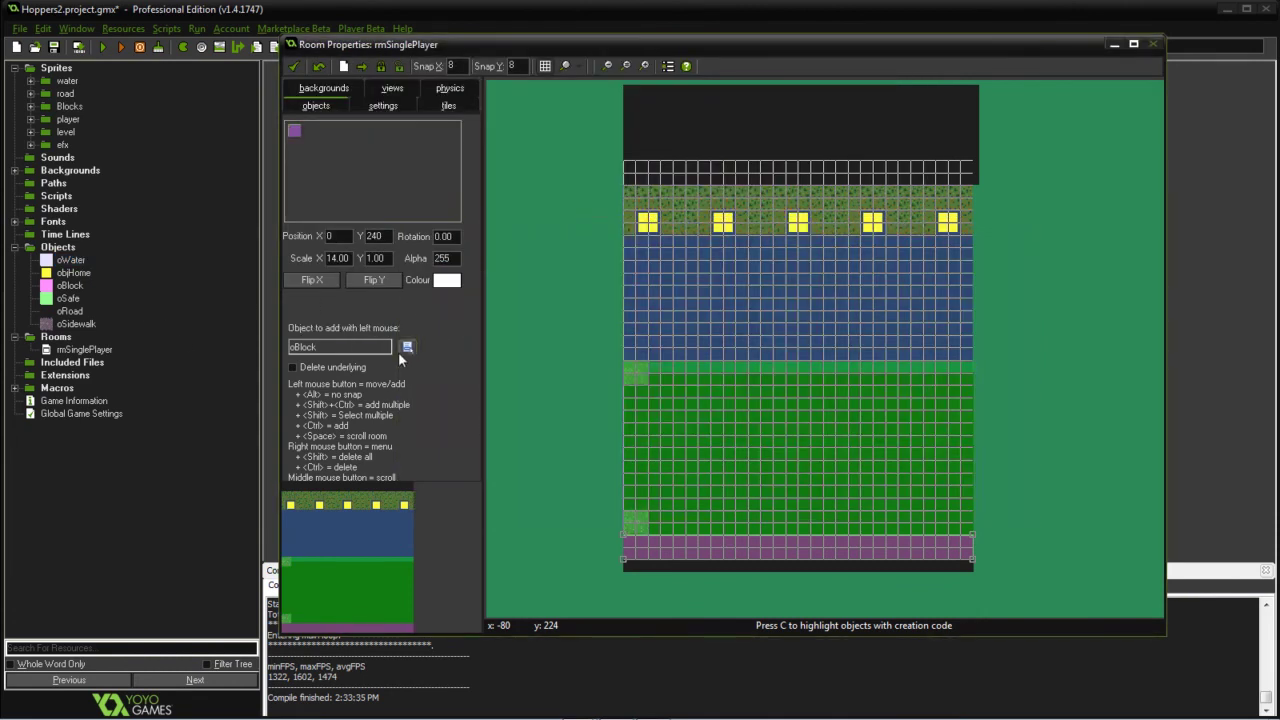
# Step: Place an oWater instance at X 0, Y 48, stretch it over the river to scale 7.19 by 2.50, and test-run the game
pyautogui.click(407, 347)
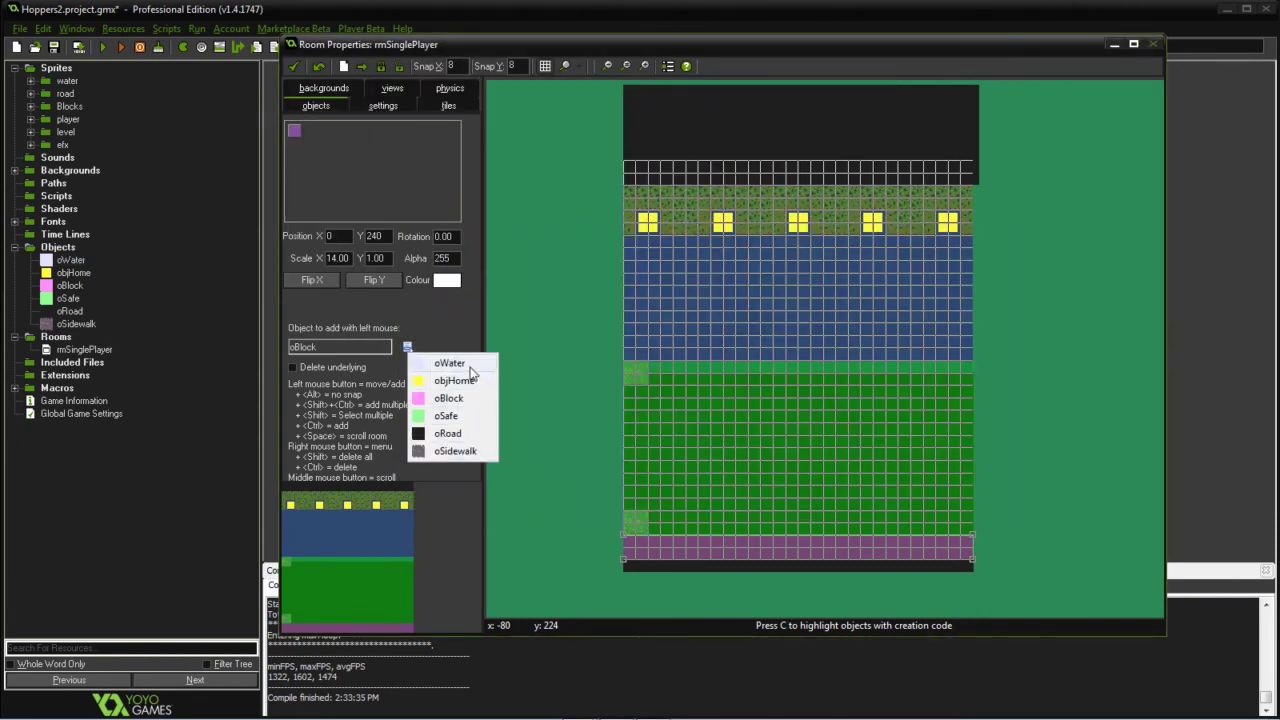
pyautogui.click(449, 363)
pyautogui.click(591, 250)
pyautogui.moveTo(591, 250); pyautogui.dragTo(629, 238)
pyautogui.moveTo(673, 284); pyautogui.dragTo(982, 358)
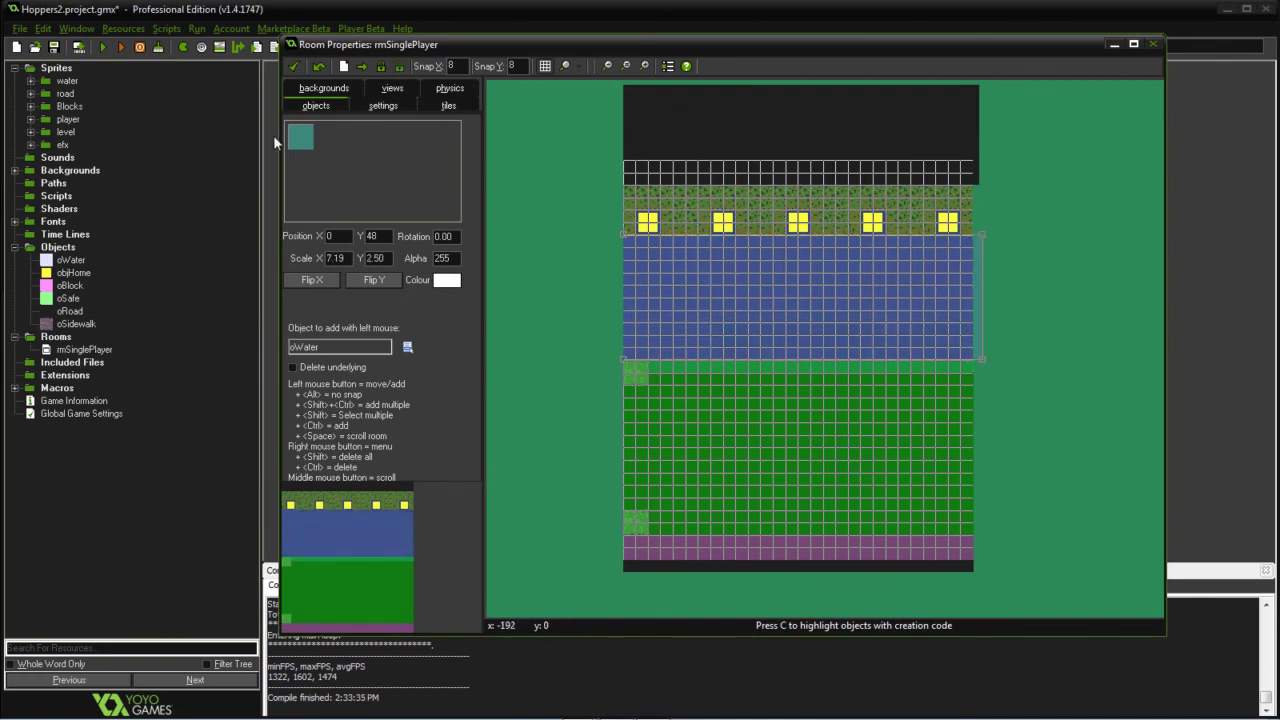
pyautogui.press('F5')
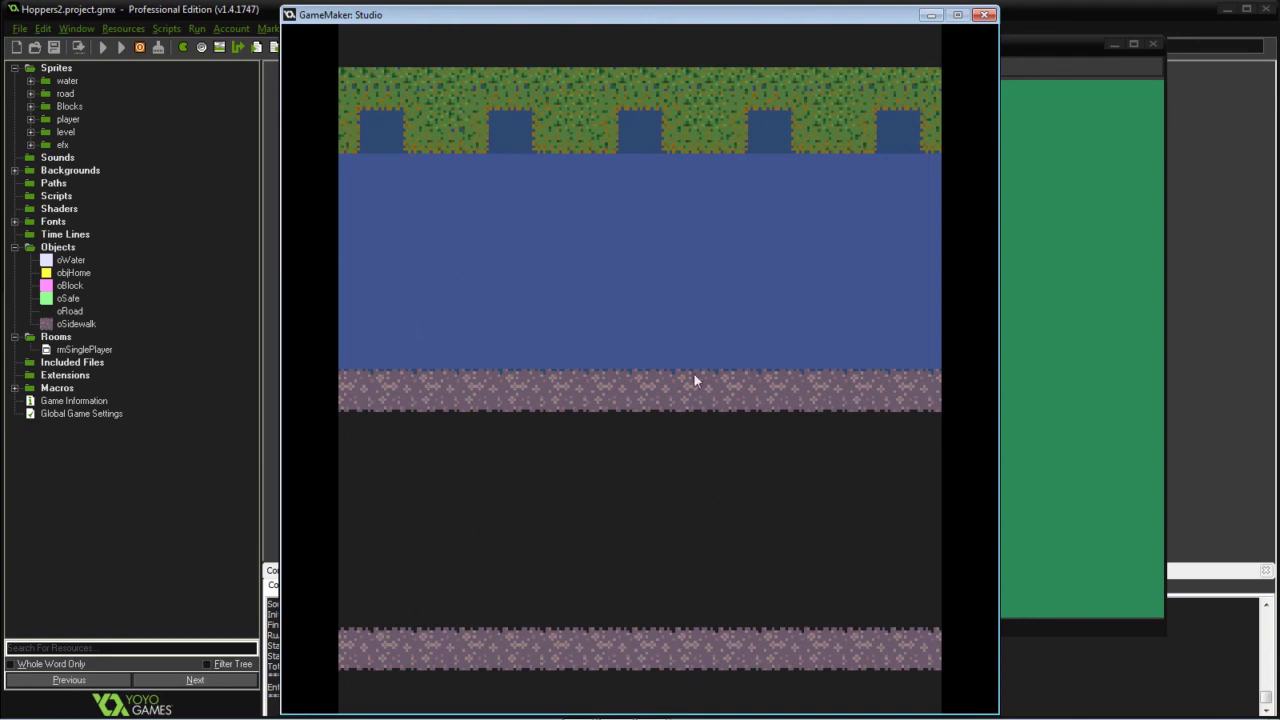
pyautogui.click(983, 15)
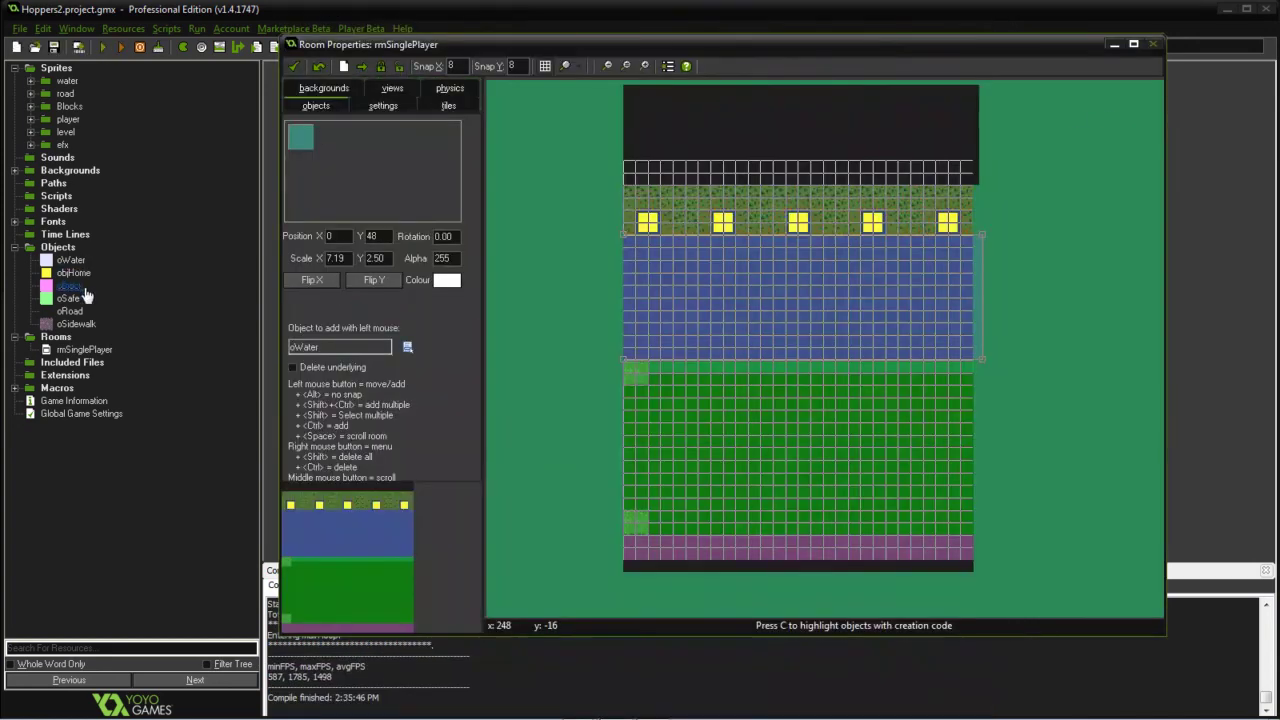
# Step: Change oWater's Set Visibility code so that image_alpha becomes 0 under the condition !debug_mode
pyautogui.doubleClick(70, 259)
pyautogui.doubleClick(650, 85)
pyautogui.write('0')
pyautogui.click(411, 250)
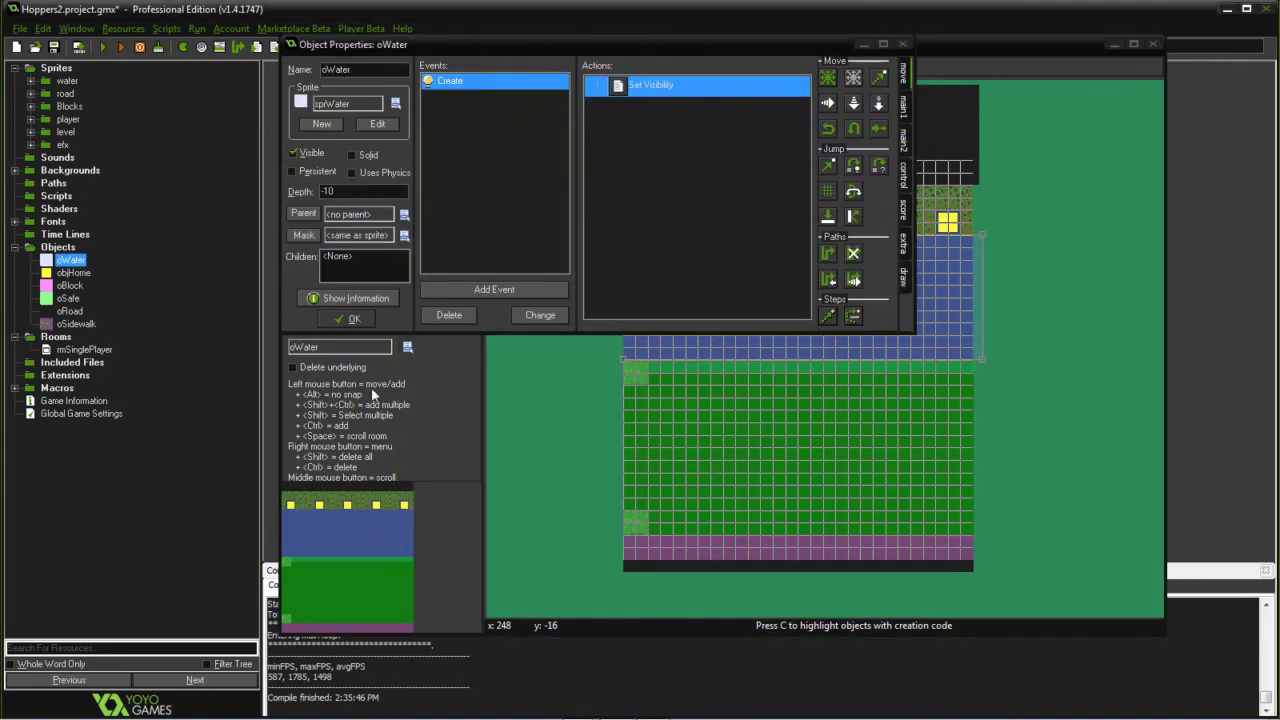
# Step: Test the game in debug mode, close it, and run it again in normal mode
pyautogui.click(122, 48)
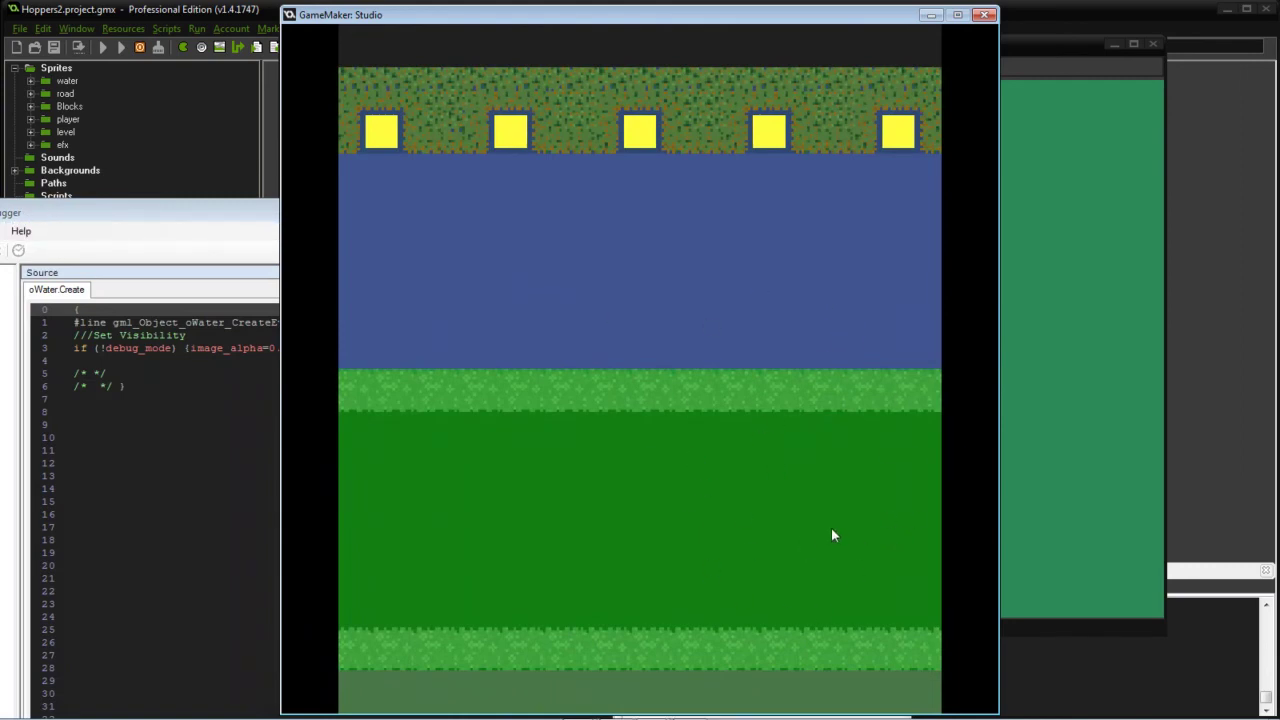
pyautogui.click(982, 20)
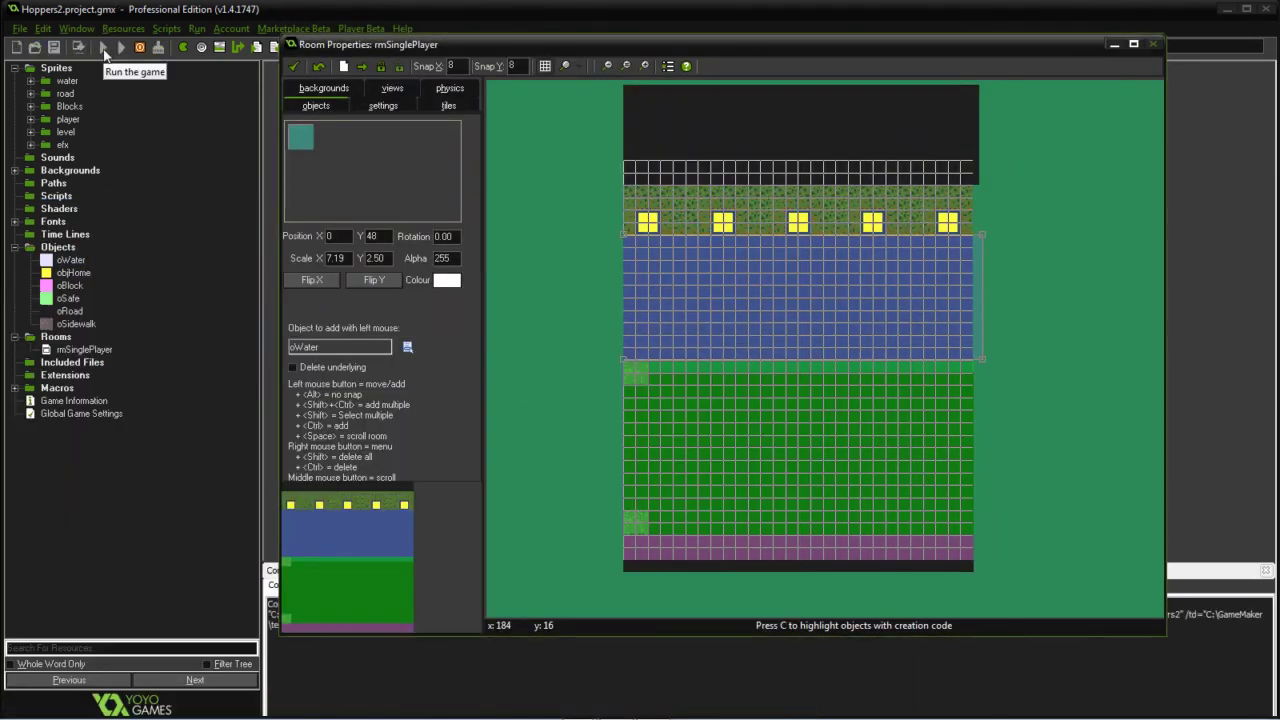
pyautogui.click(104, 48)
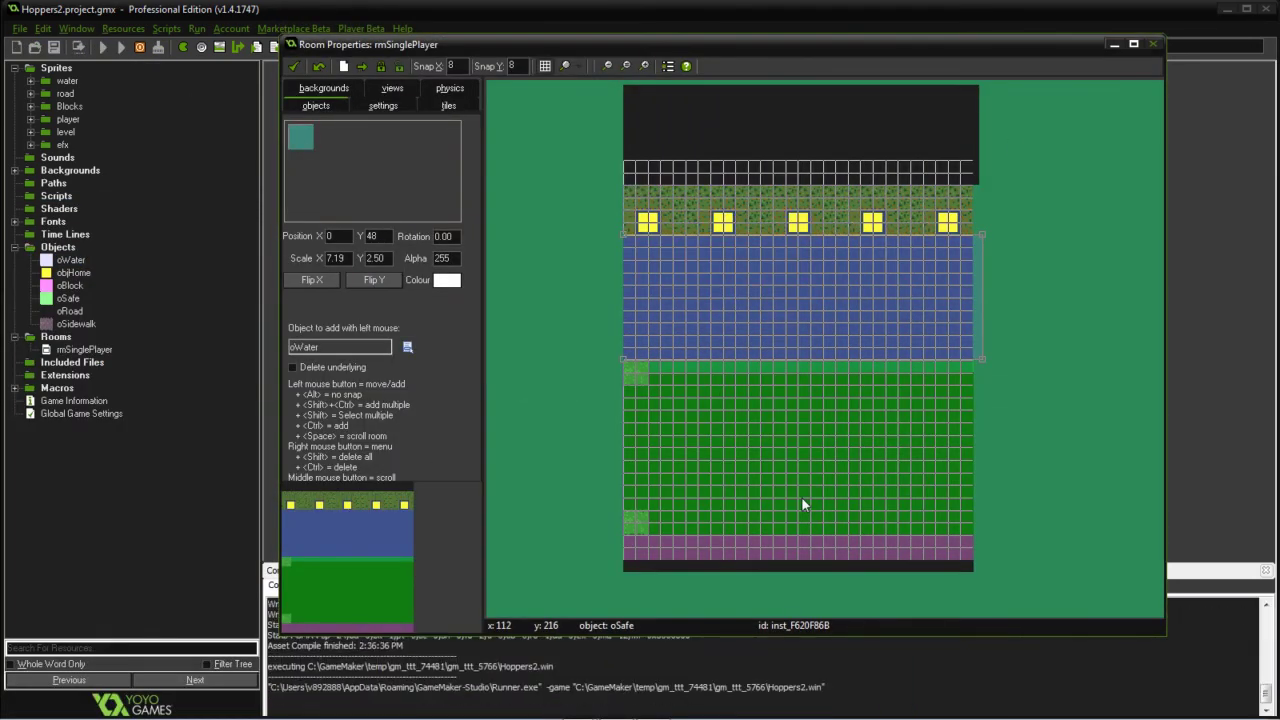